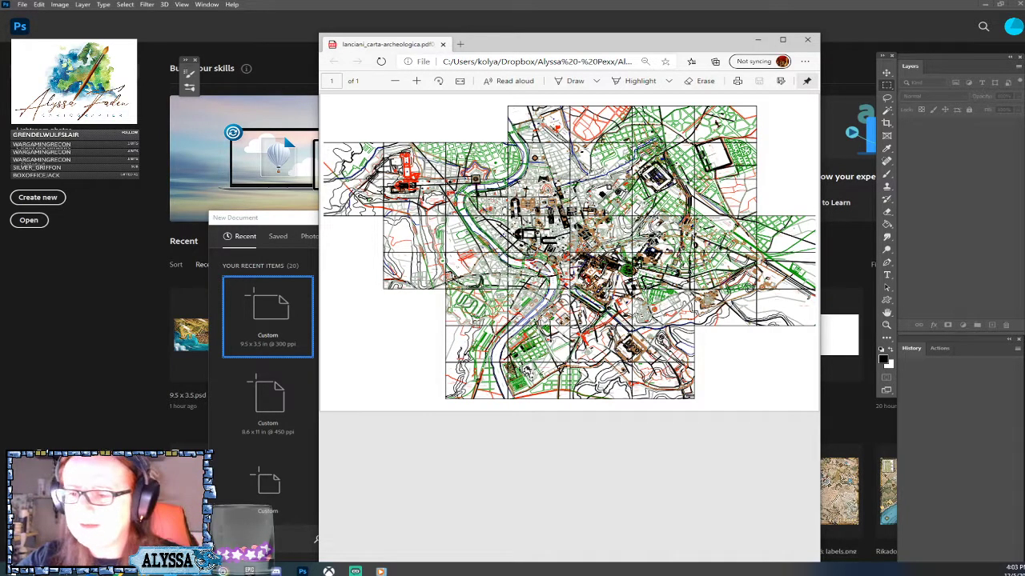
Examine the streets and buildings along the Tiber around the Horrea in the Lanciani archaeological map of Rome
{"action": "scroll", "coordinate": [568, 304], "scroll_direction": "up", "scroll_amount": 2}
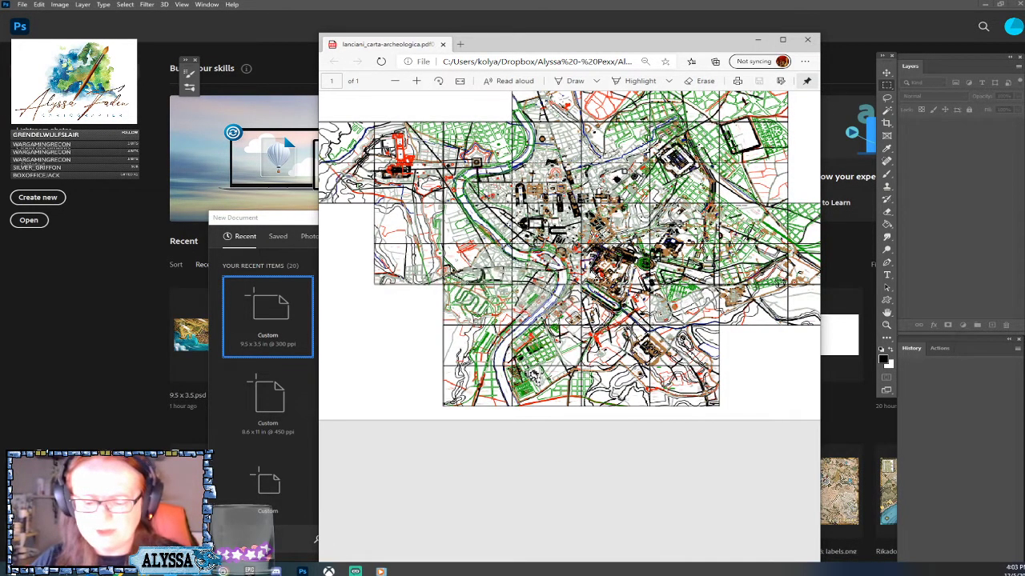
{"action": "scroll", "coordinate": [569, 304], "scroll_direction": "up", "scroll_amount": 2}
{"action": "scroll", "coordinate": [569, 304], "scroll_direction": "up", "scroll_amount": 5}
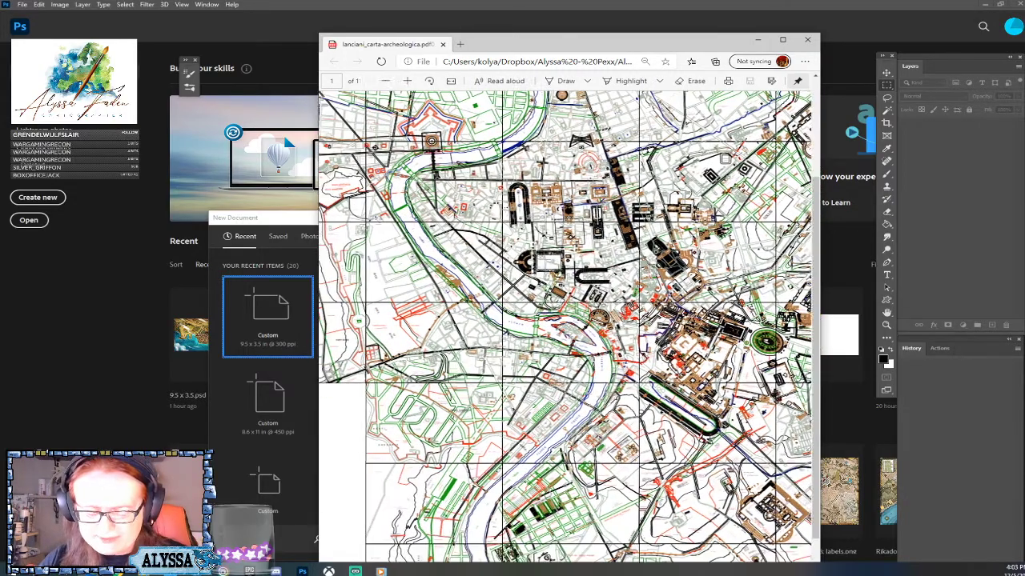
{"action": "scroll", "coordinate": [568, 304], "scroll_direction": "up", "scroll_amount": 4}
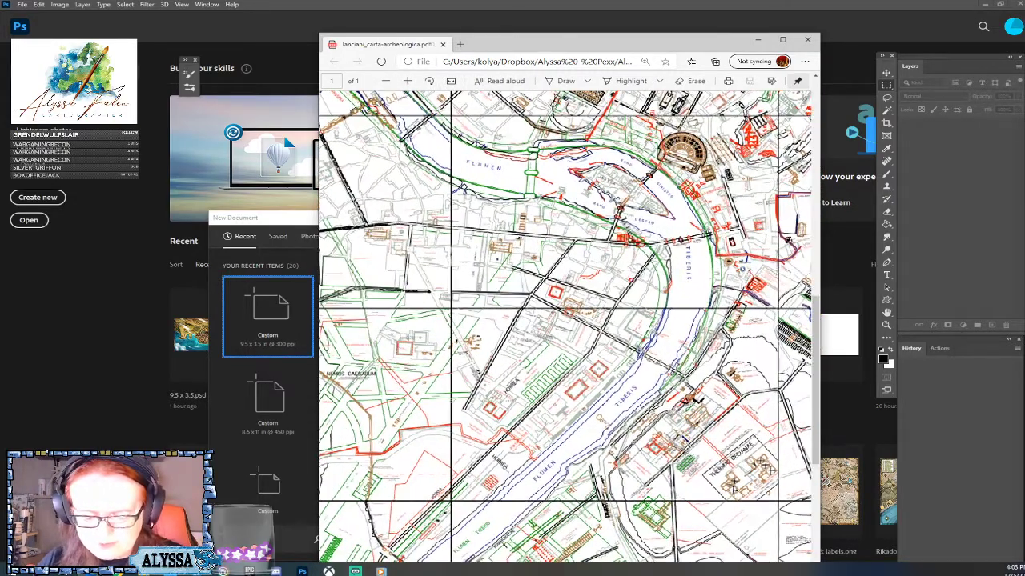
{"action": "scroll", "coordinate": [569, 304], "scroll_direction": "up", "scroll_amount": 4}
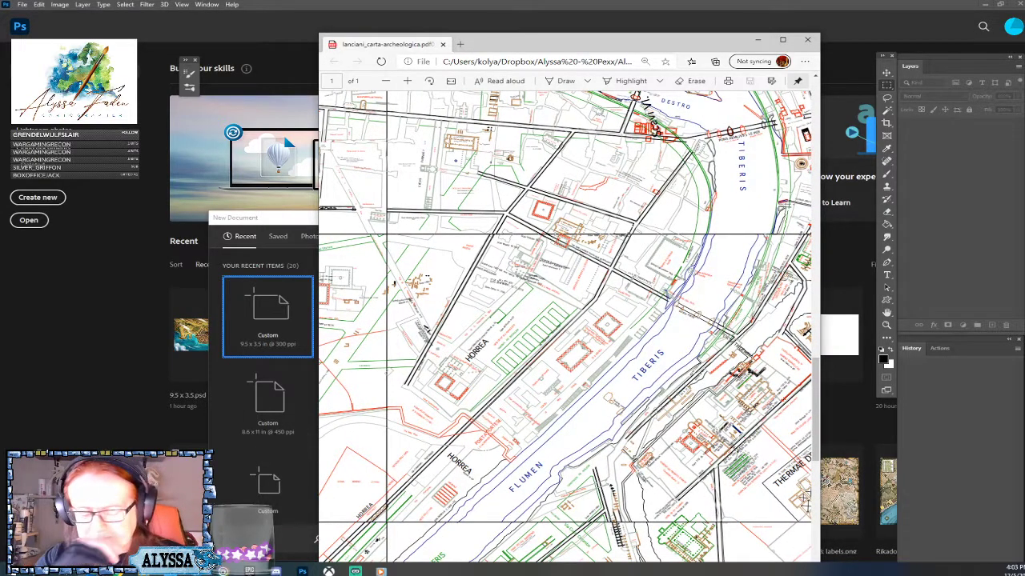
{"action": "scroll", "coordinate": [569, 304], "scroll_direction": "up", "scroll_amount": 4}
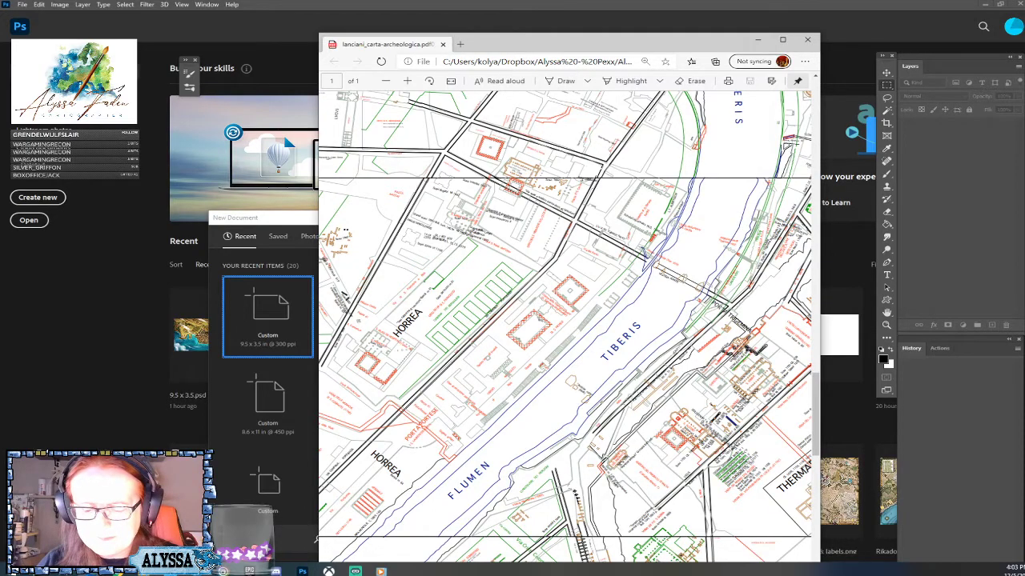
{"action": "scroll", "coordinate": [568, 304], "scroll_direction": "up", "scroll_amount": 2}
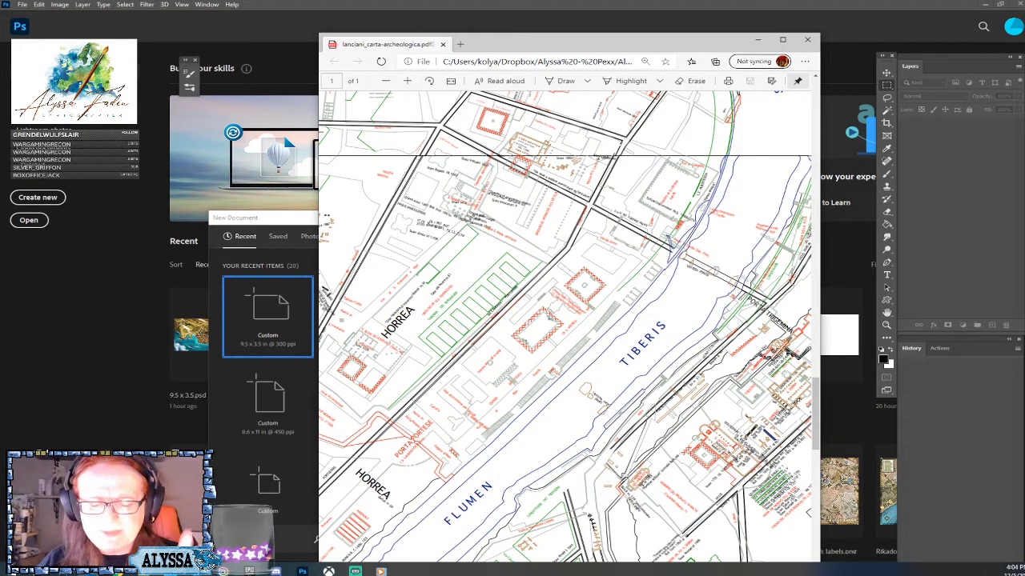
{"action": "scroll", "coordinate": [565, 327], "scroll_direction": "up", "scroll_amount": 1}
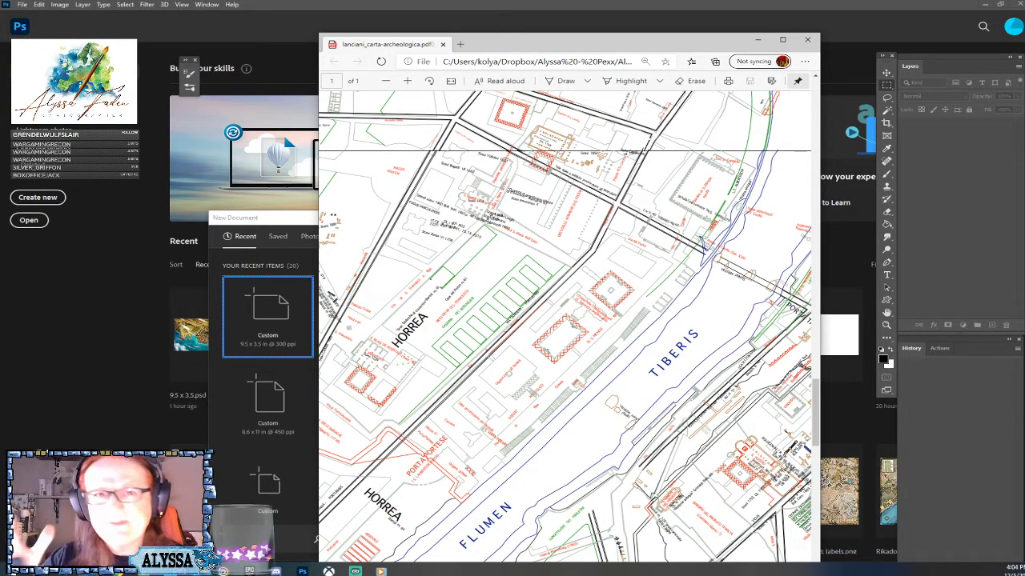
{"action": "scroll", "coordinate": [565, 327], "scroll_direction": "right", "scroll_amount": 3}
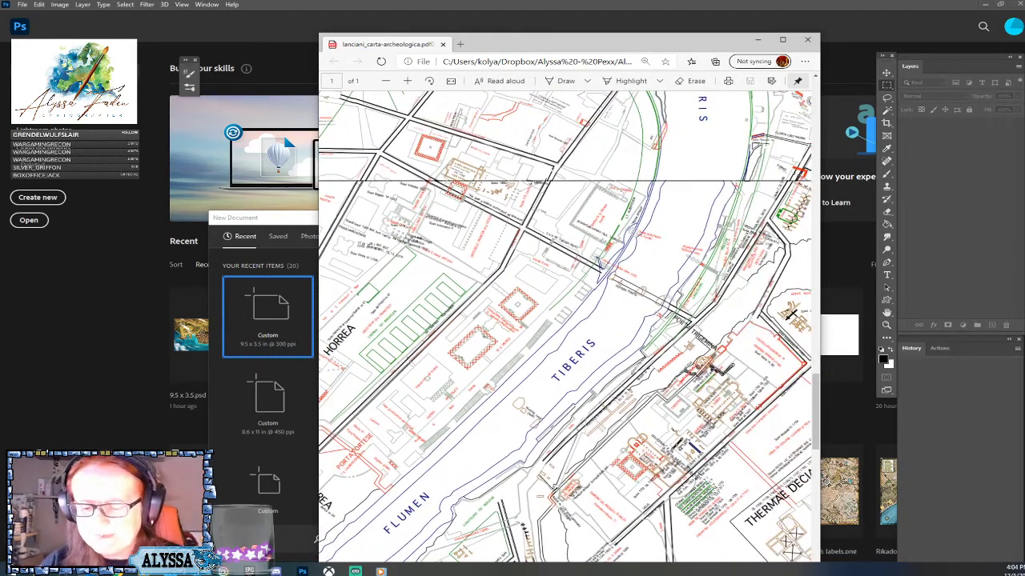
Examine the Porta Trigemina and Thermae Decianae area of the archaeological map, and close the PDF
{"action": "scroll", "coordinate": [565, 327], "scroll_direction": "down", "scroll_amount": 2}
{"action": "scroll", "coordinate": [564, 327], "scroll_direction": "right", "scroll_amount": 2}
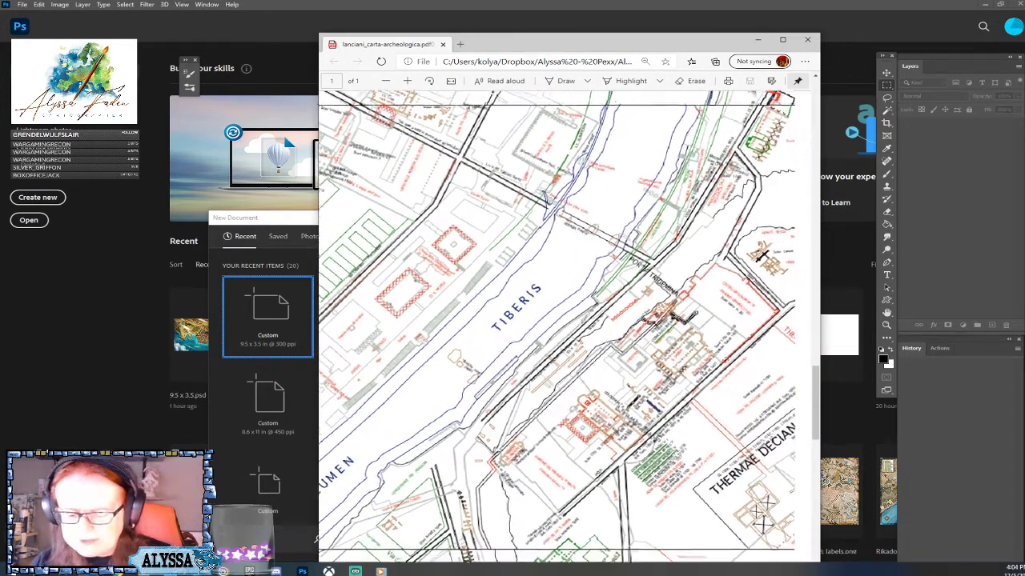
{"action": "scroll", "coordinate": [564, 327], "scroll_direction": "down", "scroll_amount": 2}
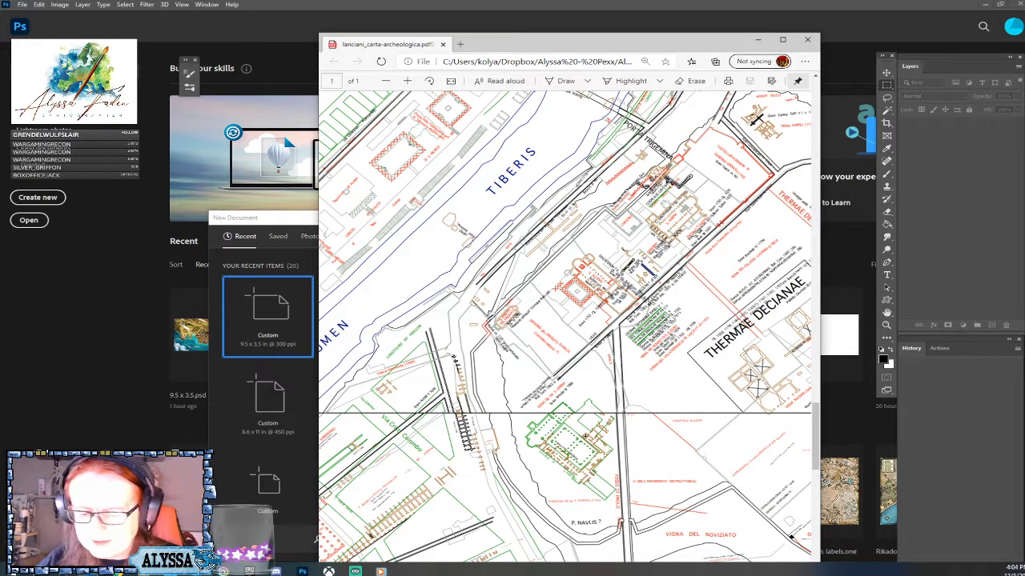
{"action": "scroll", "coordinate": [564, 327], "scroll_direction": "right", "scroll_amount": 2}
{"action": "scroll", "coordinate": [564, 326], "scroll_direction": "up", "scroll_amount": 1}
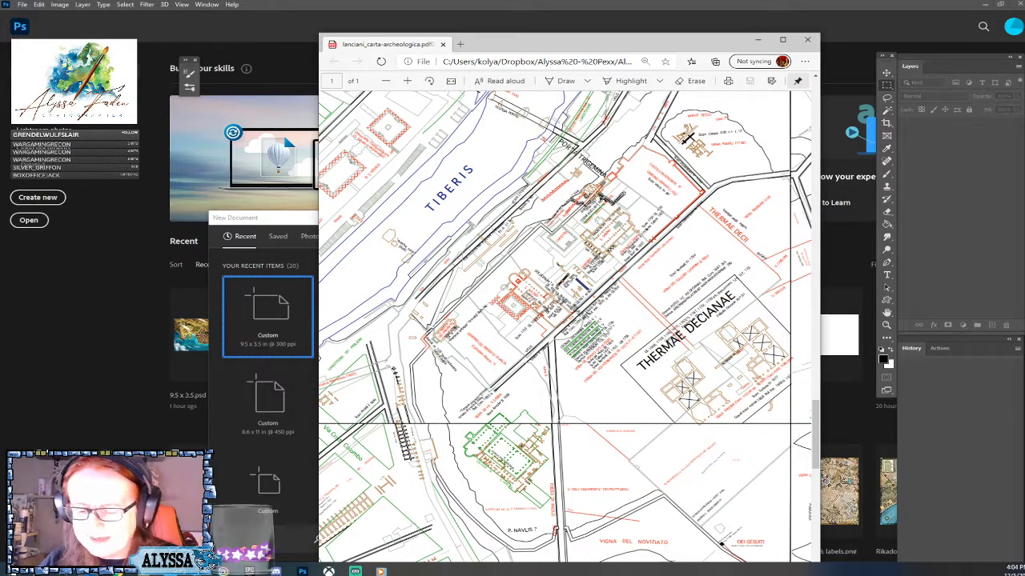
{"action": "scroll", "coordinate": [564, 326], "scroll_direction": "up", "scroll_amount": 1}
{"action": "scroll", "coordinate": [564, 327], "scroll_direction": "up", "scroll_amount": 2}
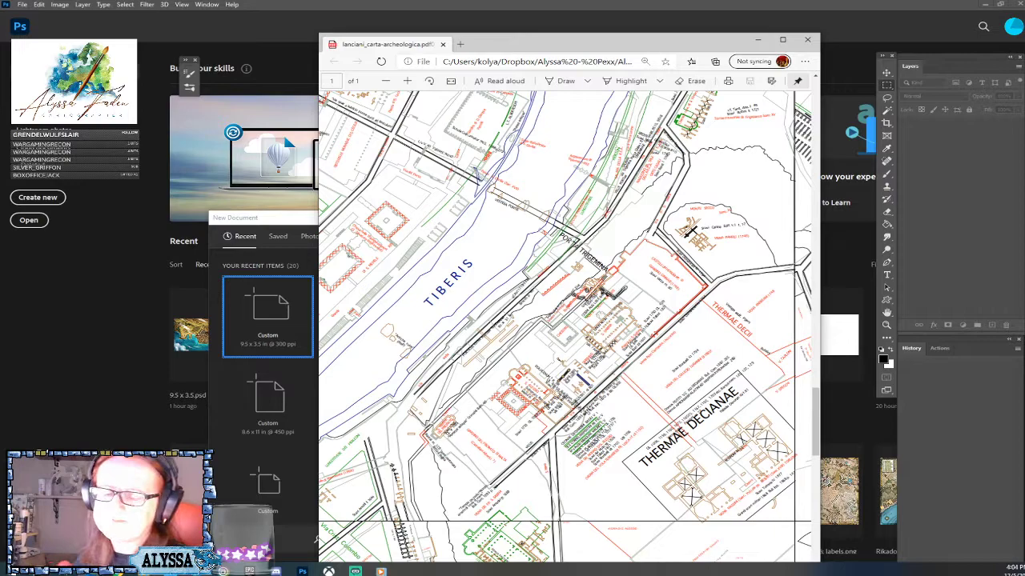
{"action": "left_click", "coordinate": [807, 39]}
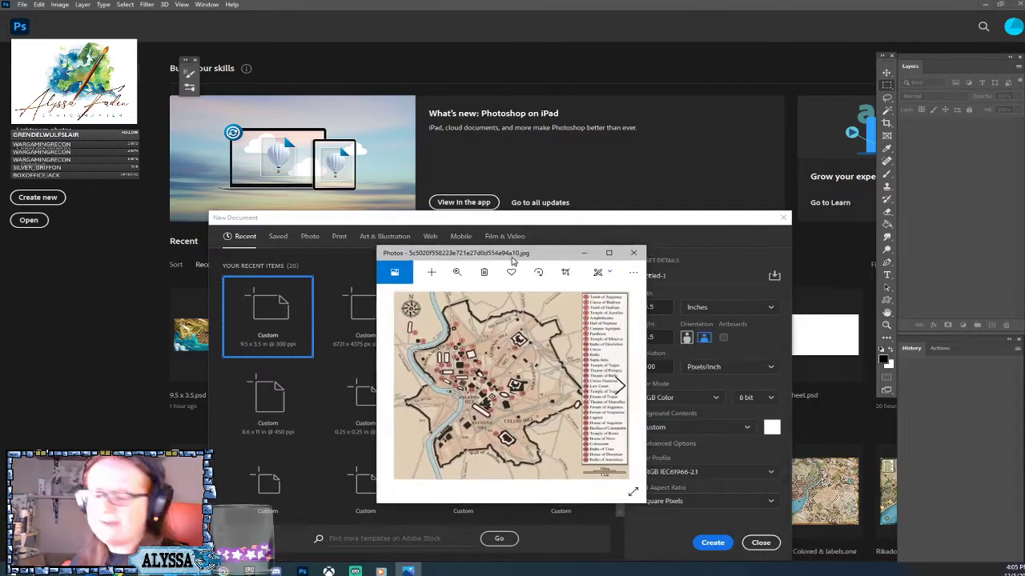
Examine the numbered landmarks, hills and Wall of Aurelian on the ancient Rome map with the landmark legend
{"action": "scroll", "coordinate": [518, 116], "scroll_direction": "up", "scroll_amount": 3}
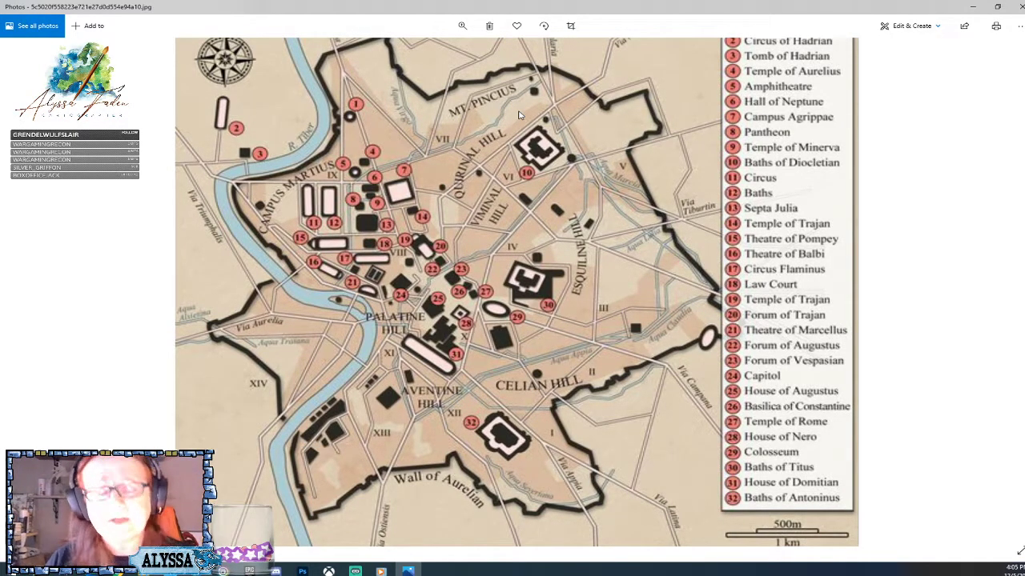
{"action": "scroll", "coordinate": [519, 115], "scroll_direction": "up", "scroll_amount": 2}
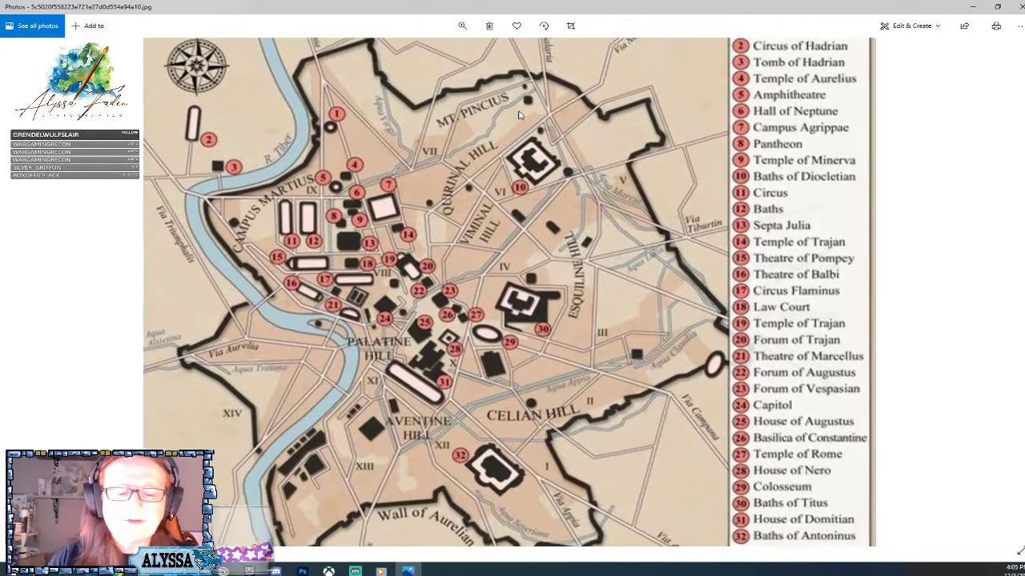
{"action": "scroll", "coordinate": [519, 115], "scroll_direction": "up", "scroll_amount": 3}
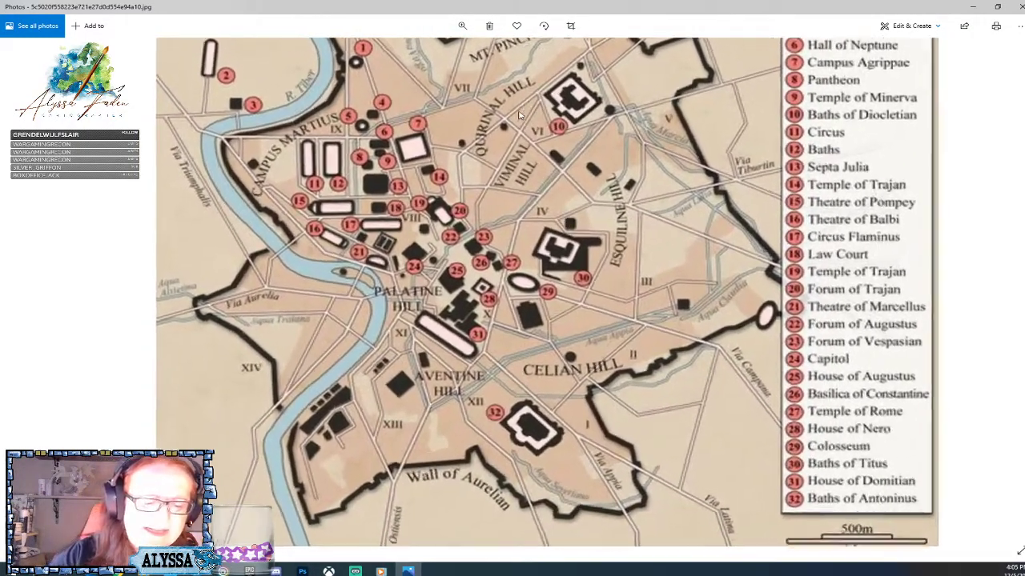
{"action": "scroll", "coordinate": [519, 115], "scroll_direction": "right", "scroll_amount": 1}
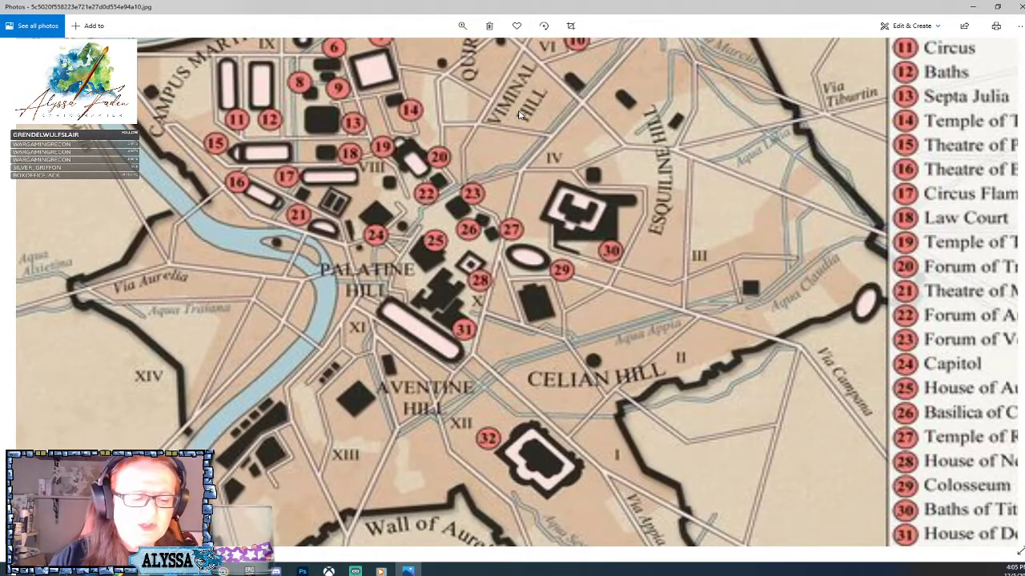
{"action": "scroll", "coordinate": [519, 116], "scroll_direction": "down", "scroll_amount": 4}
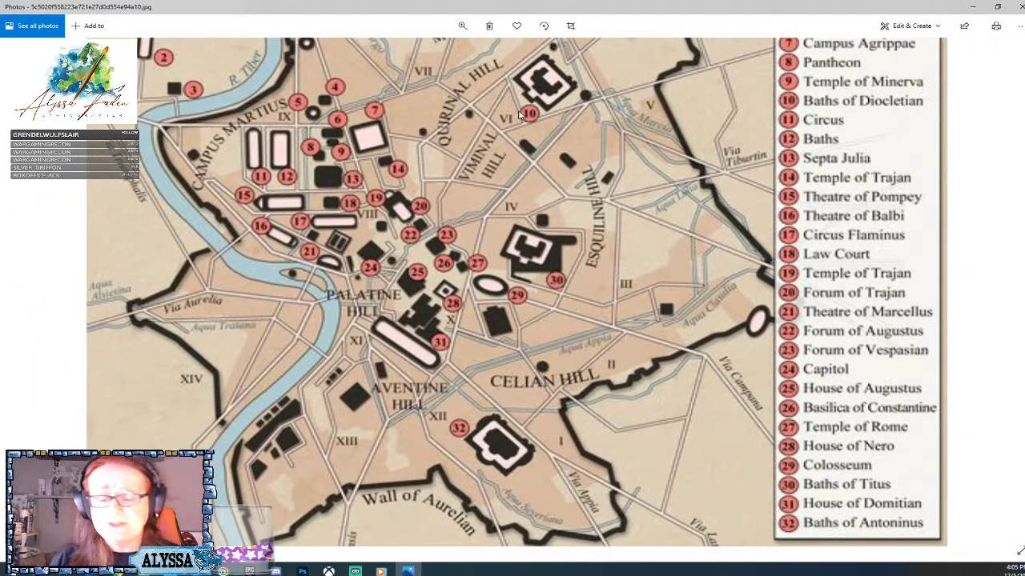
{"action": "scroll", "coordinate": [519, 115], "scroll_direction": "down", "scroll_amount": 3}
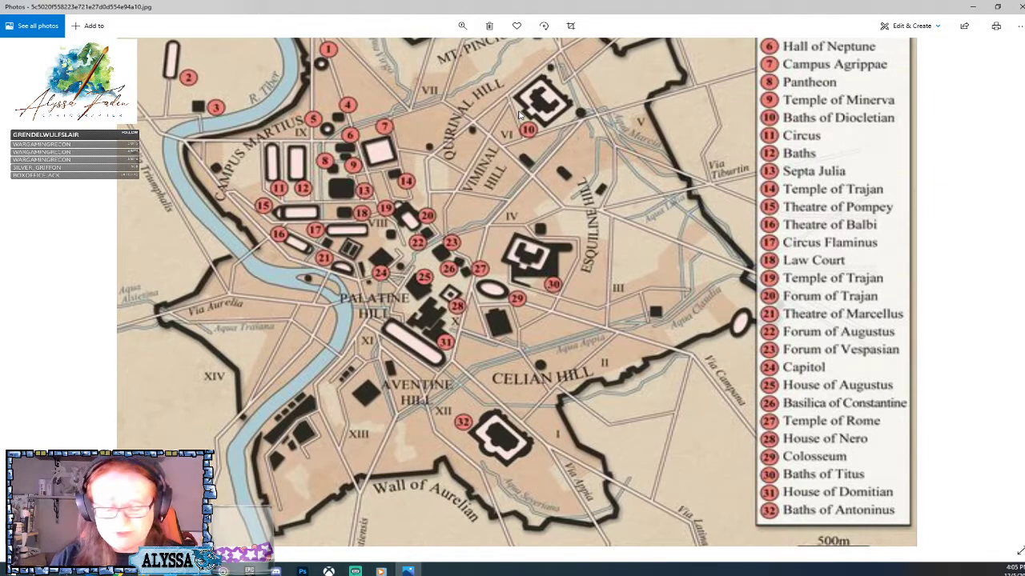
{"action": "scroll", "coordinate": [518, 115], "scroll_direction": "down", "scroll_amount": 3}
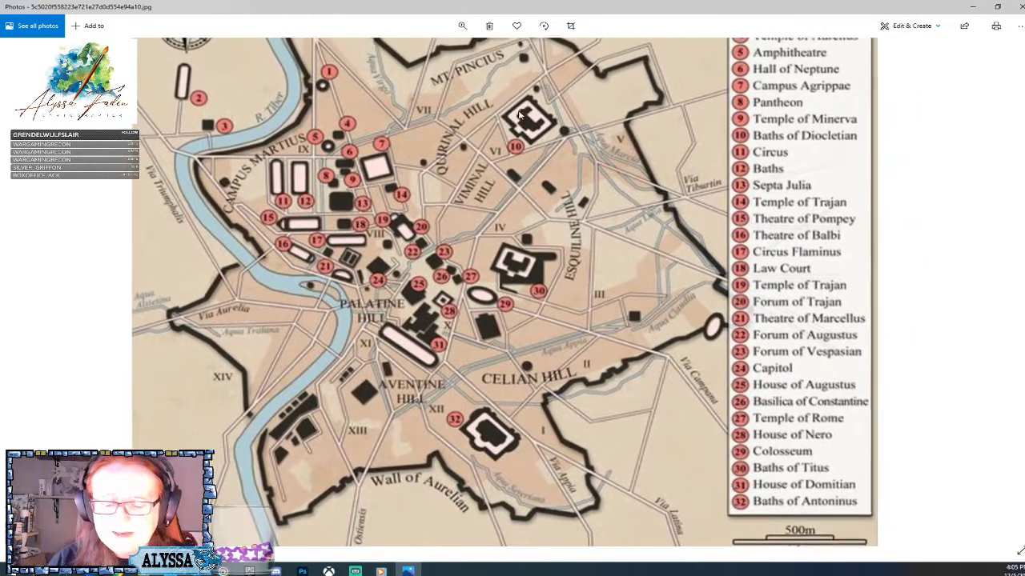
{"action": "scroll", "coordinate": [519, 114], "scroll_direction": "up", "scroll_amount": 1}
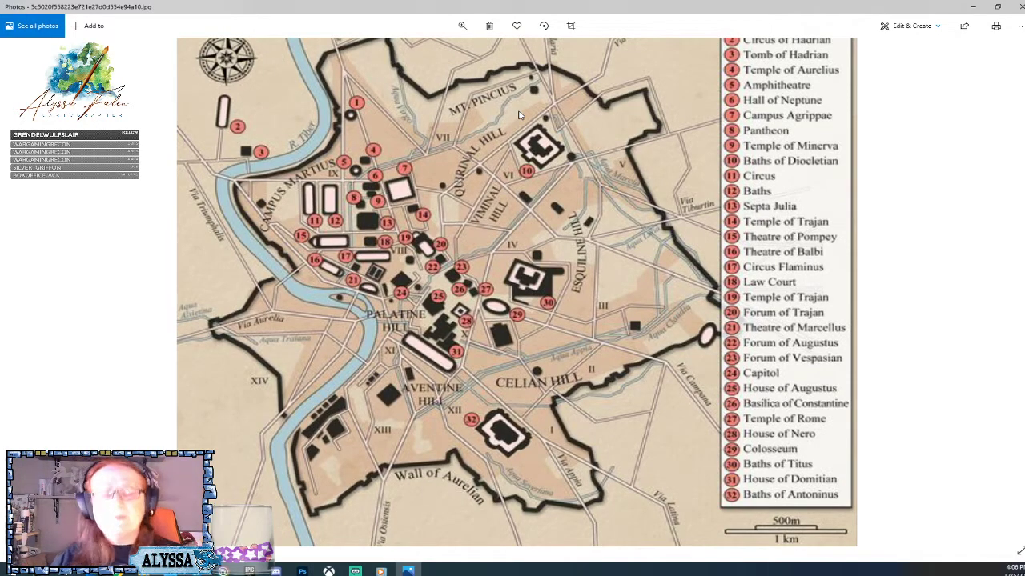
{"action": "scroll", "coordinate": [519, 116], "scroll_direction": "down", "scroll_amount": 1}
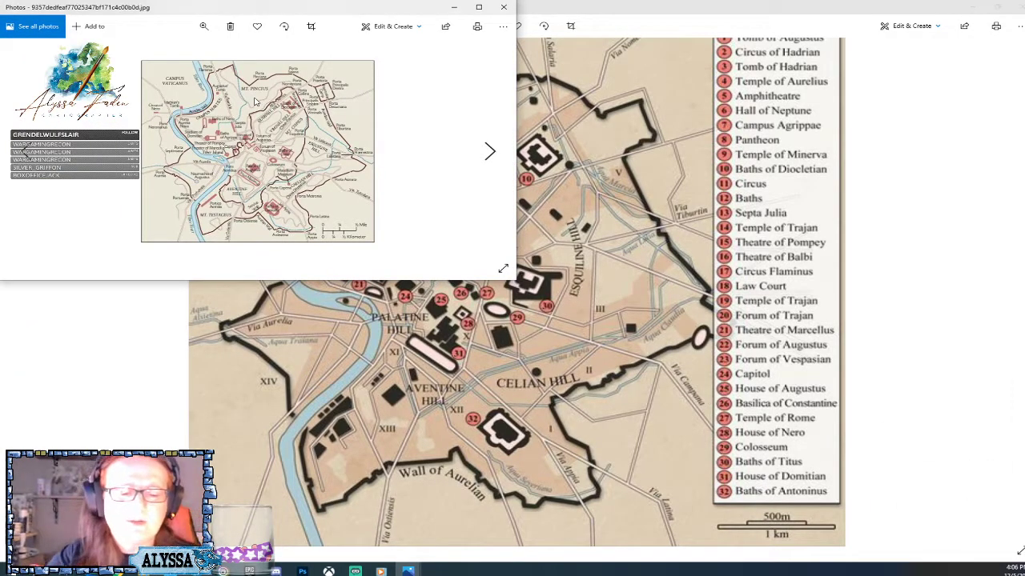
Examine the gates, hills and monuments on the smaller labelled map of ancient Rome, from Mt. Pincius to the Aventine Hill
{"action": "scroll", "coordinate": [255, 101], "scroll_direction": "up", "scroll_amount": 5}
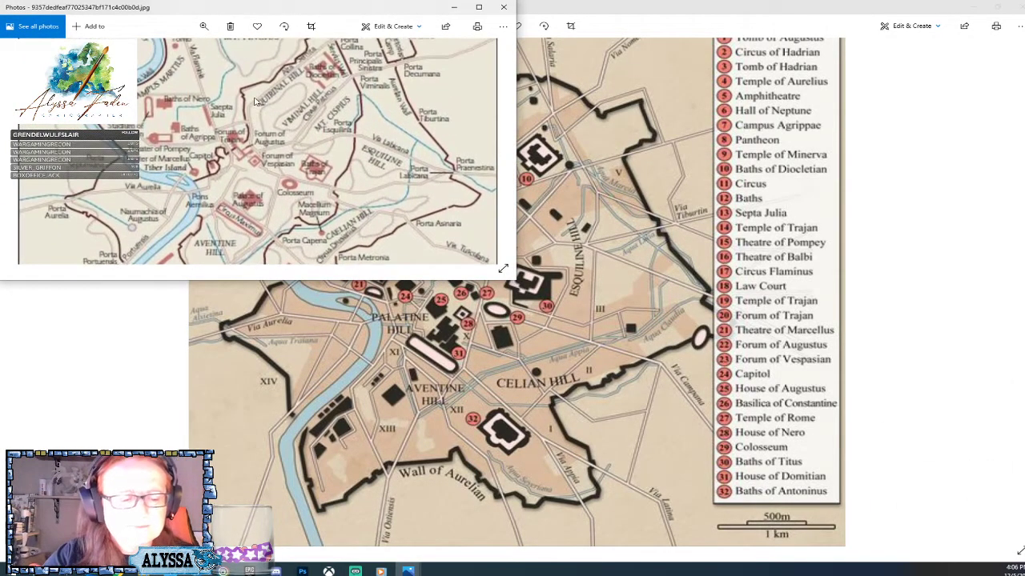
{"action": "scroll", "coordinate": [255, 101], "scroll_direction": "up", "scroll_amount": 2}
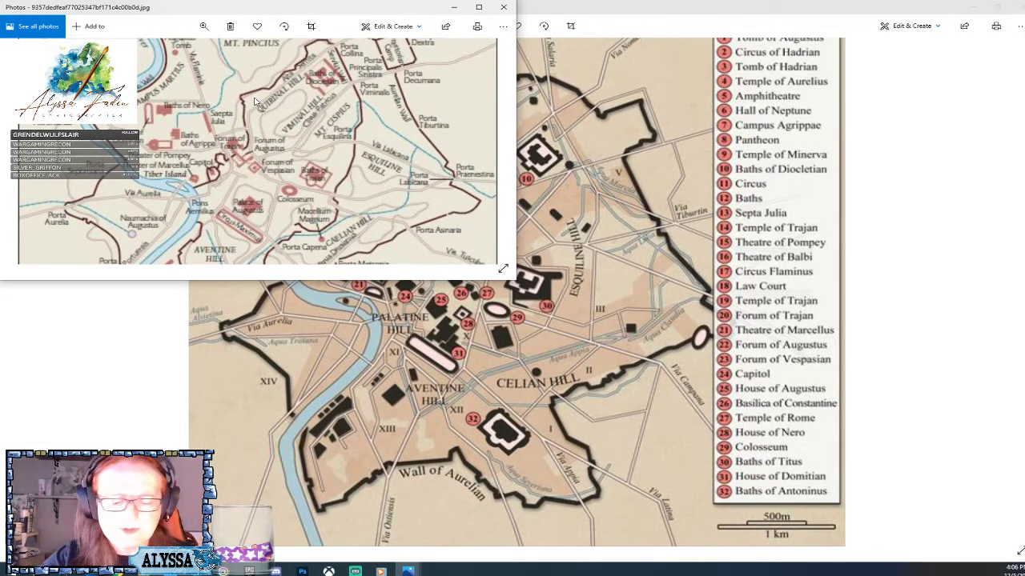
{"action": "scroll", "coordinate": [255, 101], "scroll_direction": "up", "scroll_amount": 3}
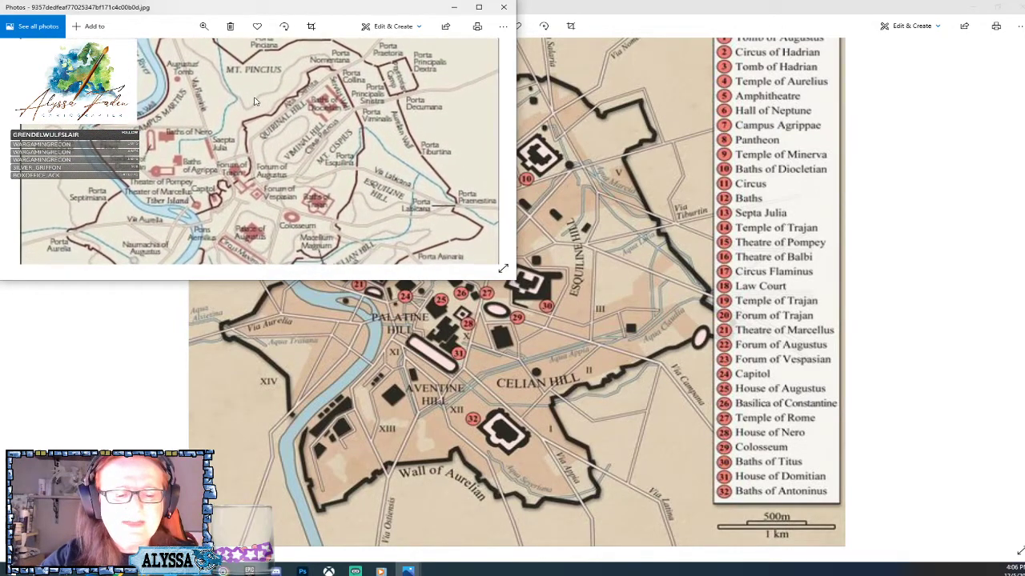
{"action": "scroll", "coordinate": [254, 101], "scroll_direction": "down", "scroll_amount": 1}
{"action": "scroll", "coordinate": [255, 101], "scroll_direction": "up", "scroll_amount": 1}
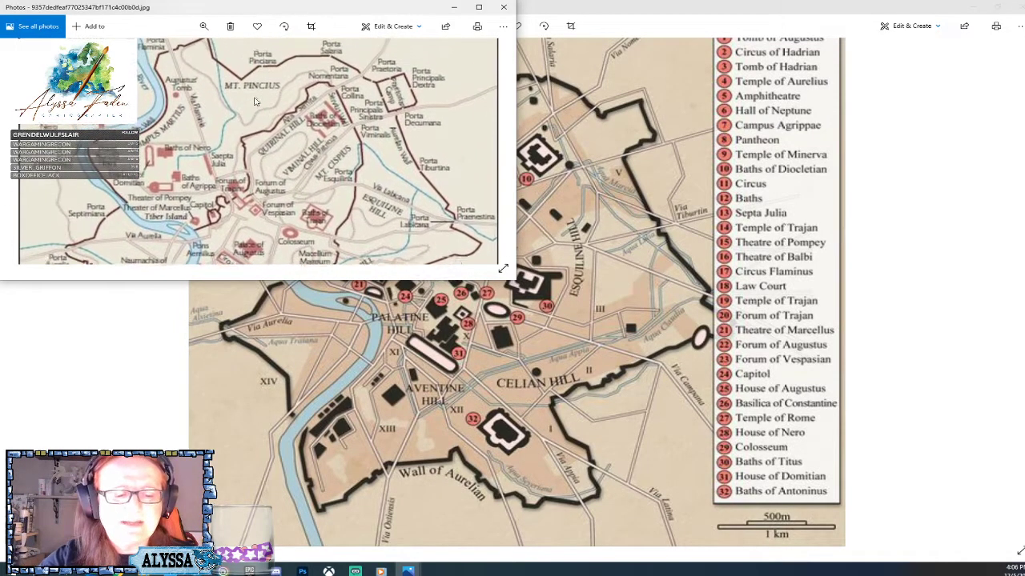
{"action": "scroll", "coordinate": [254, 101], "scroll_direction": "down", "scroll_amount": 3}
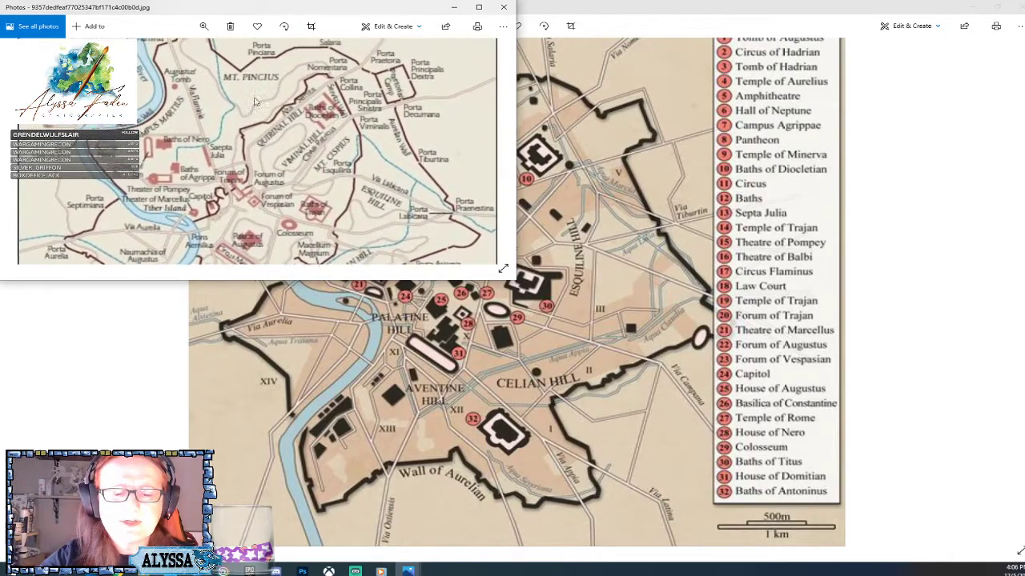
{"action": "scroll", "coordinate": [255, 101], "scroll_direction": "down", "scroll_amount": 8}
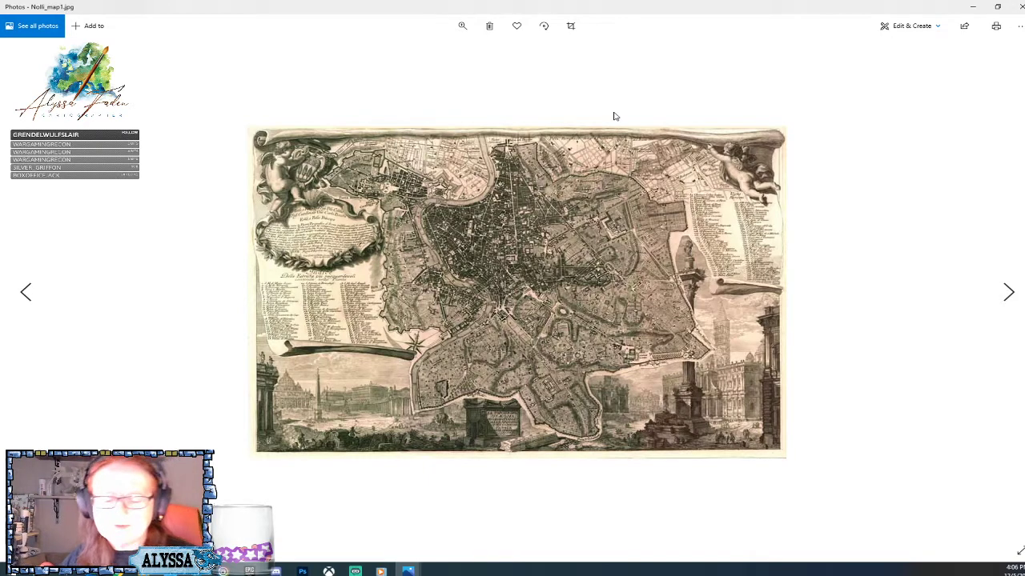
Examine the dense city centre and the surrounding walls on the engraved Nolli map of Rome
{"action": "scroll", "coordinate": [614, 116], "scroll_direction": "up", "scroll_amount": 2}
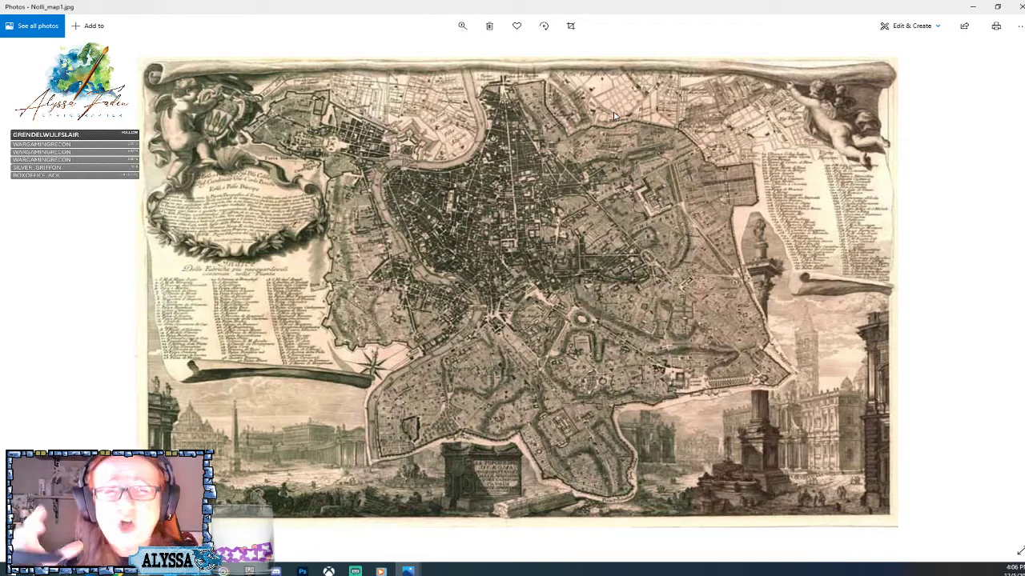
{"action": "scroll", "coordinate": [614, 116], "scroll_direction": "up", "scroll_amount": 3}
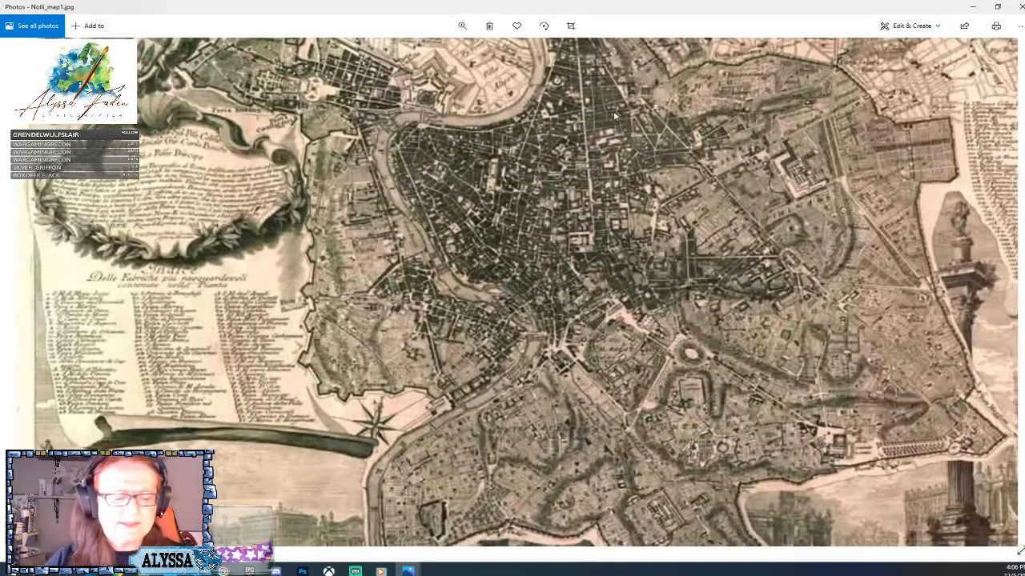
{"action": "scroll", "coordinate": [614, 117], "scroll_direction": "up", "scroll_amount": 2}
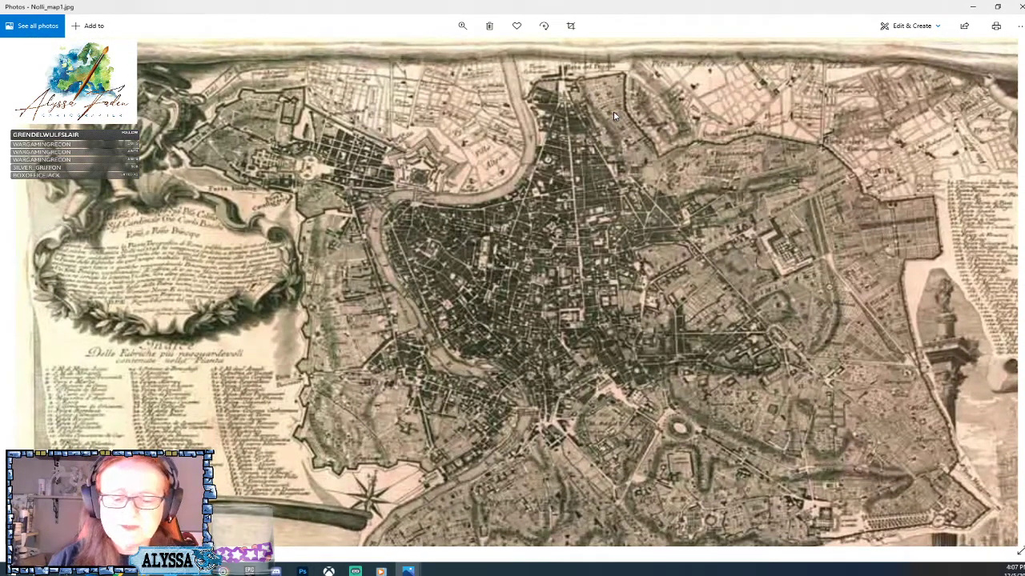
{"action": "scroll", "coordinate": [614, 116], "scroll_direction": "down", "scroll_amount": 2}
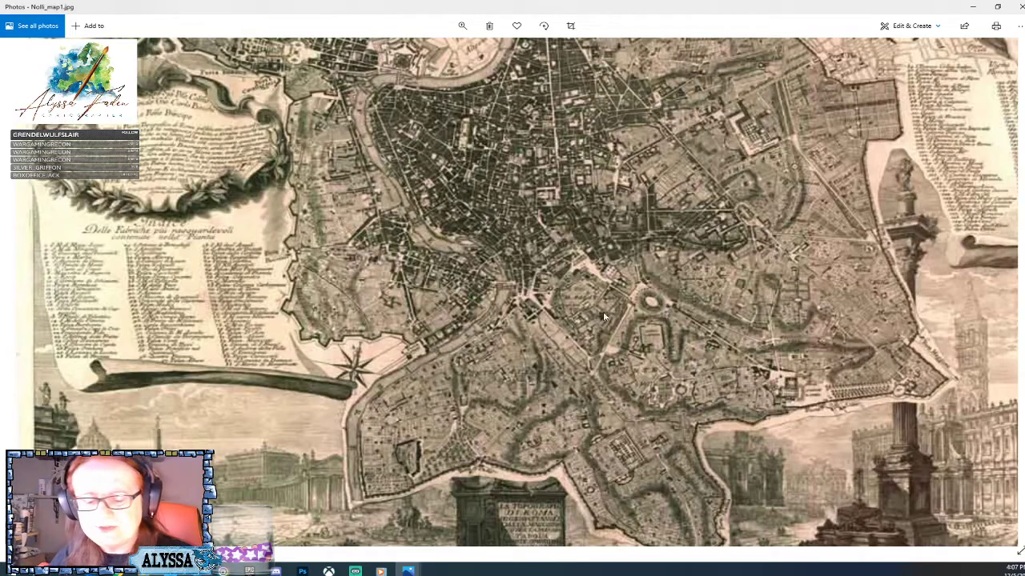
Close the Nolli map, the Plan des Alten Rom and the vector city map of Rome after viewing each
{"action": "left_click", "coordinate": [1013, 6]}
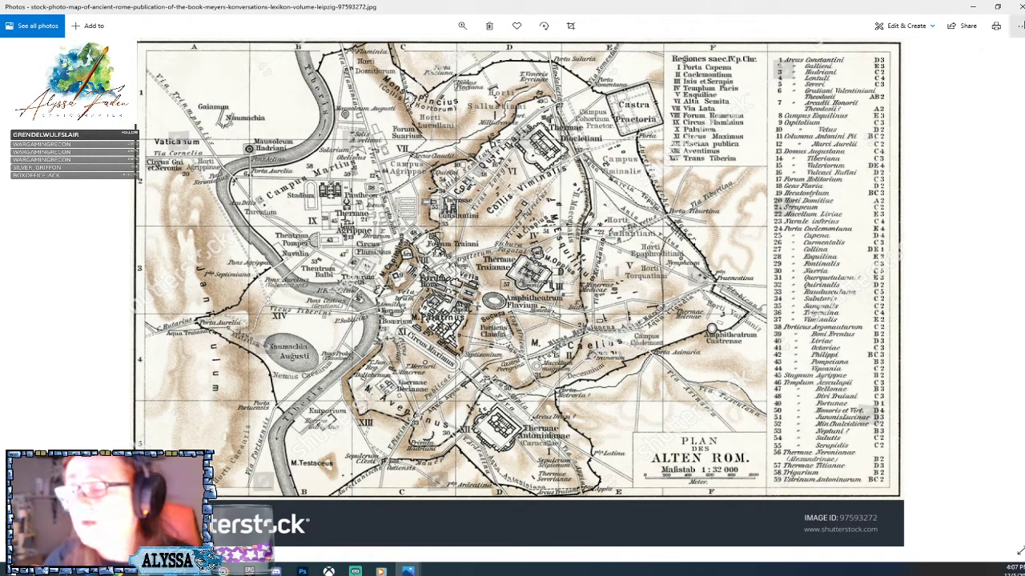
{"action": "left_click", "coordinate": [1015, 7]}
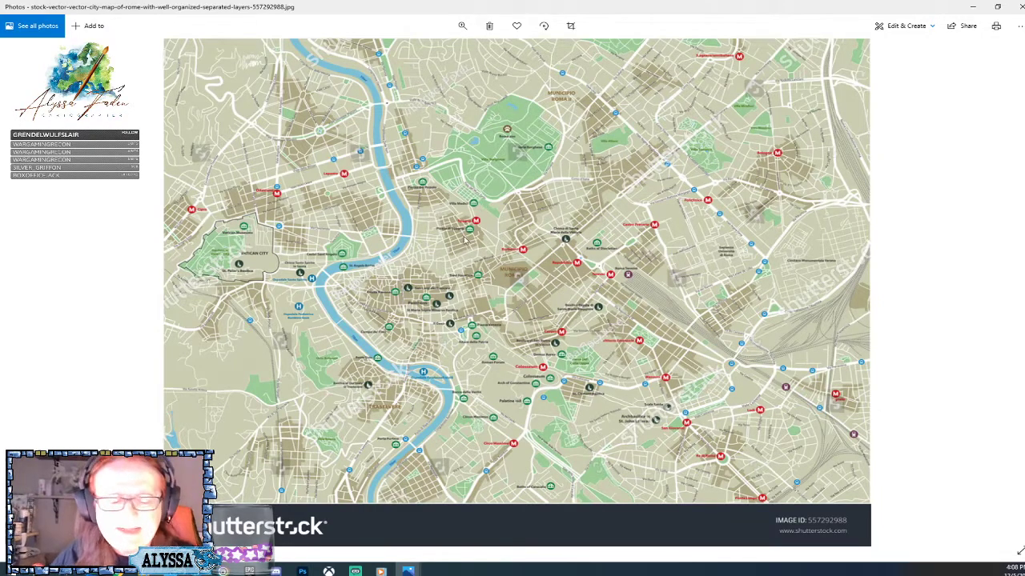
{"action": "left_click", "coordinate": [1019, 6]}
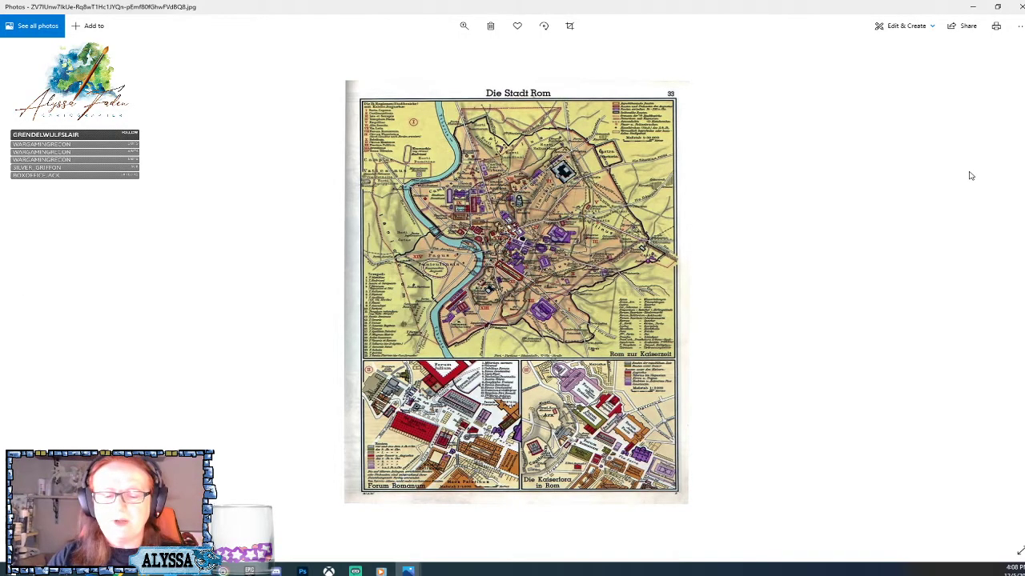
Examine the Tiber, city walls, numbered regions and monuments on the Rom zur Kaiserzeit section of the Die Stadt Rom map
{"action": "key", "text": "ctrl+plus"}
{"action": "key", "text": "ctrl+plus"}
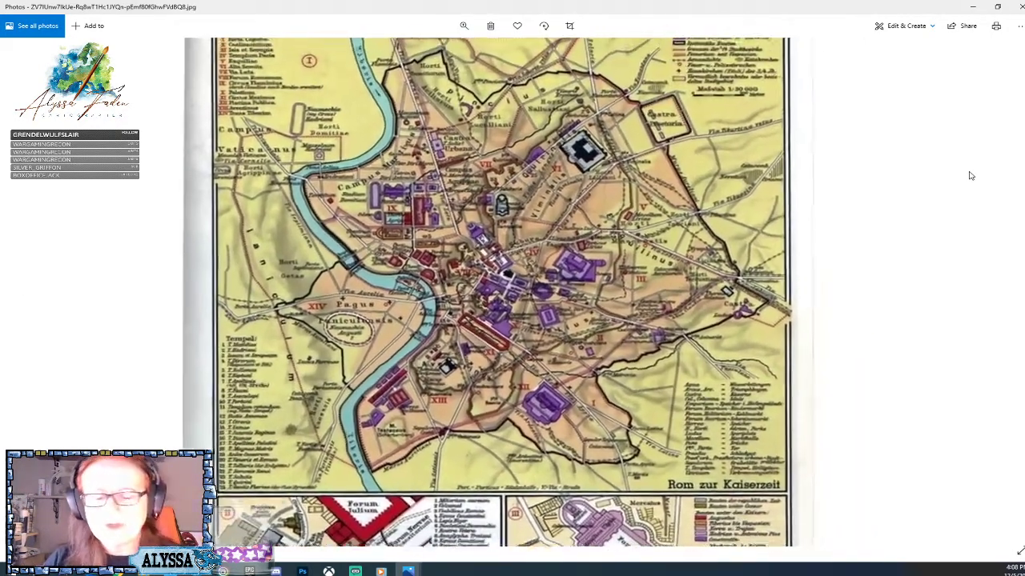
{"action": "key", "text": "Up"}
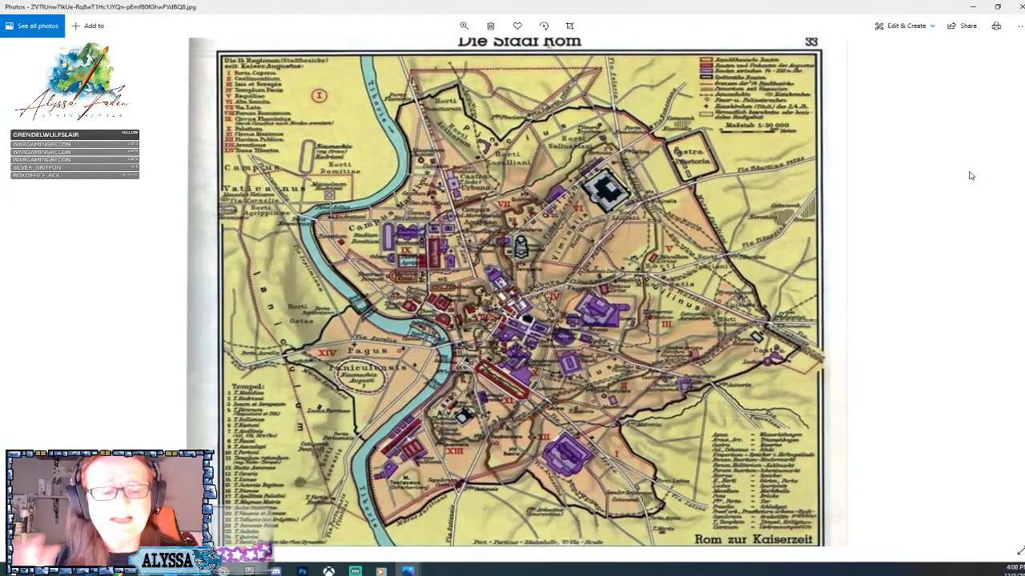
{"action": "key", "text": "ctrl+plus"}
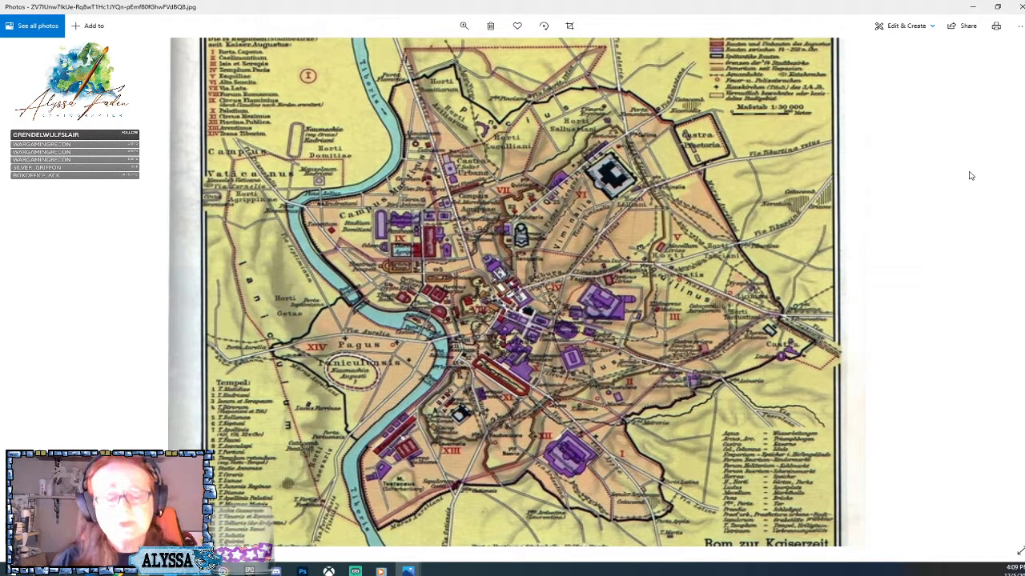
{"action": "key", "text": "ctrl+plus"}
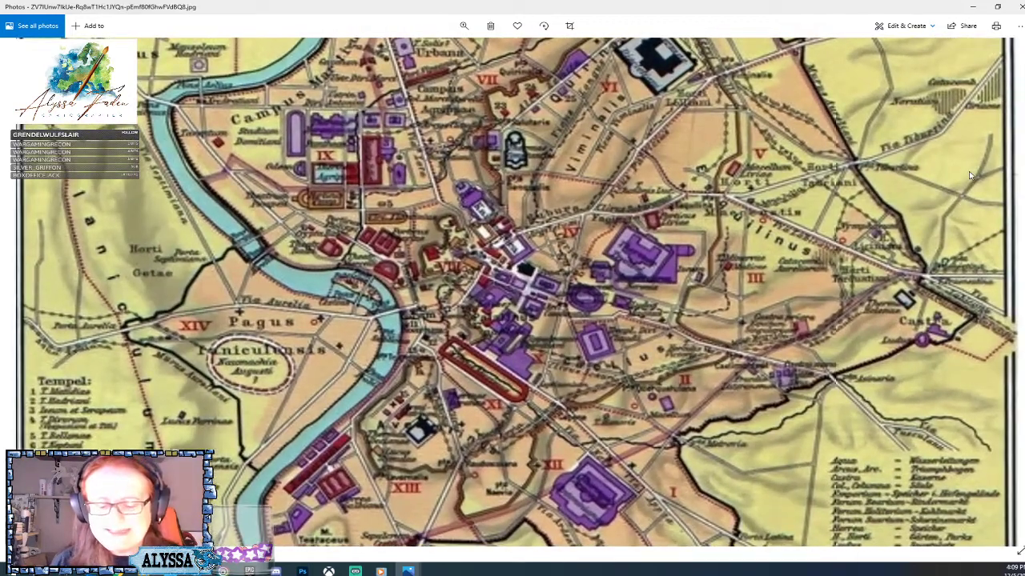
{"action": "key", "text": "ctrl+minus"}
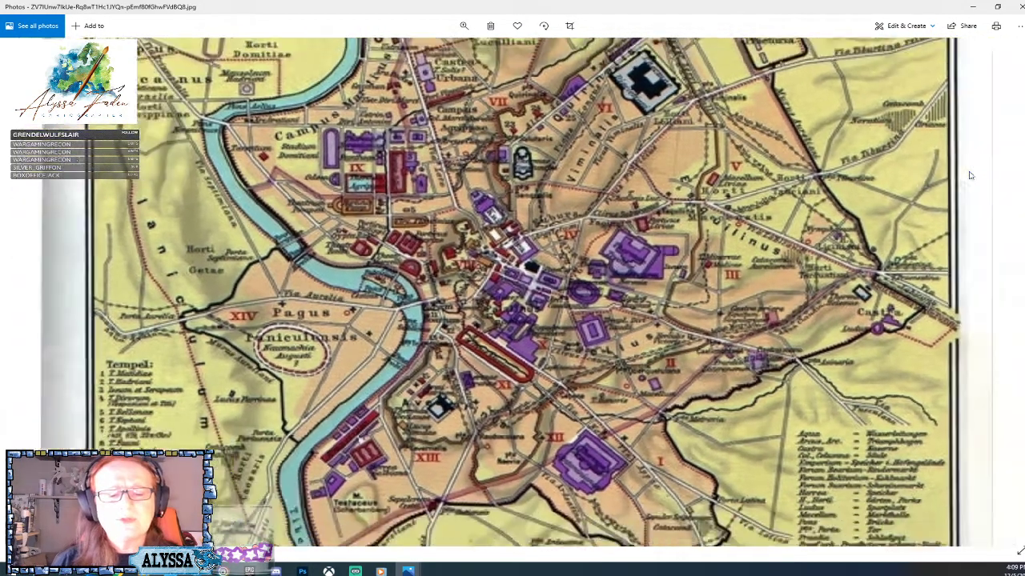
{"action": "key", "text": "ctrl+minus"}
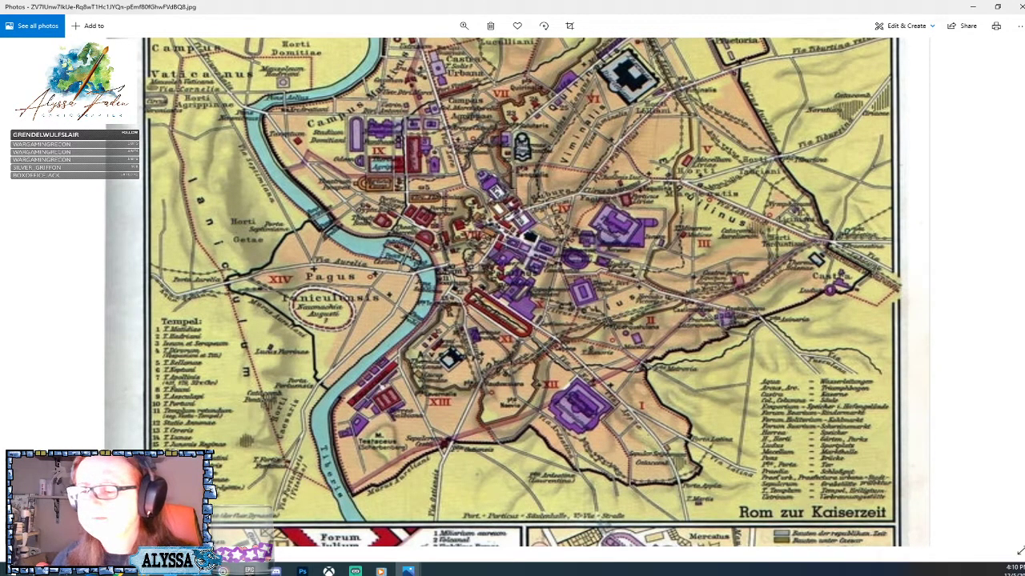
Close the Die Stadt Rom map, the small labelled map and the numbered landmark map of ancient Rome
{"action": "left_click", "coordinate": [1020, 7]}
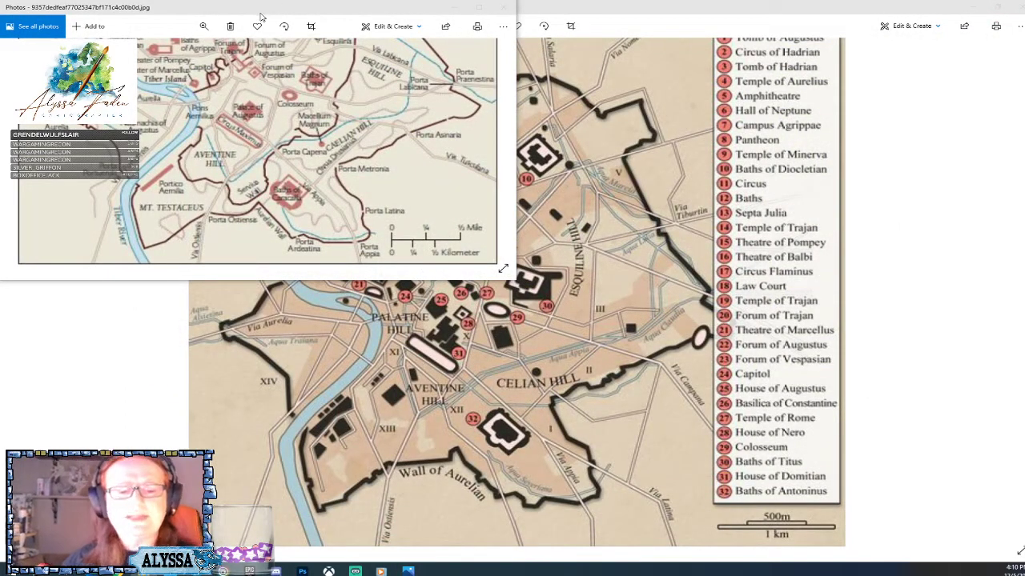
{"action": "left_click_drag", "start_coordinate": [260, 16], "coordinate": [344, 46]}
{"action": "left_click", "coordinate": [471, 50]}
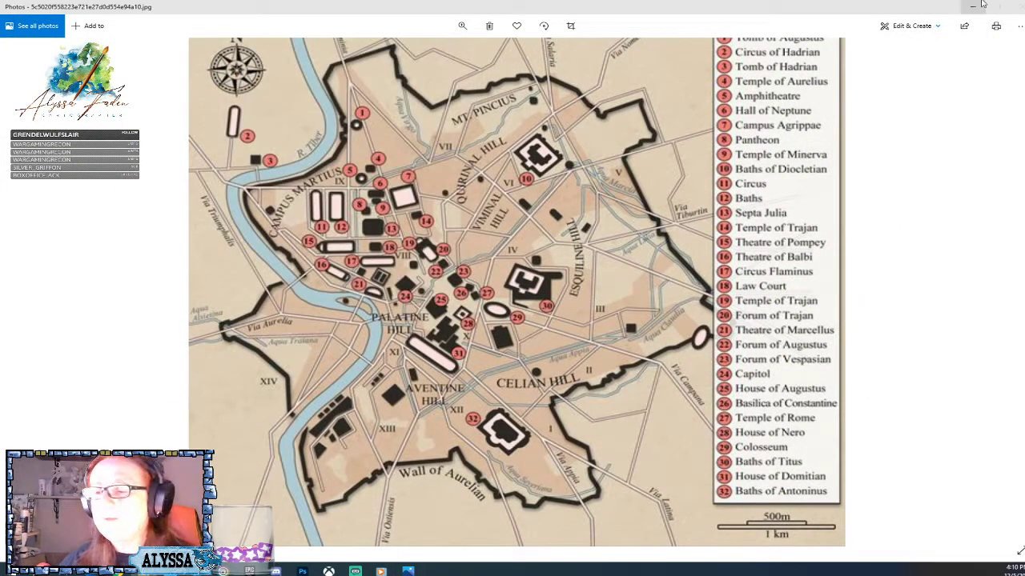
{"action": "left_click", "coordinate": [998, 6]}
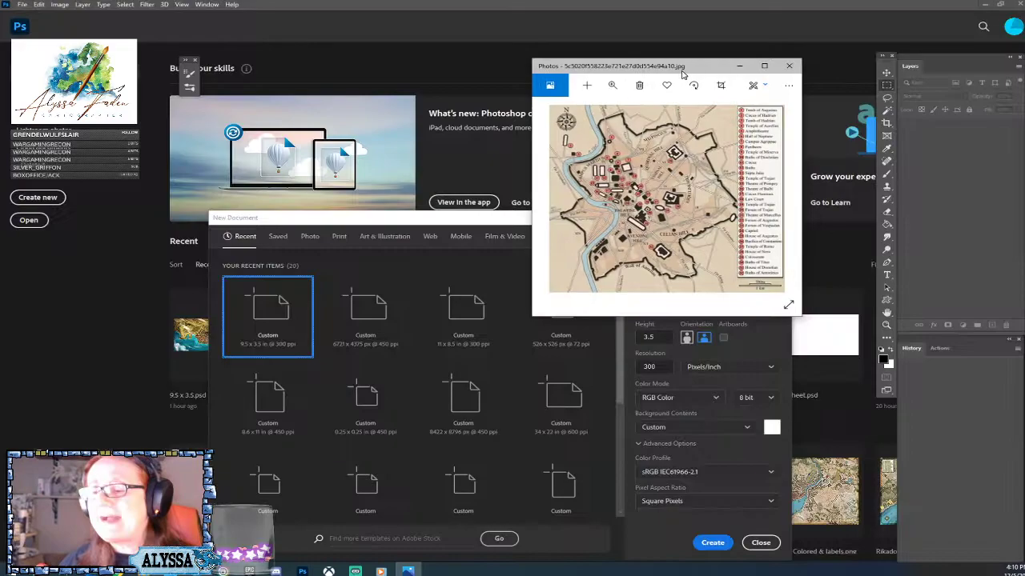
{"action": "left_click", "coordinate": [789, 68]}
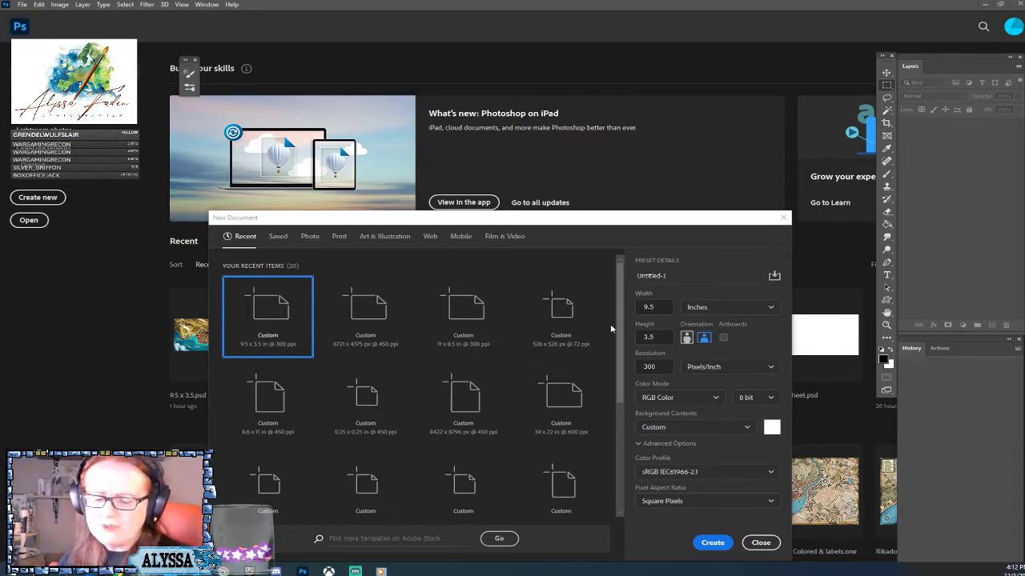
Create a new document 44 inches wide and 34 inches high with a resolution of 450 pixels/inch
{"action": "left_click", "coordinate": [653, 307]}
{"action": "double_click", "coordinate": [650, 307]}
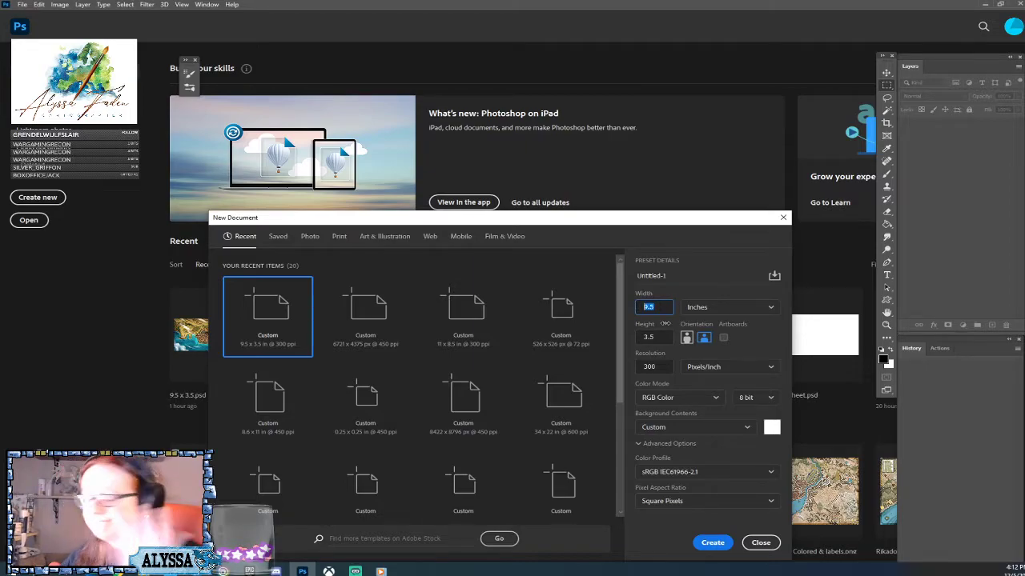
{"action": "type", "text": "44"}
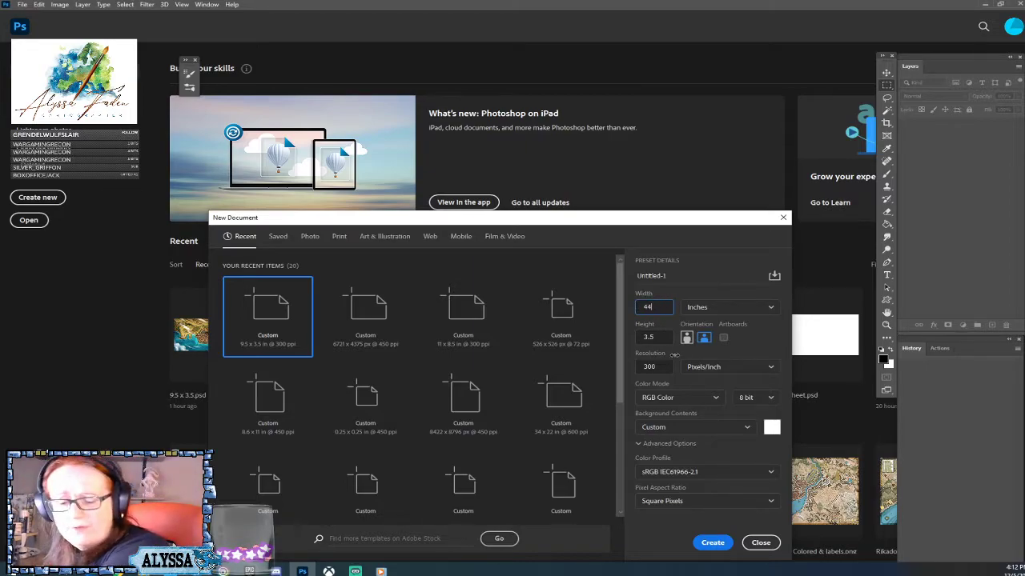
{"action": "key", "text": "Tab"}
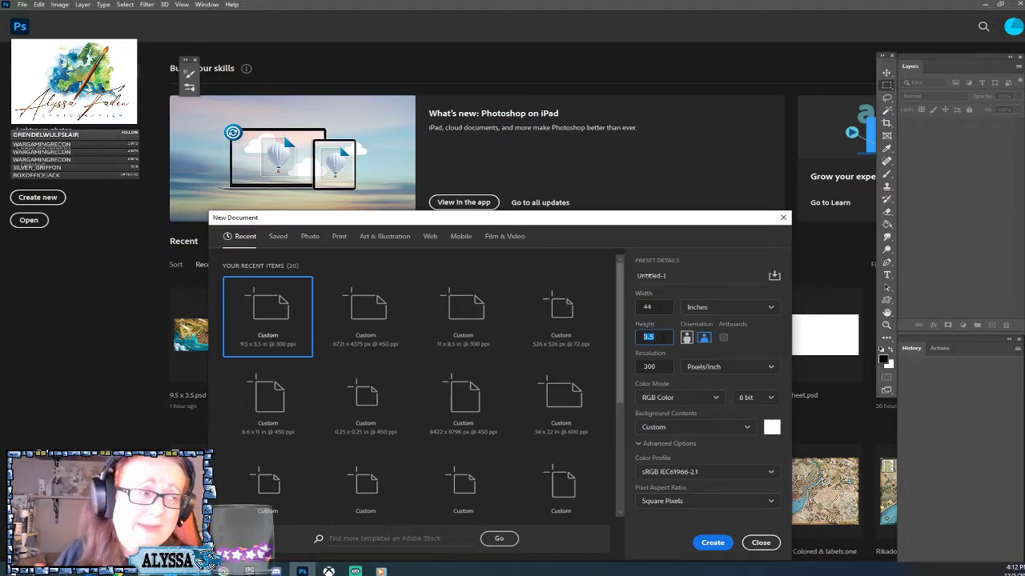
{"action": "type", "text": "34"}
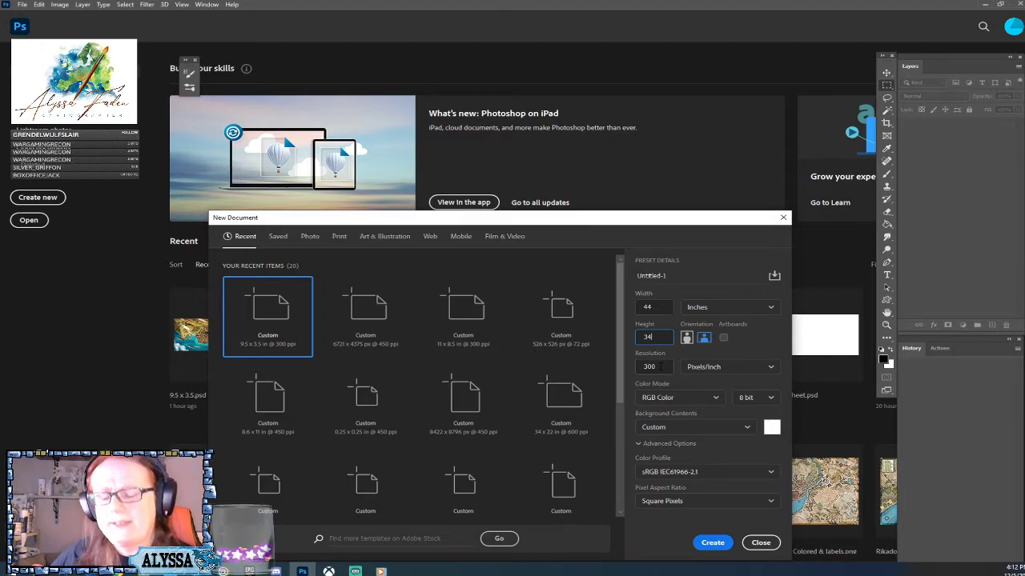
{"action": "key", "text": "Tab"}
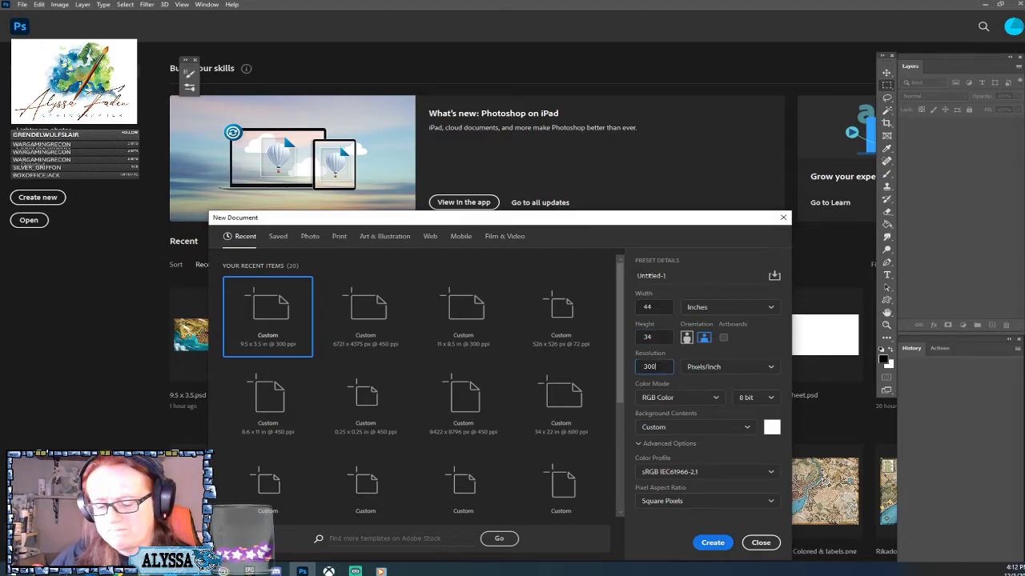
{"action": "type", "text": "450"}
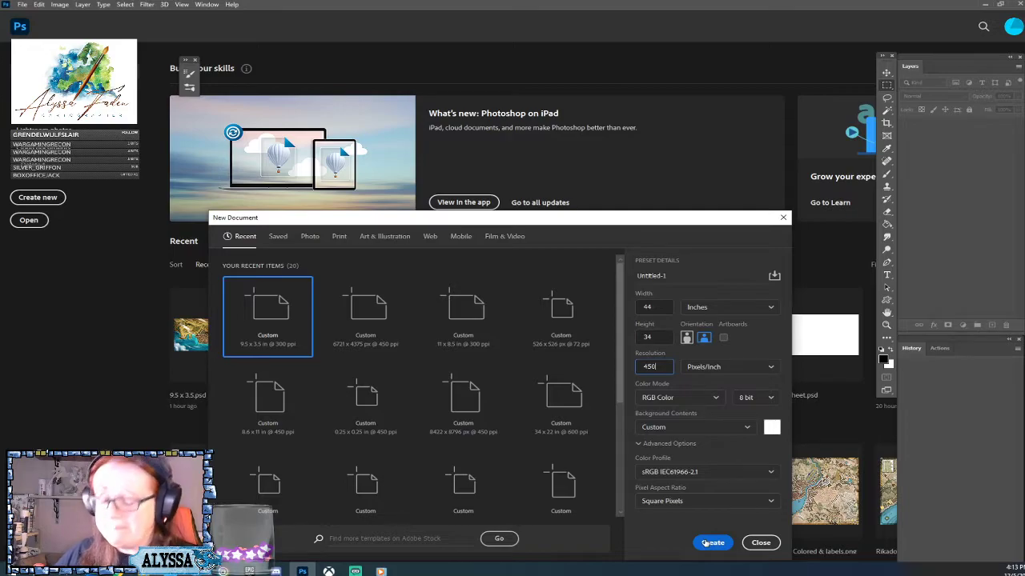
{"action": "left_click", "coordinate": [704, 544]}
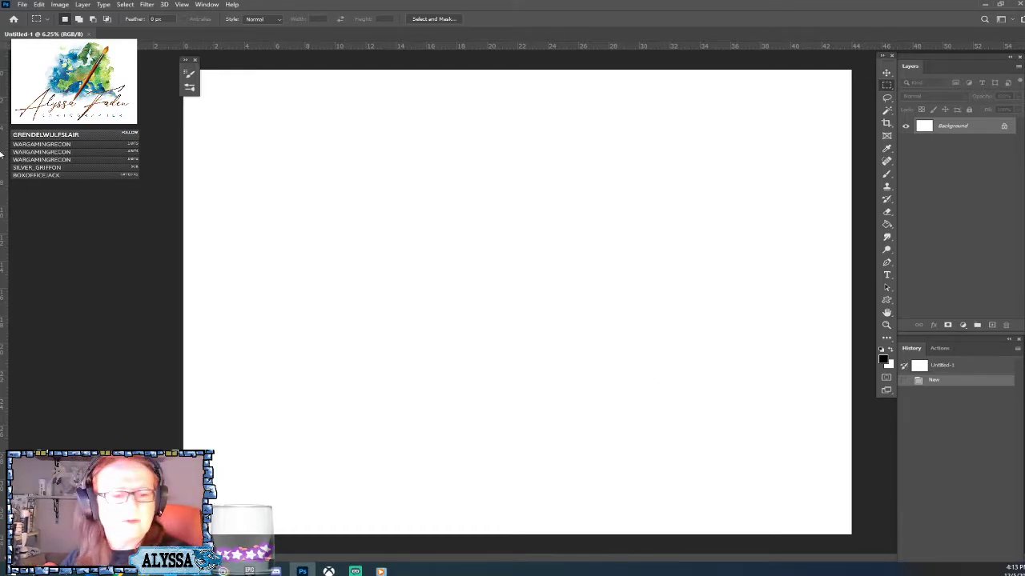
Save the new document as Ancient Rome.psd
{"action": "left_click", "coordinate": [22, 5]}
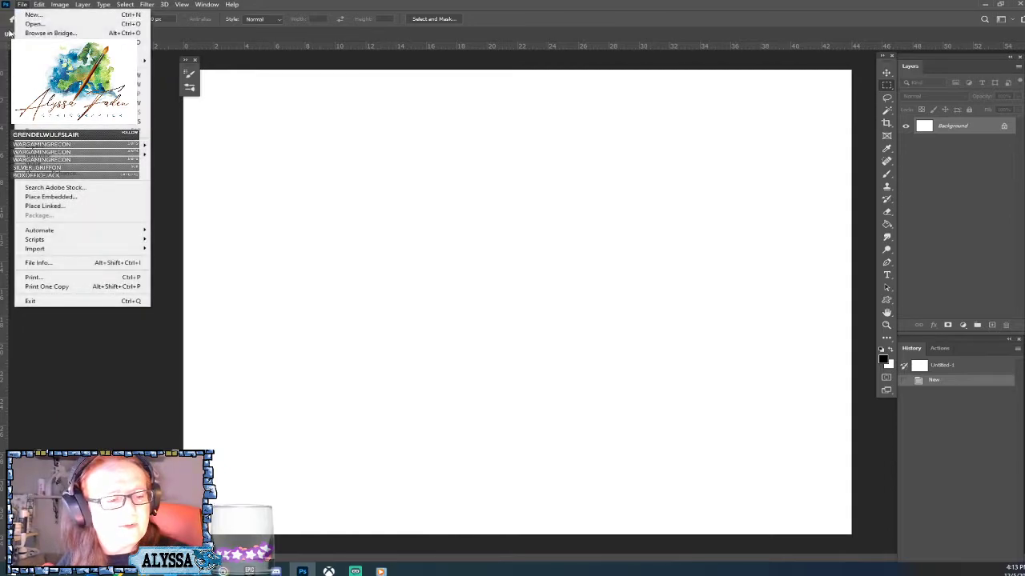
{"action": "left_click", "coordinate": [80, 122]}
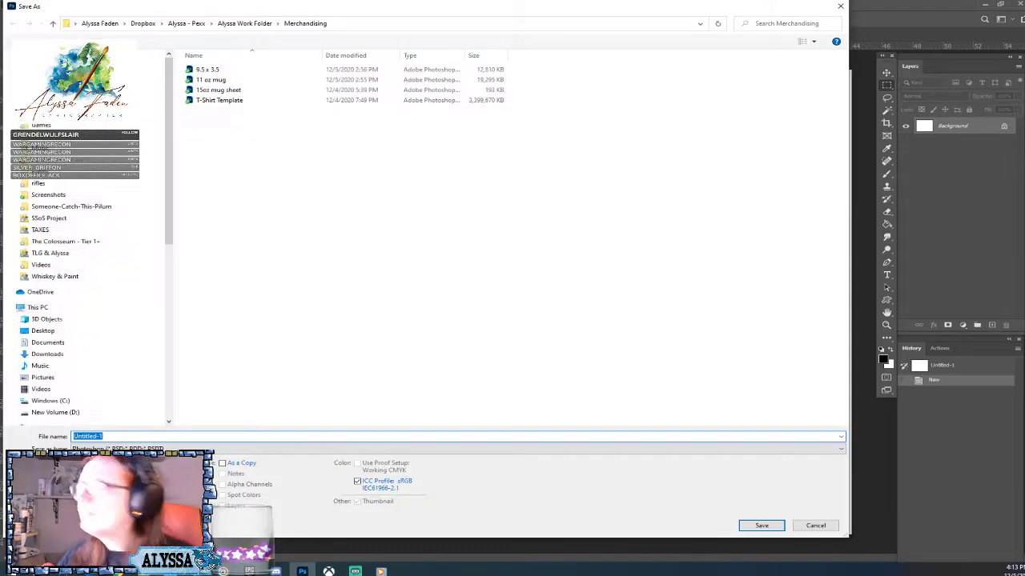
{"action": "left_click_drag", "start_coordinate": [442, 11], "coordinate": [1024, 112]}
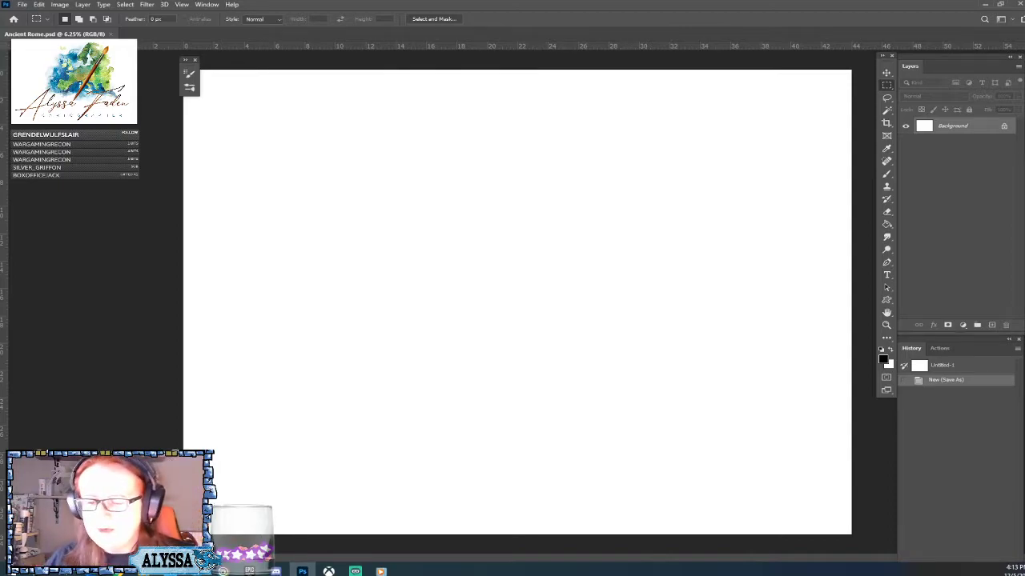
Place the labelled ancient Rome gate map in the document and enlarge it to nearly the full canvas height
{"action": "scroll", "coordinate": [566, 367], "scroll_direction": "up", "scroll_amount": 2}
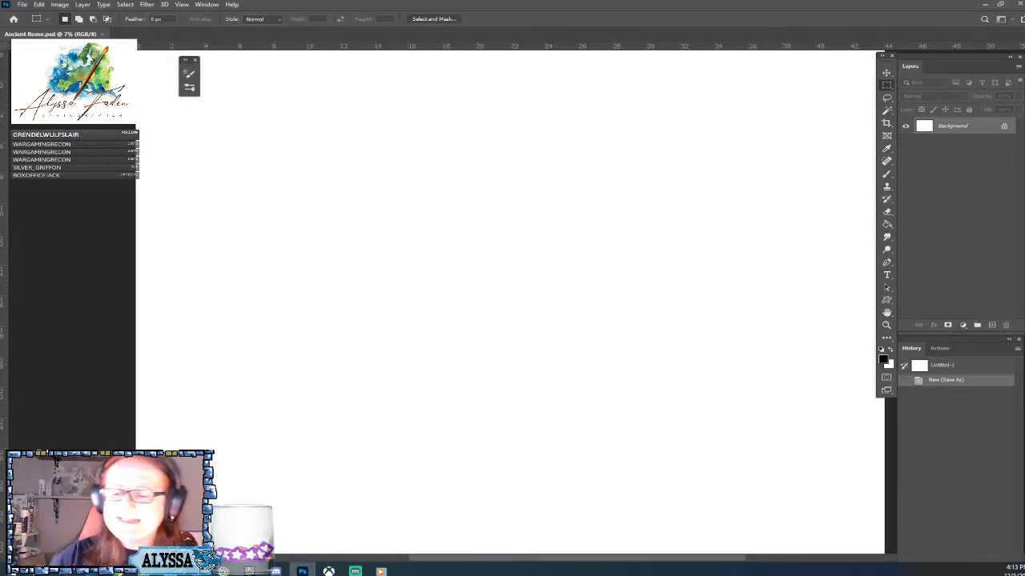
{"action": "scroll", "coordinate": [517, 302], "scroll_direction": "down", "scroll_amount": 1}
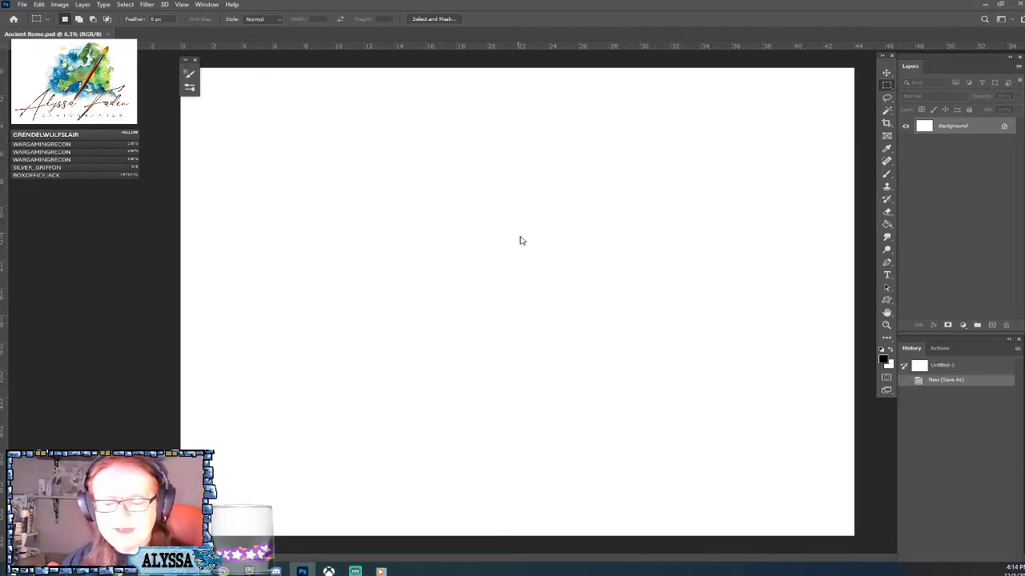
{"action": "left_click_drag", "start_coordinate": [519, 241], "coordinate": [522, 233]}
{"action": "left_click_drag", "start_coordinate": [566, 264], "coordinate": [825, 130]}
{"action": "left_click_drag", "start_coordinate": [470, 337], "coordinate": [262, 445]}
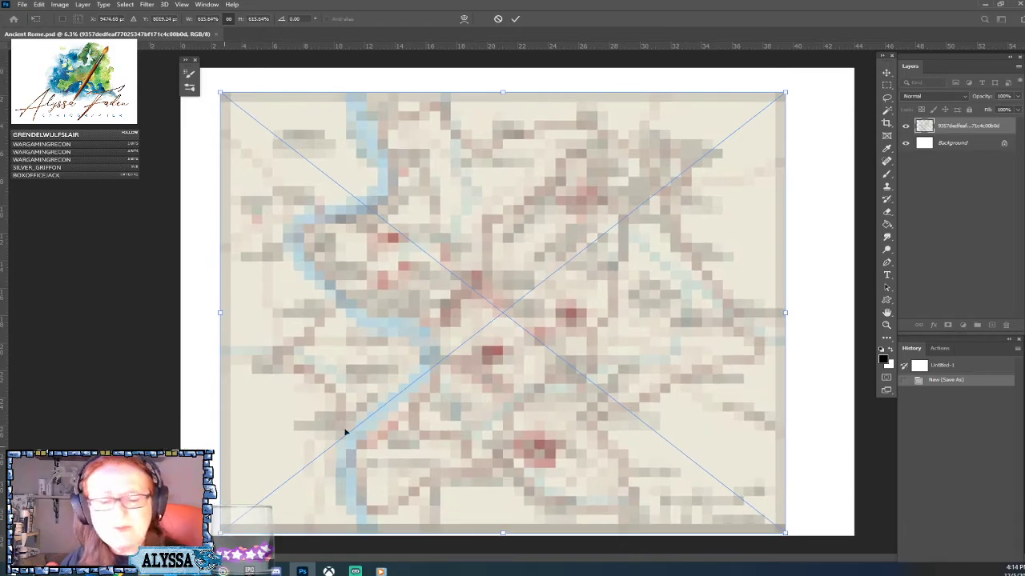
{"action": "left_click_drag", "start_coordinate": [785, 93], "coordinate": [805, 76]}
{"action": "key", "text": "Return"}
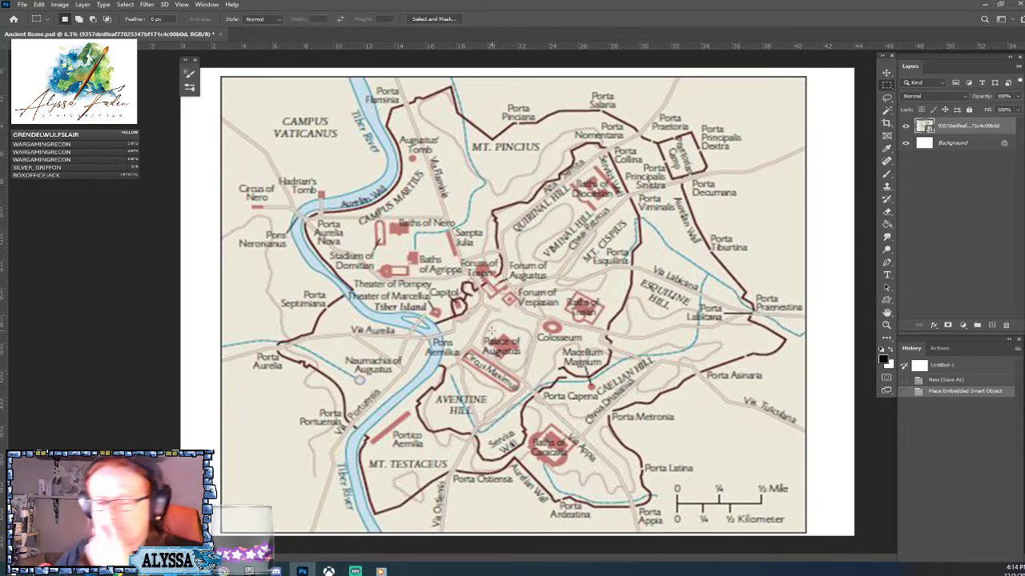
{"action": "key", "text": "v"}
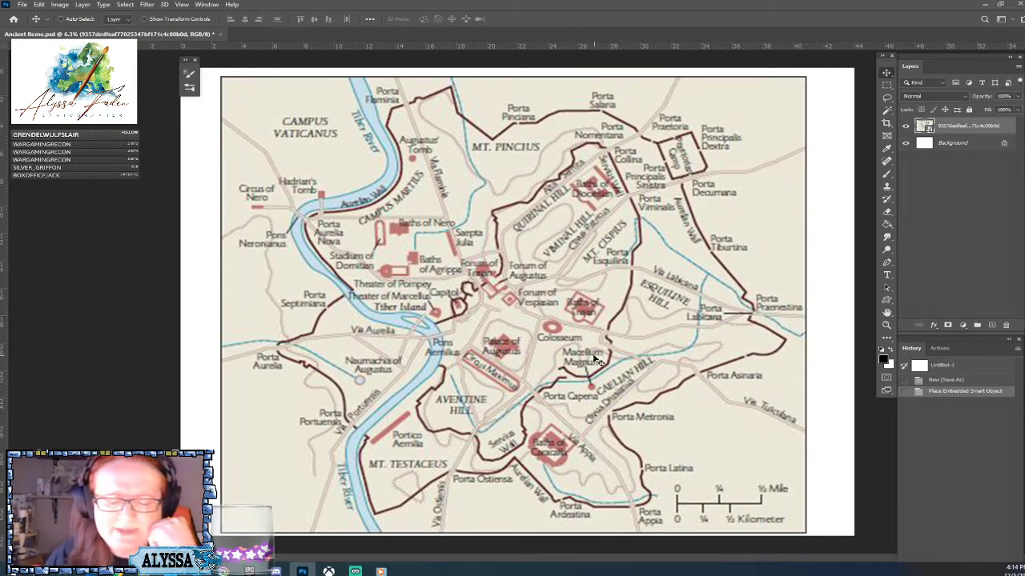
{"action": "left_click_drag", "start_coordinate": [595, 357], "coordinate": [594, 358]}
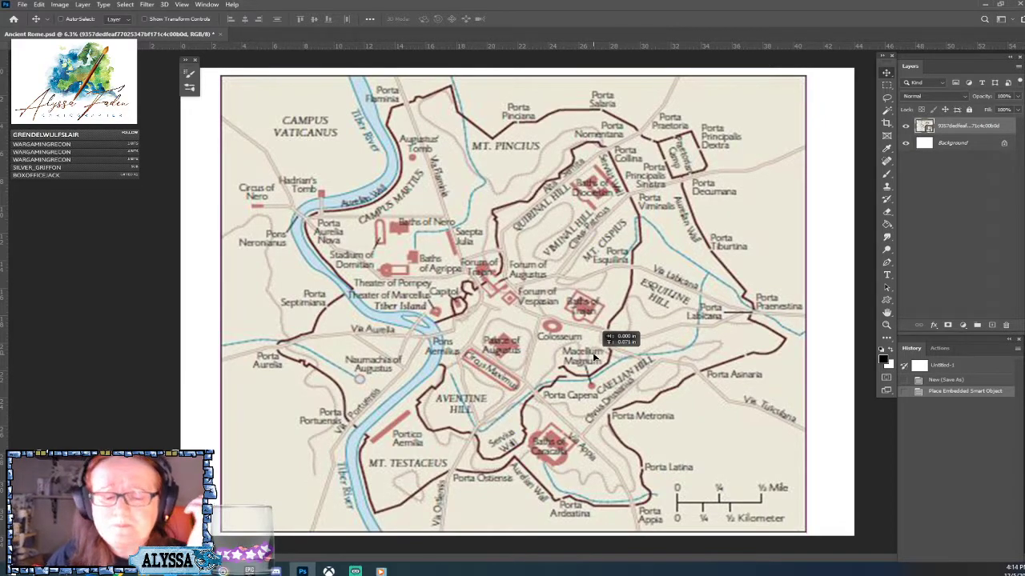
{"action": "left_click_drag", "start_coordinate": [592, 353], "coordinate": [593, 352]}
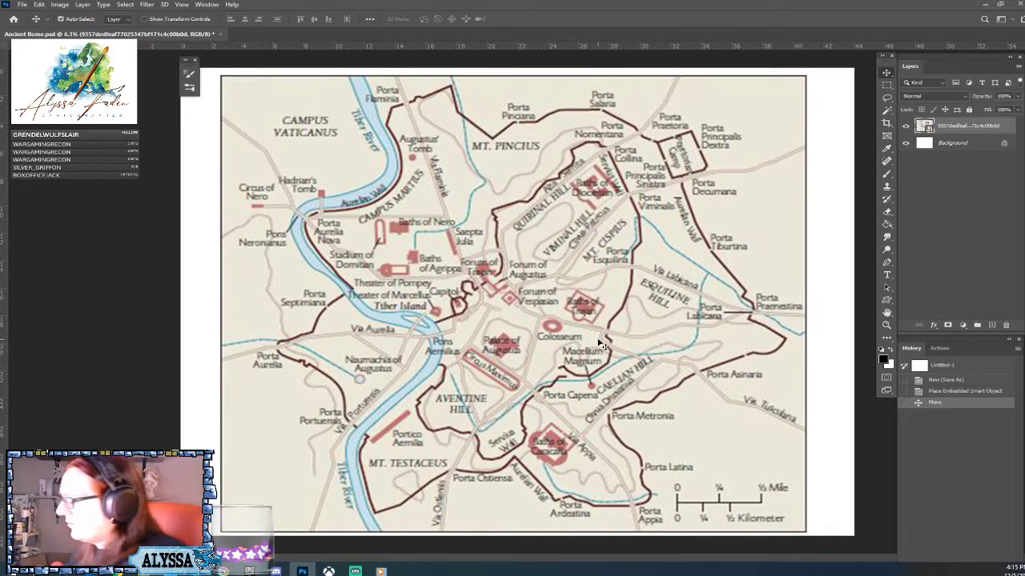
Scale the placed map down to leave white margins all around on the canvas, and lower its opacity to 40%
{"action": "key", "text": "ctrl+t"}
{"action": "left_click_drag", "start_coordinate": [810, 73], "coordinate": [701, 151]}
{"action": "left_click_drag", "start_coordinate": [590, 318], "coordinate": [634, 285]}
{"action": "key", "text": "Return"}
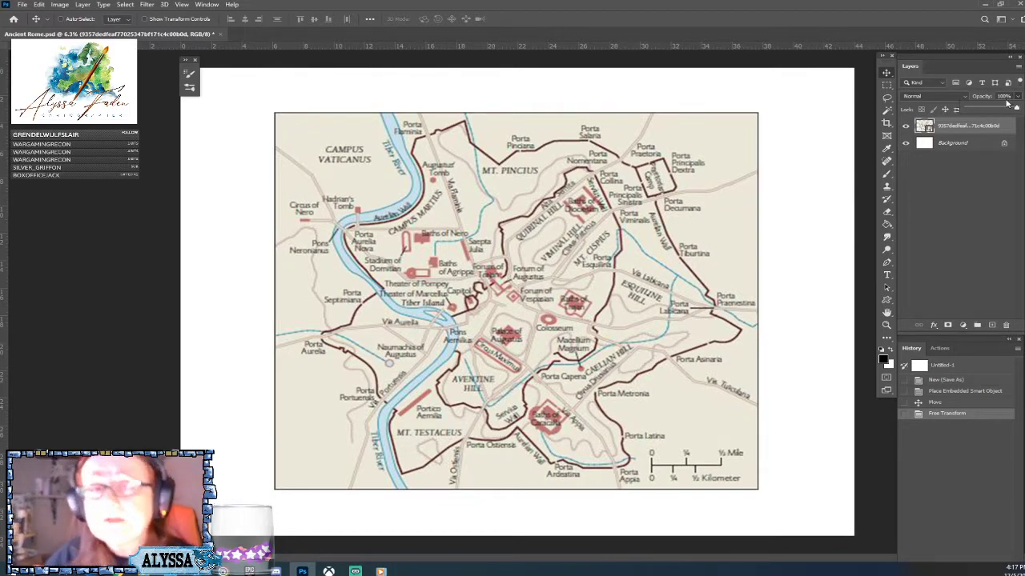
{"action": "left_click_drag", "start_coordinate": [1005, 105], "coordinate": [995, 110]}
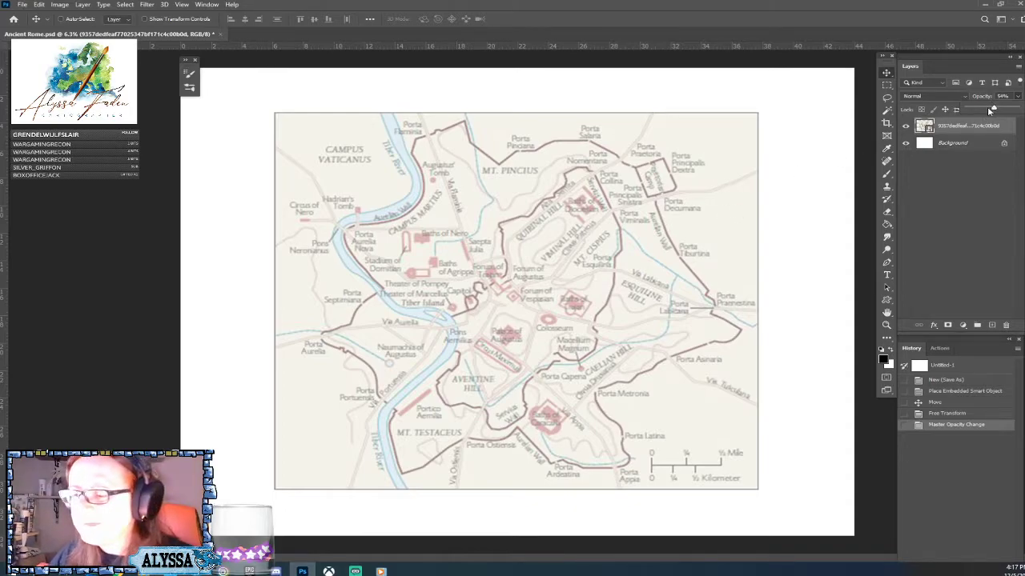
{"action": "left_click_drag", "start_coordinate": [993, 109], "coordinate": [988, 109]}
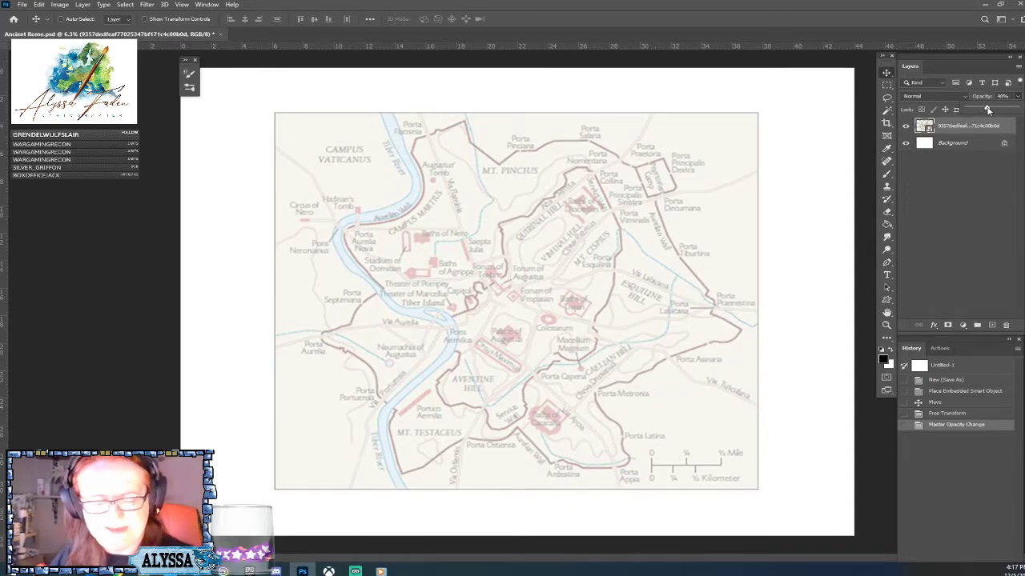
Add a new layer named INK above the reference map and save the document
{"action": "left_click", "coordinate": [992, 325]}
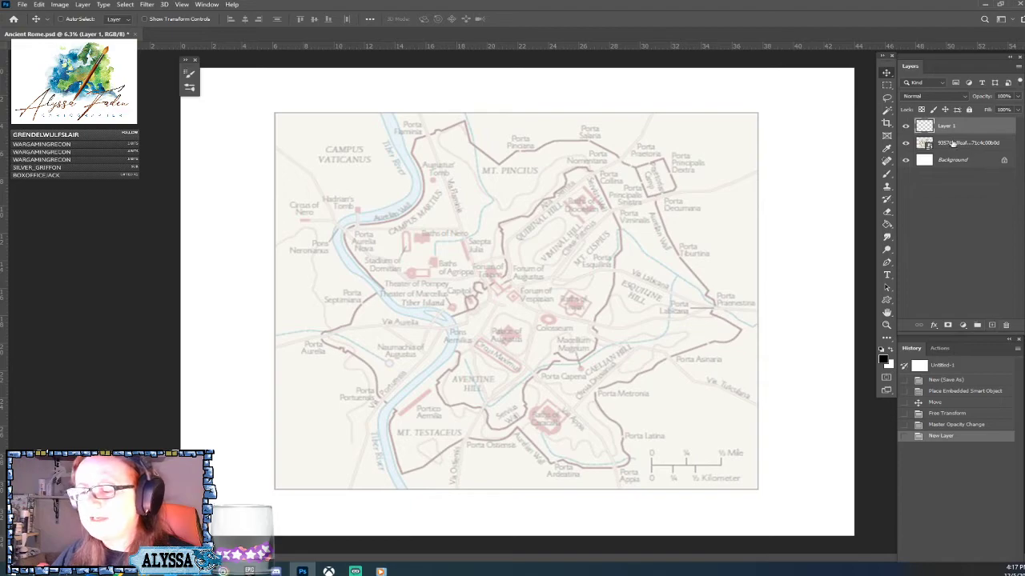
{"action": "double_click", "coordinate": [947, 126]}
{"action": "type", "text": "INK"}
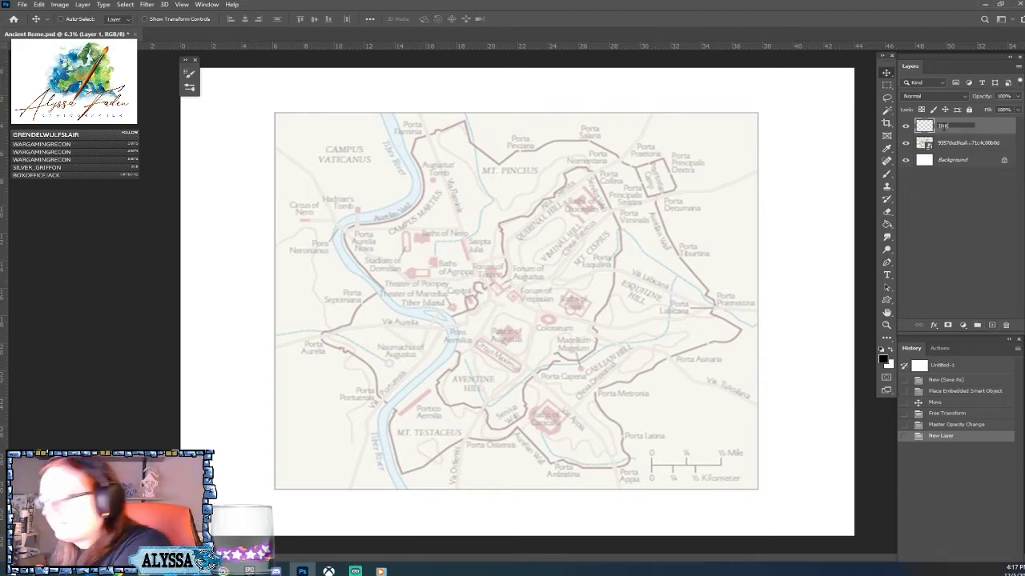
{"action": "key", "text": "Return"}
{"action": "key", "text": "ctrl+s"}
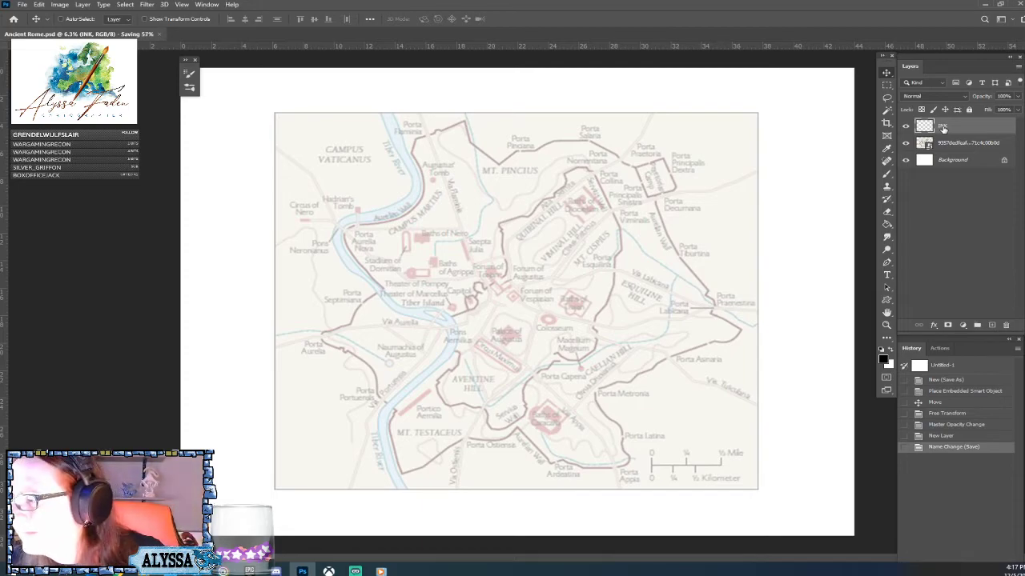
{"action": "scroll", "coordinate": [336, 160], "scroll_direction": "up", "scroll_amount": 5}
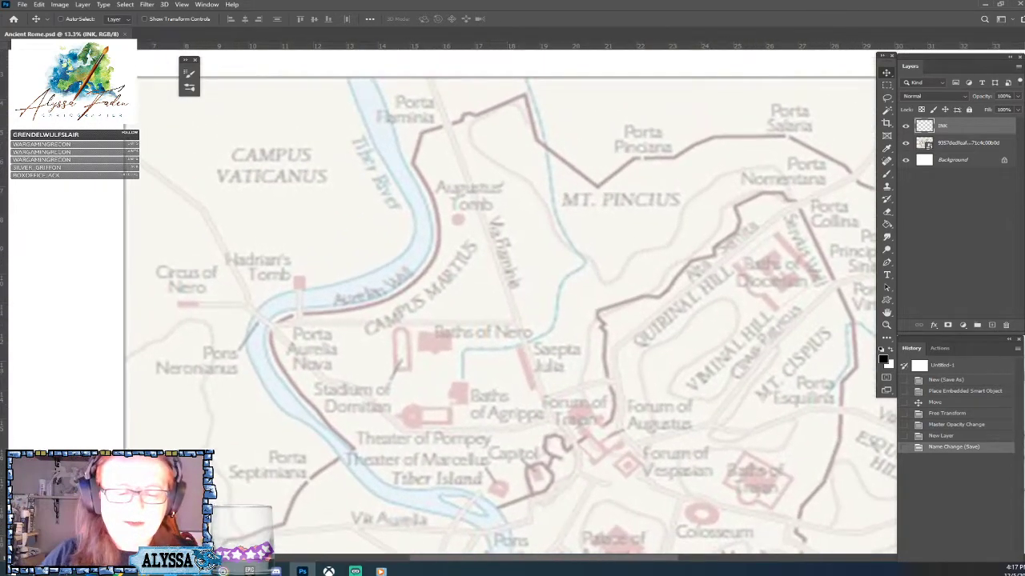
{"action": "scroll", "coordinate": [336, 160], "scroll_direction": "up", "scroll_amount": 1}
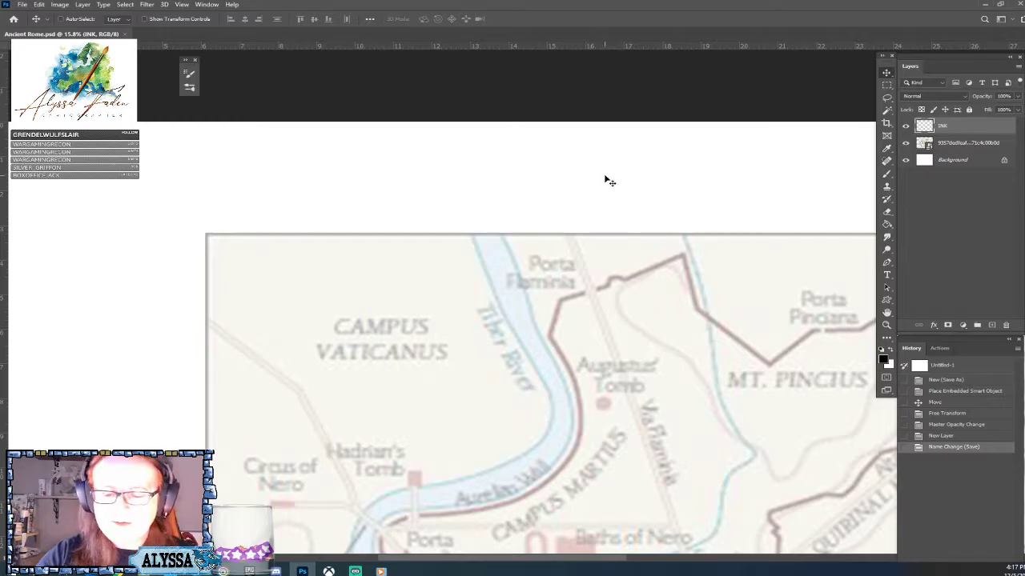
Choose the Hard Round Pressure Size brush and set its size to 15 px for inking
{"action": "key", "text": "b"}
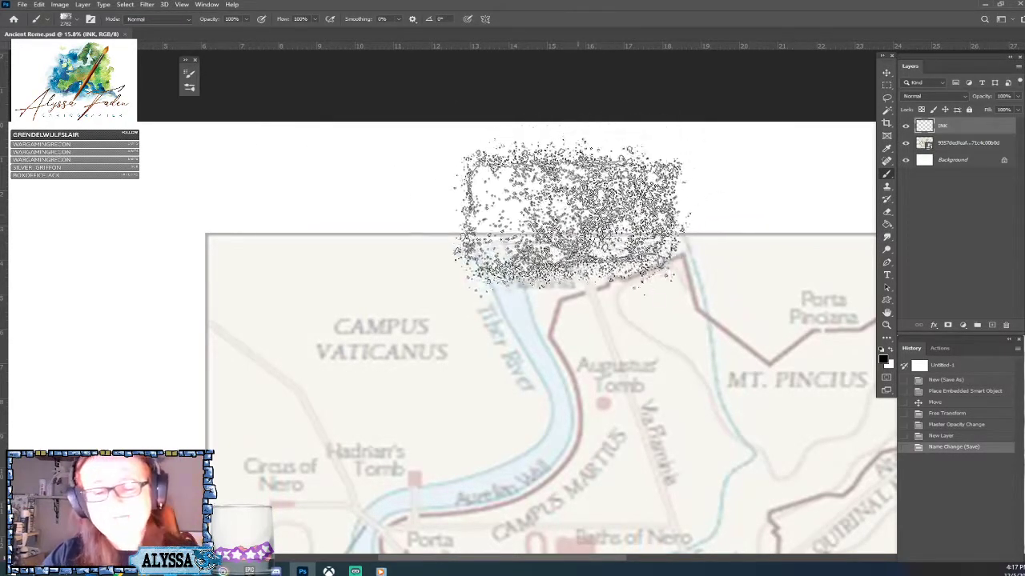
{"action": "left_click", "coordinate": [77, 19]}
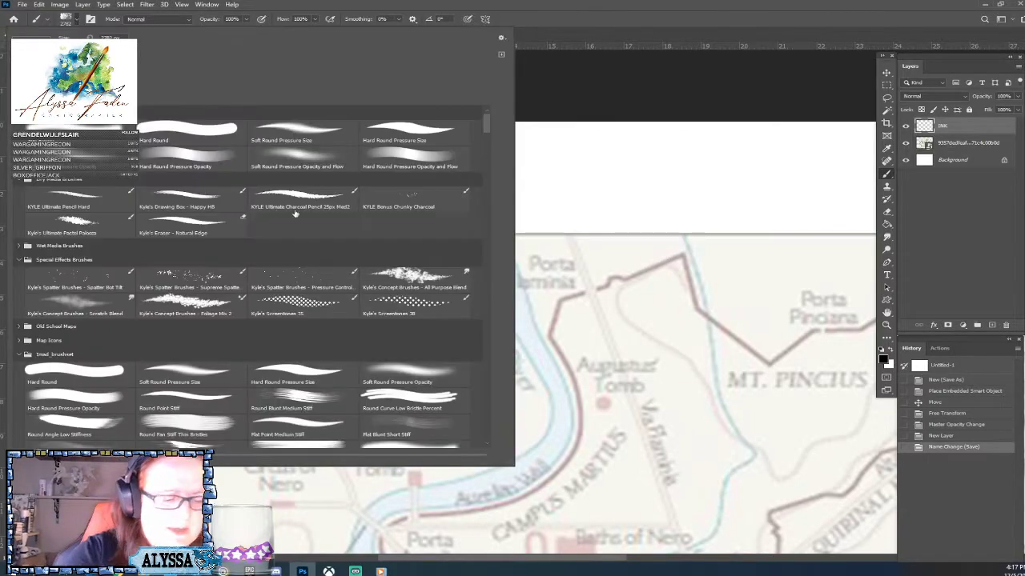
{"action": "left_click", "coordinate": [414, 149]}
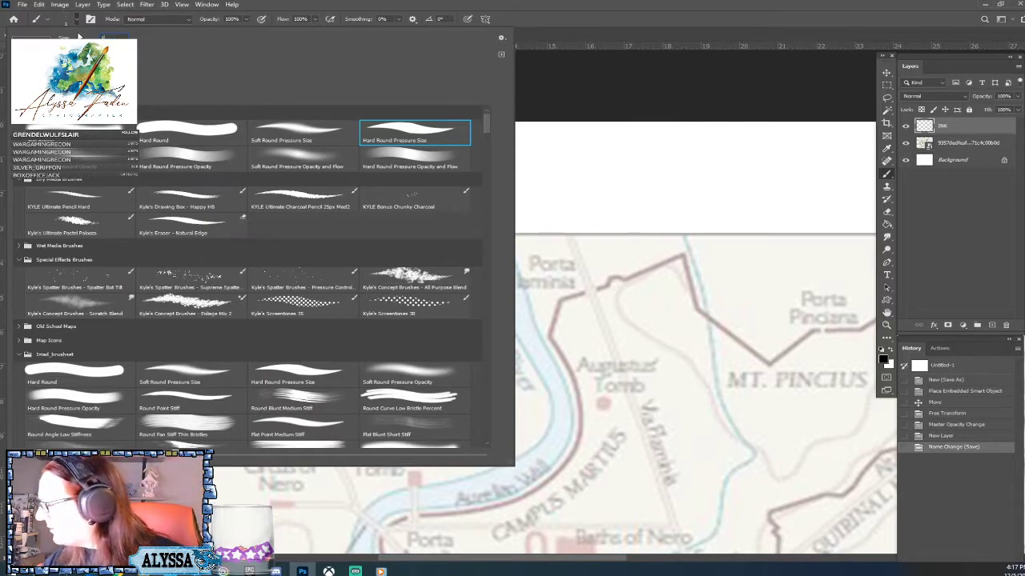
{"action": "key", "text": "Return"}
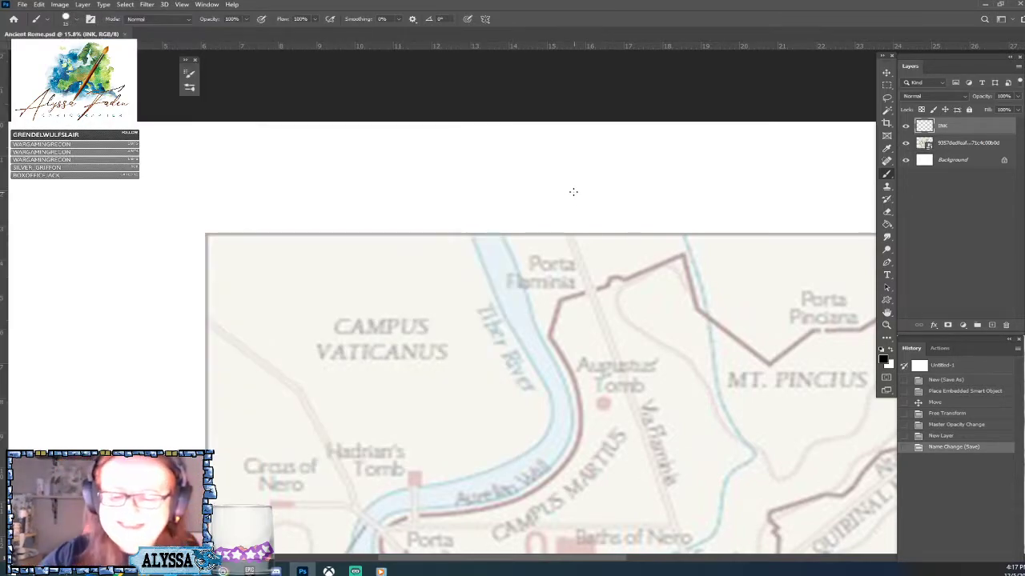
Test the brush with vertical strokes and small interlocking building outlines in the white margin above the map
{"action": "mouse_move", "coordinate": [567, 170]}
{"action": "left_mouse_down"}
{"action": "mouse_move", "coordinate": [566, 217]}
{"action": "mouse_move", "coordinate": [604, 210]}
{"action": "mouse_move", "coordinate": [615, 192]}
{"action": "left_mouse_up"}
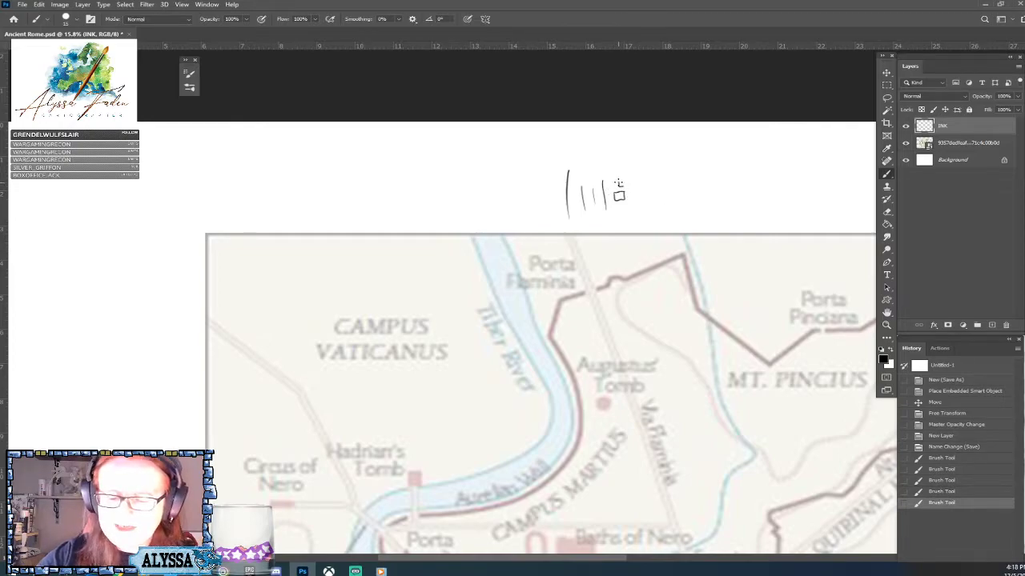
{"action": "mouse_move", "coordinate": [622, 186]}
{"action": "left_mouse_down"}
{"action": "mouse_move", "coordinate": [637, 189]}
{"action": "mouse_move", "coordinate": [623, 175]}
{"action": "mouse_move", "coordinate": [615, 188]}
{"action": "left_mouse_up"}
{"action": "scroll", "coordinate": [617, 238], "scroll_direction": "down", "scroll_amount": 2}
{"action": "scroll", "coordinate": [616, 238], "scroll_direction": "right", "scroll_amount": 3}
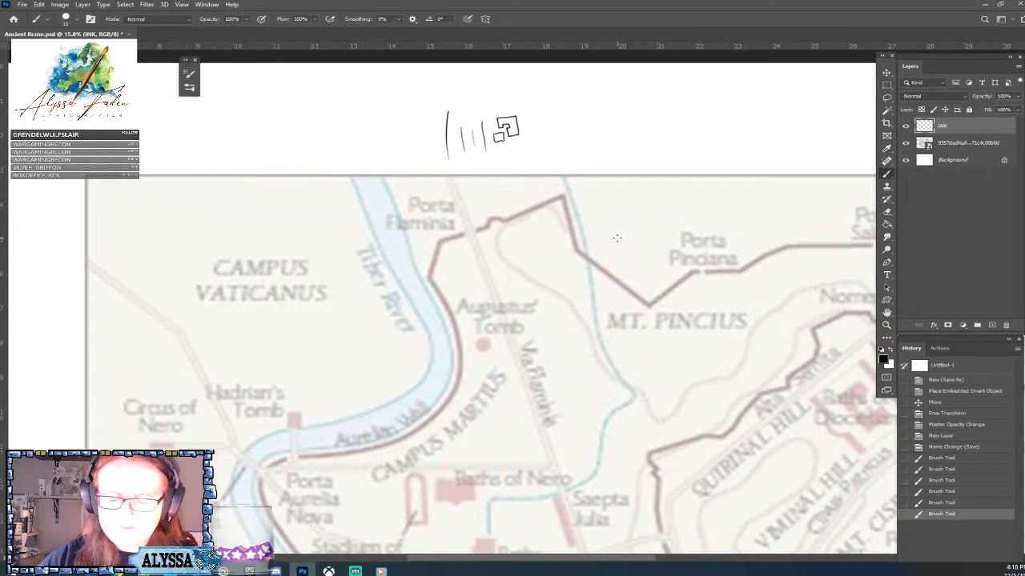
Try out a cluster of small building outlines just inside the city wall east of Porta Flaminia
{"action": "left_click", "coordinate": [507, 232]}
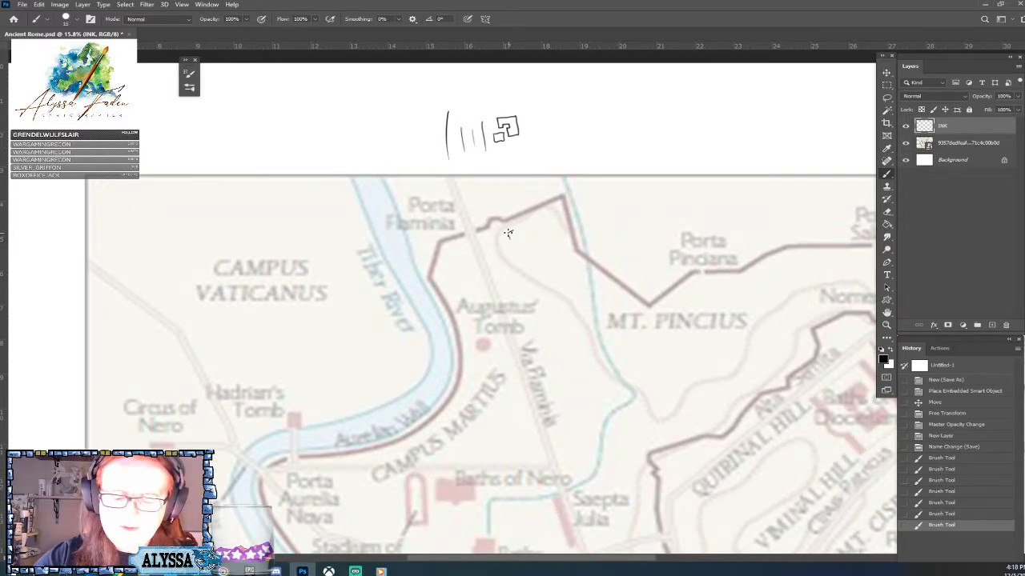
{"action": "left_click", "coordinate": [510, 228]}
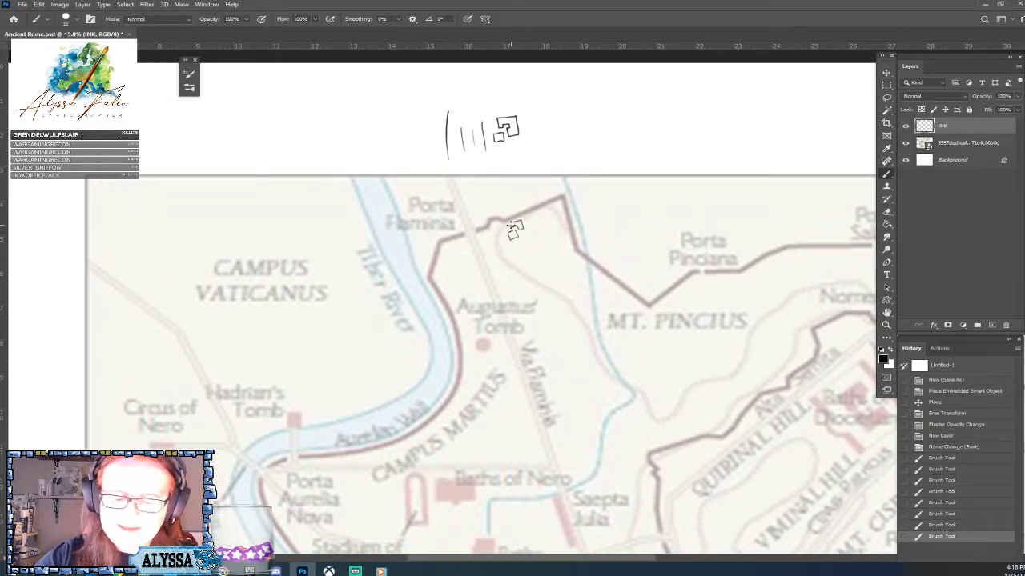
{"action": "left_click", "coordinate": [514, 230]}
{"action": "left_click_drag", "start_coordinate": [516, 240], "coordinate": [529, 247]}
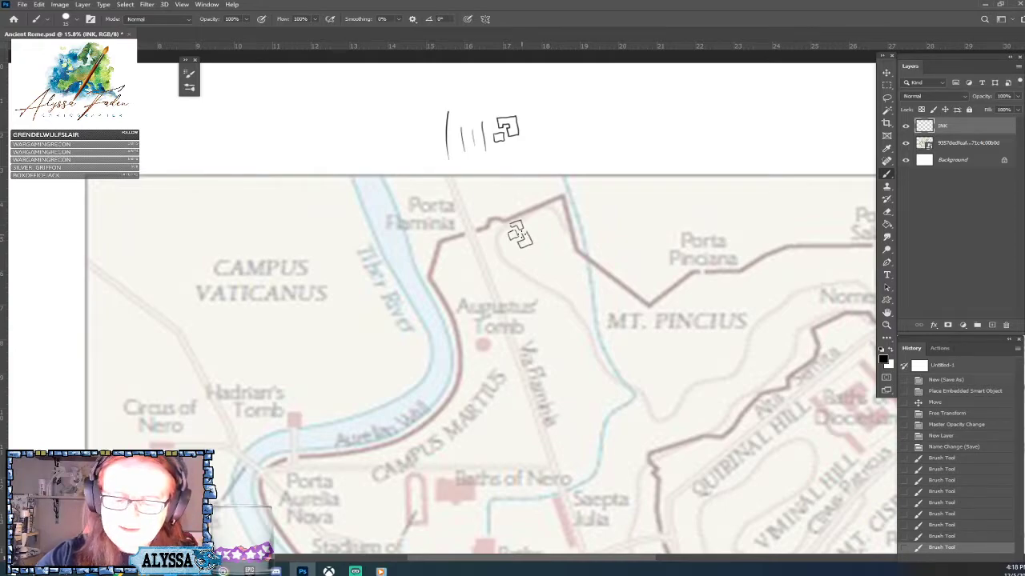
{"action": "left_click", "coordinate": [525, 224]}
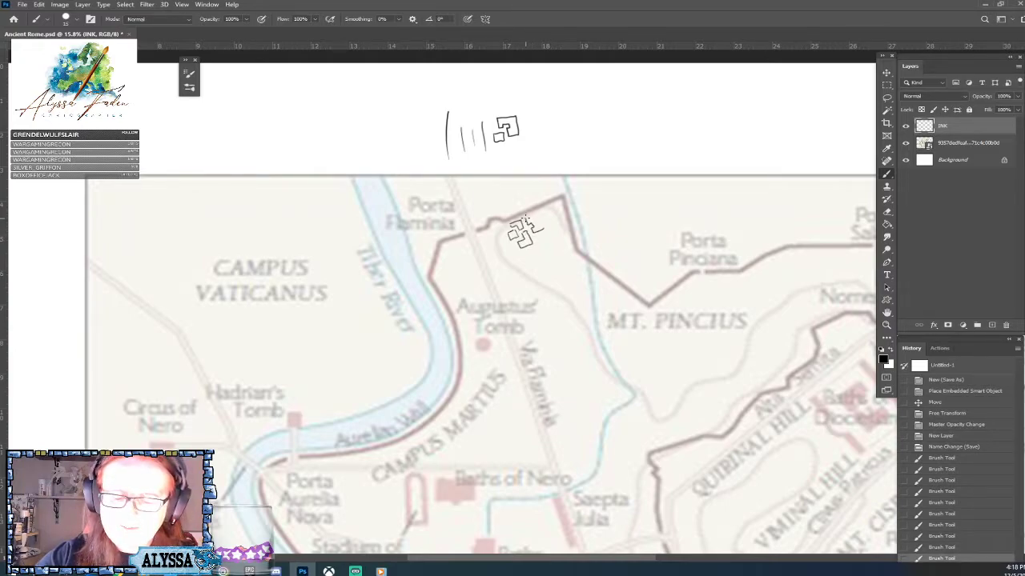
{"action": "left_click_drag", "start_coordinate": [526, 222], "coordinate": [534, 216]}
Erase part of the building cluster and revert the document history to the INK layer's name change
{"action": "scroll", "coordinate": [521, 217], "scroll_direction": "down", "scroll_amount": 3}
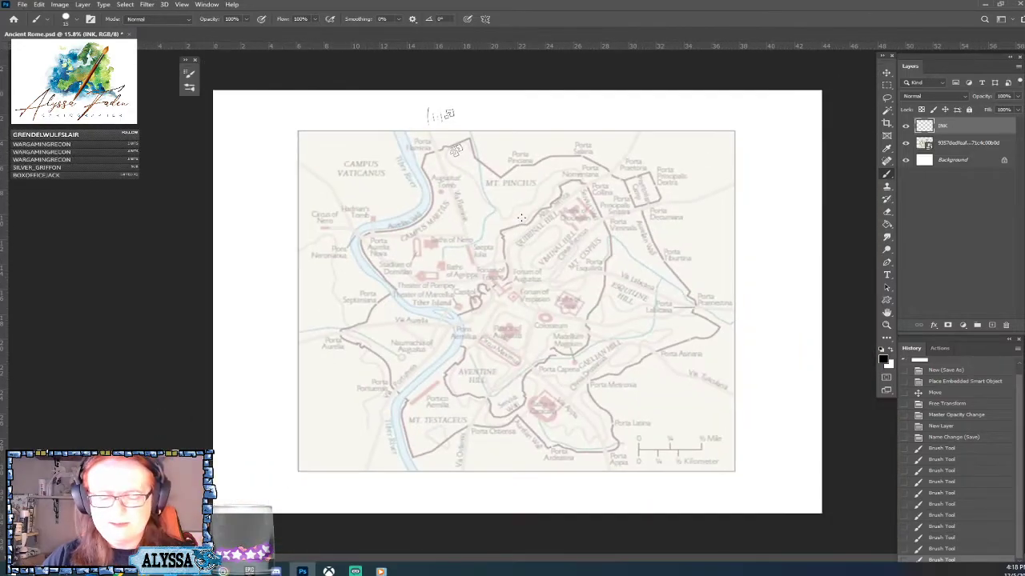
{"action": "scroll", "coordinate": [453, 150], "scroll_direction": "up", "scroll_amount": 2}
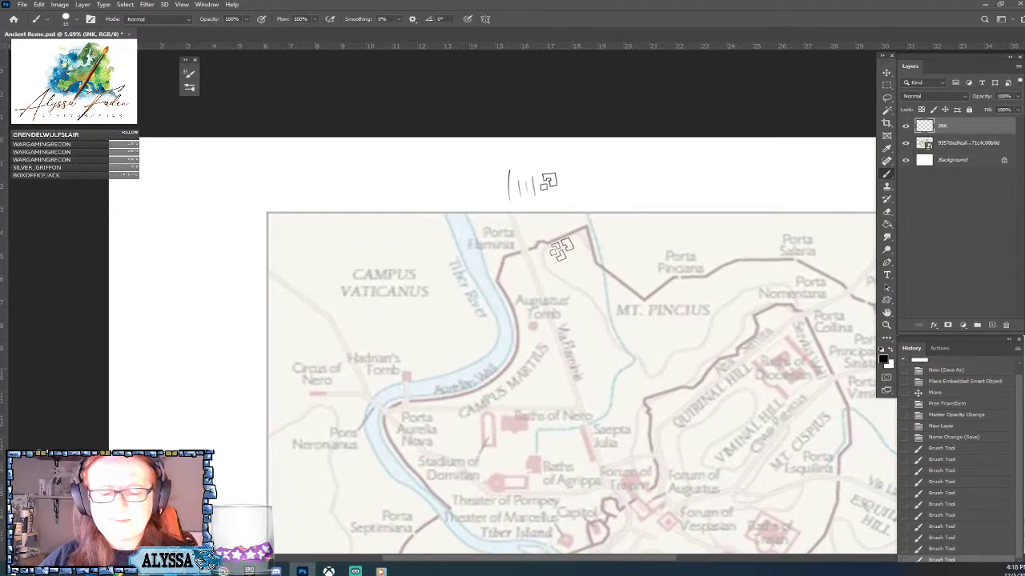
{"action": "scroll", "coordinate": [593, 296], "scroll_direction": "up", "scroll_amount": 2}
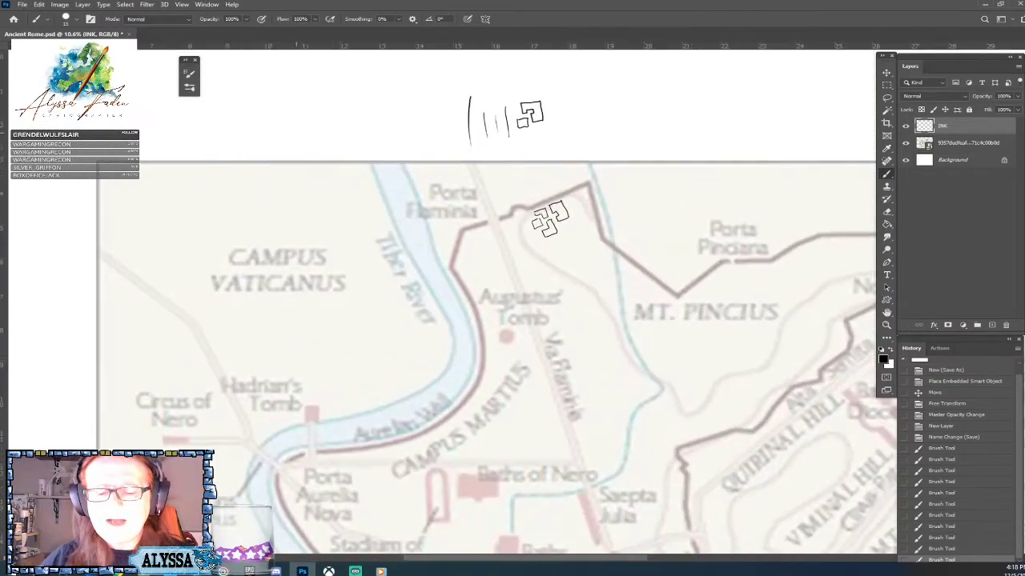
{"action": "left_click_drag", "start_coordinate": [535, 217], "coordinate": [519, 239]}
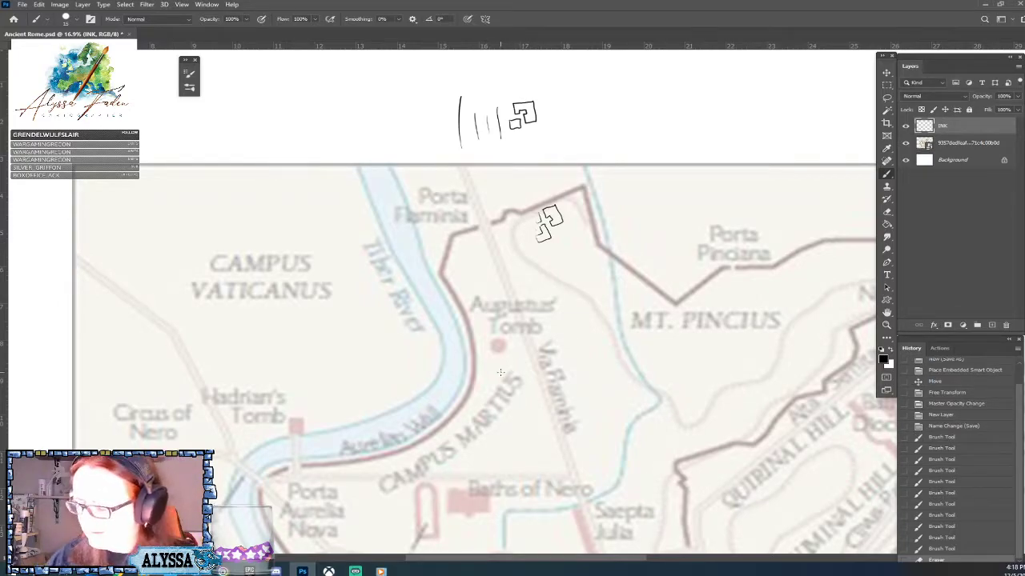
{"action": "left_click", "coordinate": [940, 428]}
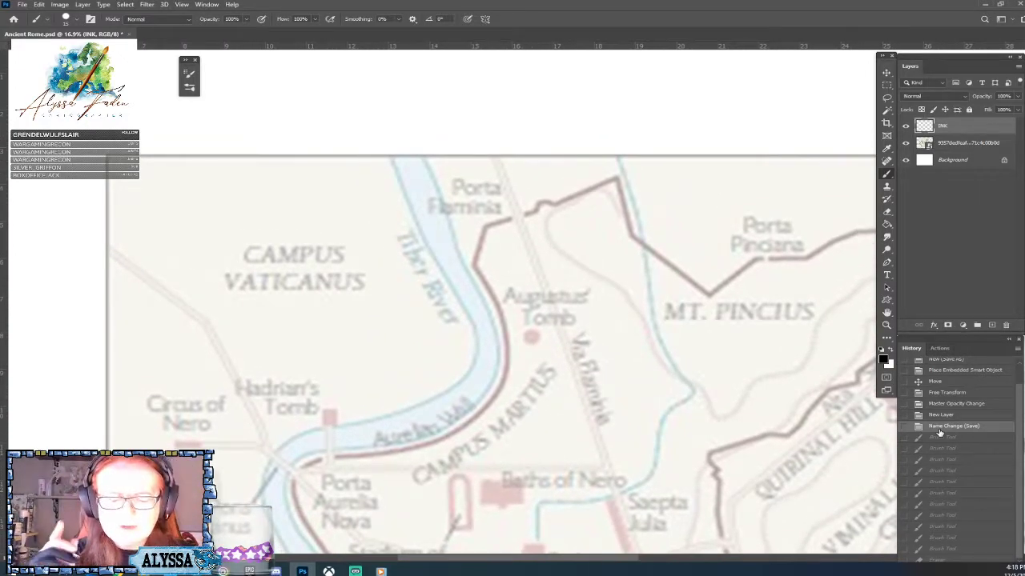
Trace both banks of the Tiber River in ink from the map's upper edge to the bridge at Hadrian's Tomb
{"action": "scroll", "coordinate": [940, 432], "scroll_direction": "down", "scroll_amount": 3}
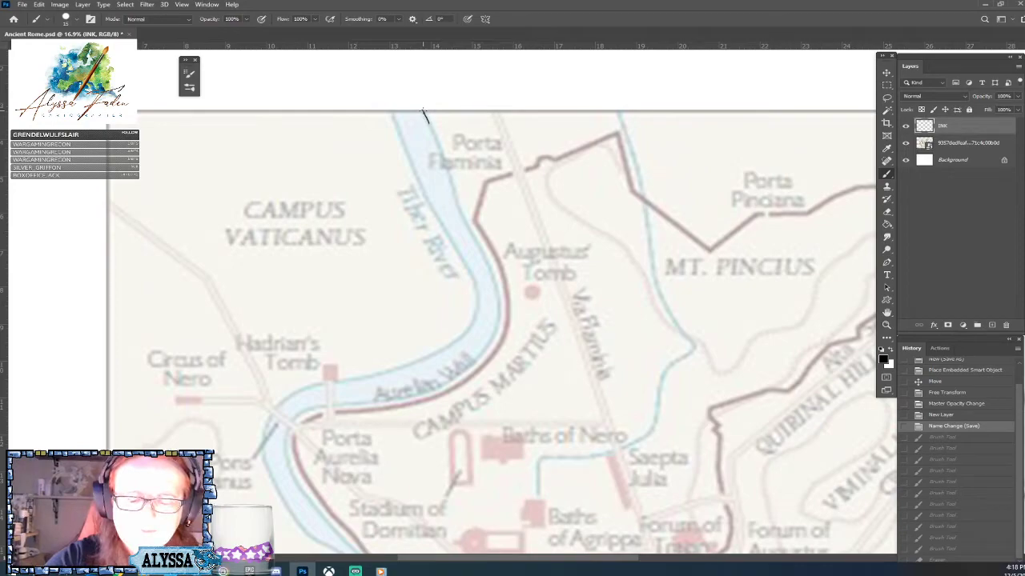
{"action": "left_click_drag", "start_coordinate": [447, 171], "coordinate": [478, 243]}
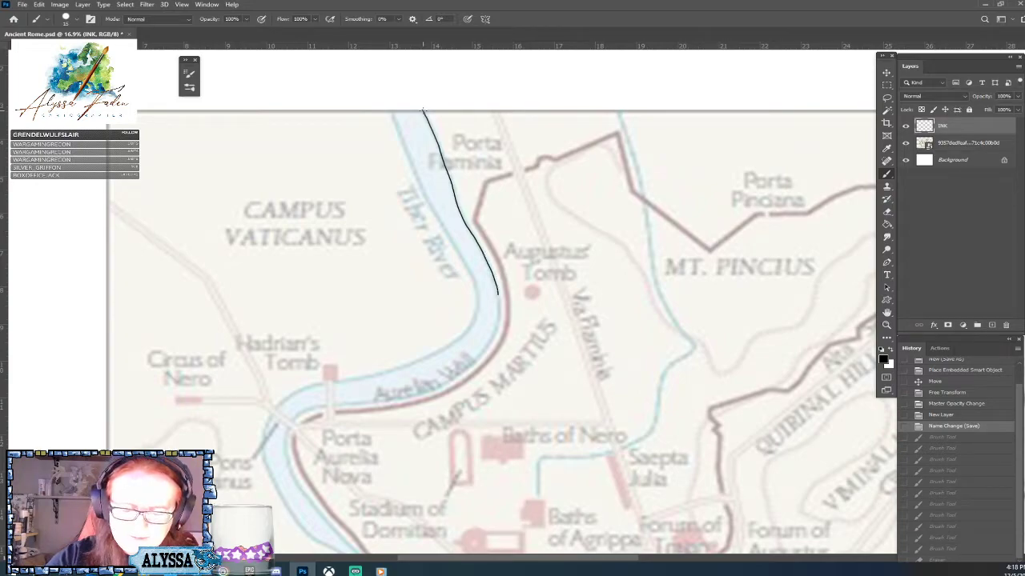
{"action": "mouse_move", "coordinate": [492, 339]}
{"action": "left_mouse_down"}
{"action": "mouse_move", "coordinate": [438, 388]}
{"action": "mouse_move", "coordinate": [334, 404]}
{"action": "left_mouse_up"}
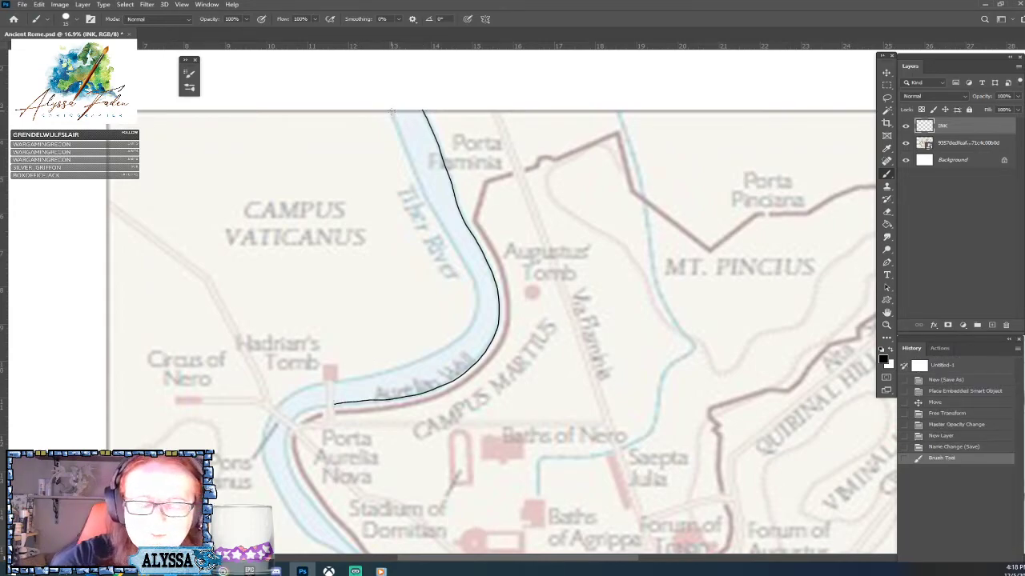
{"action": "left_click_drag", "start_coordinate": [408, 160], "coordinate": [417, 182]}
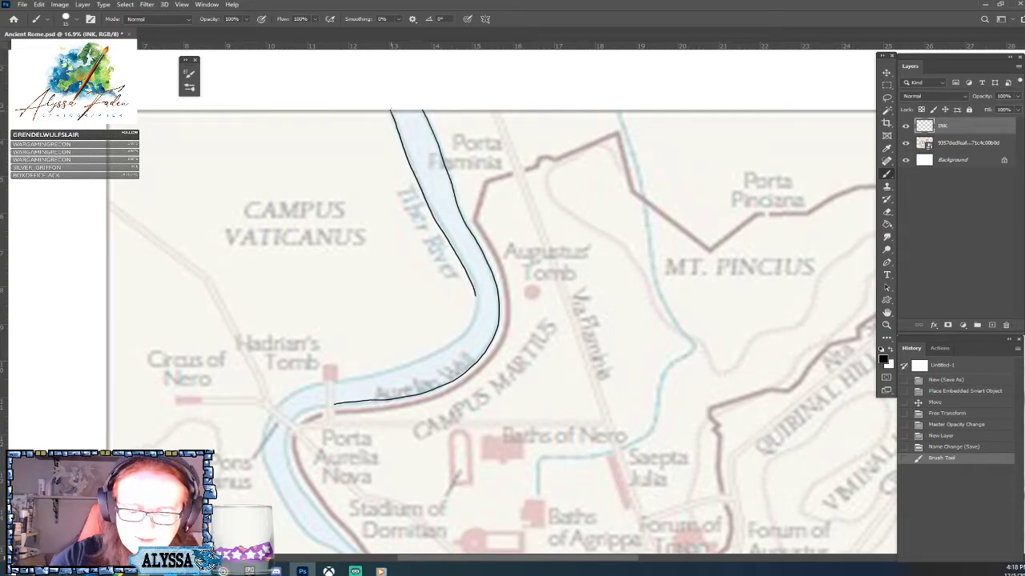
{"action": "mouse_move", "coordinate": [473, 322]}
{"action": "left_mouse_down"}
{"action": "mouse_move", "coordinate": [415, 364]}
{"action": "mouse_move", "coordinate": [340, 381]}
{"action": "left_mouse_up"}
Continue inking the Tiber's west bank from Hadrian's Tomb around the bend to the bridge at Tiber Island
{"action": "scroll", "coordinate": [338, 382], "scroll_direction": "down", "scroll_amount": 5}
{"action": "scroll", "coordinate": [337, 381], "scroll_direction": "left", "scroll_amount": 5}
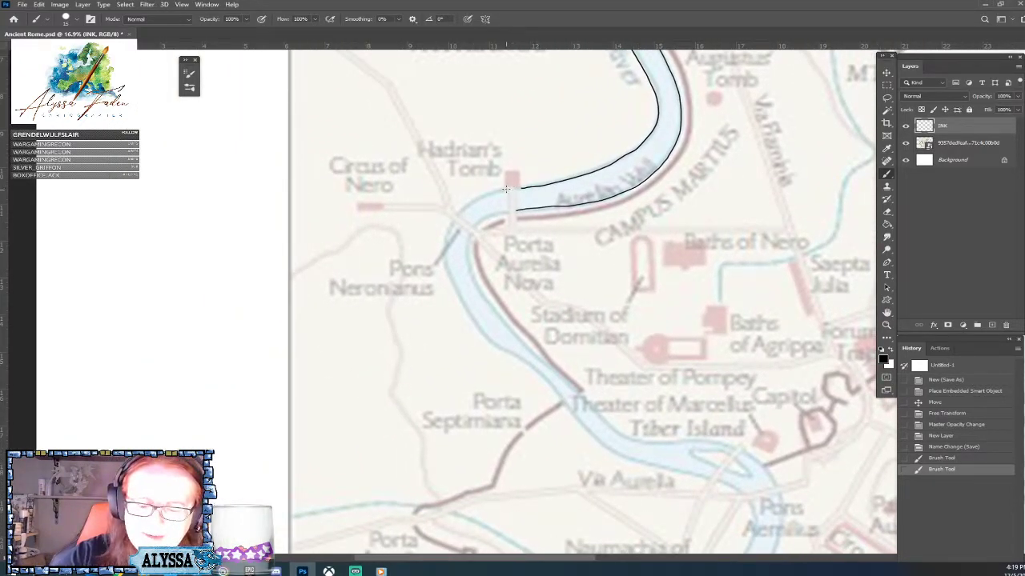
{"action": "mouse_move", "coordinate": [506, 189]}
{"action": "left_mouse_down"}
{"action": "mouse_move", "coordinate": [464, 208]}
{"action": "mouse_move", "coordinate": [444, 248]}
{"action": "mouse_move", "coordinate": [445, 277]}
{"action": "mouse_move", "coordinate": [478, 330]}
{"action": "mouse_move", "coordinate": [544, 379]}
{"action": "mouse_move", "coordinate": [610, 451]}
{"action": "mouse_move", "coordinate": [710, 479]}
{"action": "left_mouse_up"}
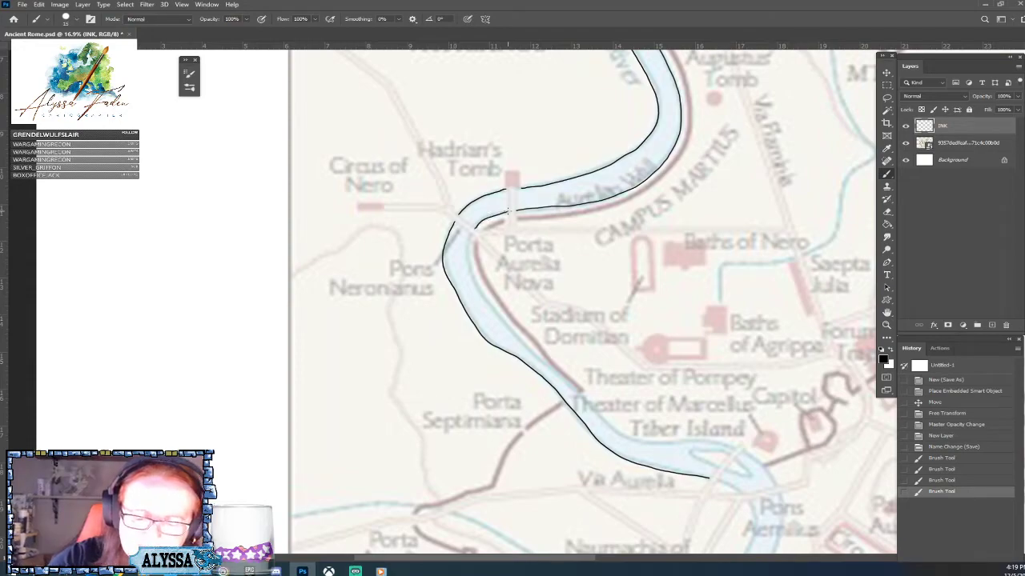
Ink the Tiber's east bank from the Hadrian's Tomb bridge past Porta Aurelia Nova to Tiber Island, leaving gaps at the bridges
{"action": "left_click_drag", "start_coordinate": [509, 212], "coordinate": [478, 224]}
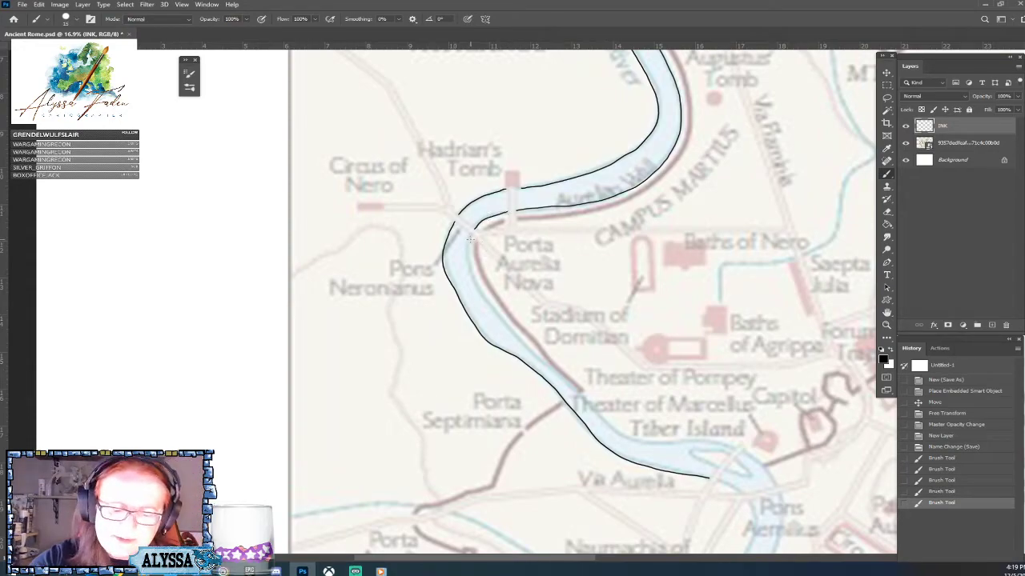
{"action": "left_click_drag", "start_coordinate": [468, 261], "coordinate": [471, 274]}
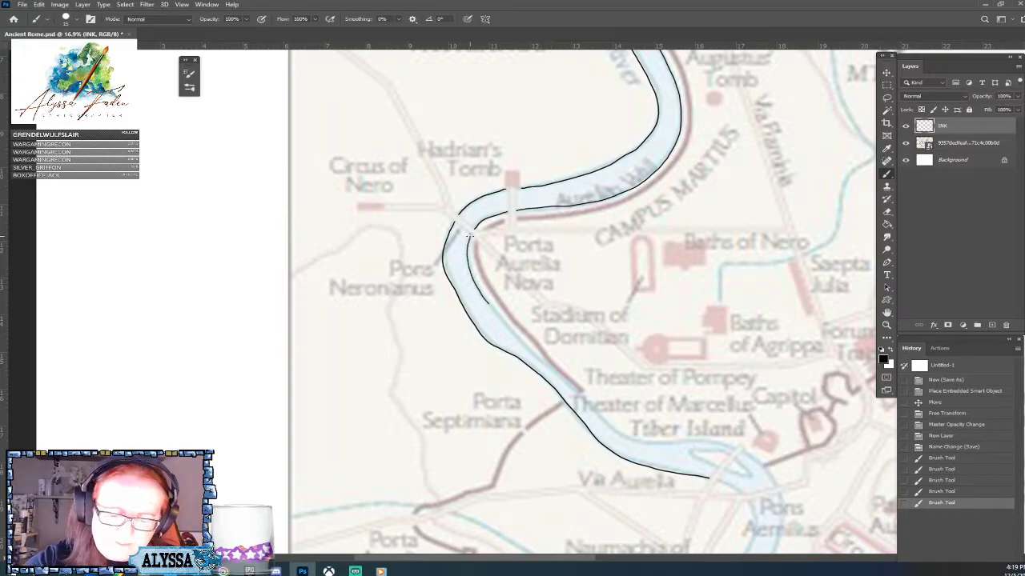
{"action": "left_click_drag", "start_coordinate": [519, 339], "coordinate": [548, 367]}
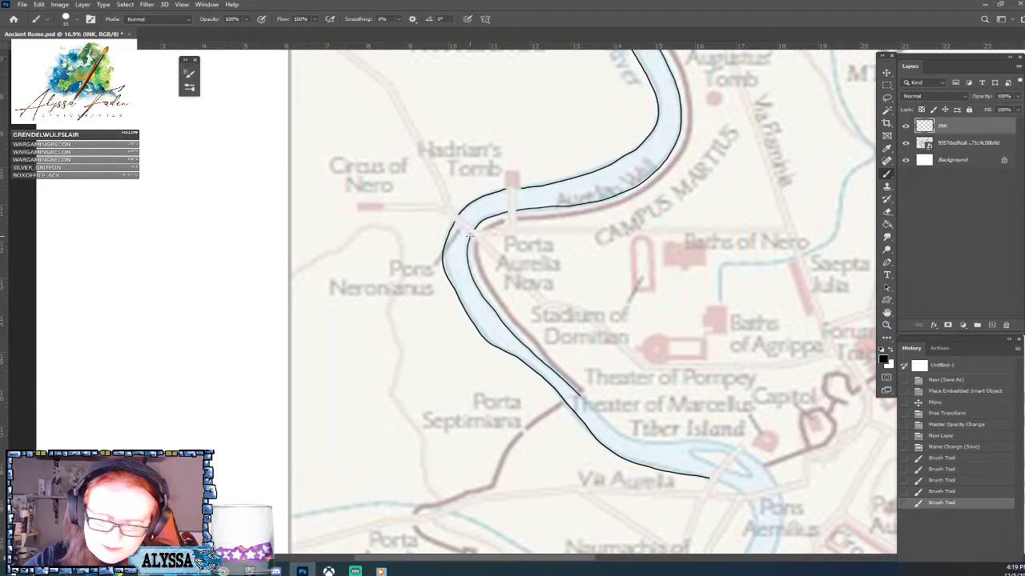
{"action": "mouse_move", "coordinate": [591, 406]}
{"action": "left_mouse_down"}
{"action": "mouse_move", "coordinate": [647, 443]}
{"action": "mouse_move", "coordinate": [736, 448]}
{"action": "left_mouse_up"}
Try a short east bank stroke just past the Tiber Island bridge and undo it
{"action": "scroll", "coordinate": [726, 449], "scroll_direction": "down", "scroll_amount": 3}
{"action": "scroll", "coordinate": [726, 449], "scroll_direction": "right", "scroll_amount": 6}
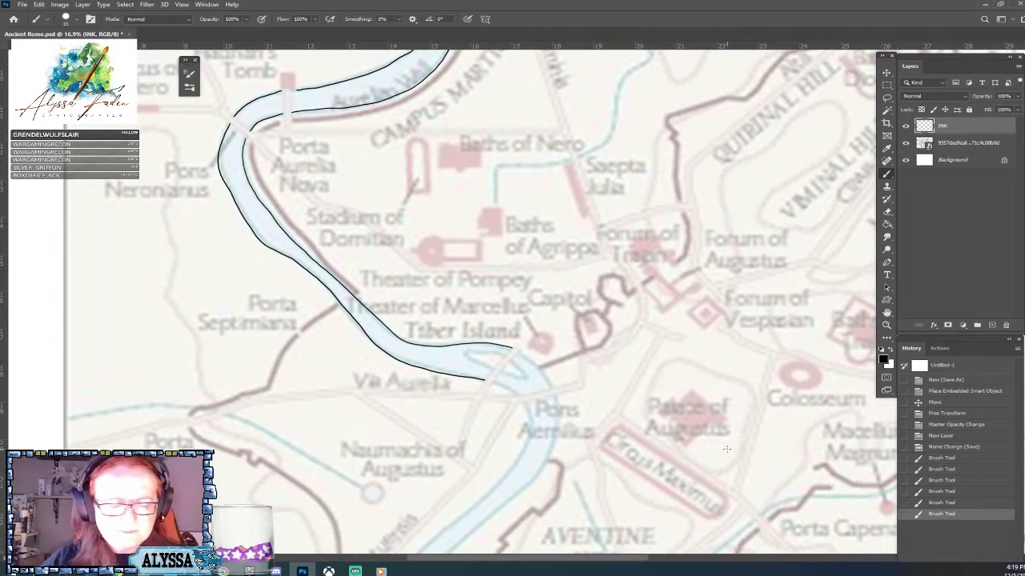
{"action": "scroll", "coordinate": [726, 449], "scroll_direction": "down", "scroll_amount": 5}
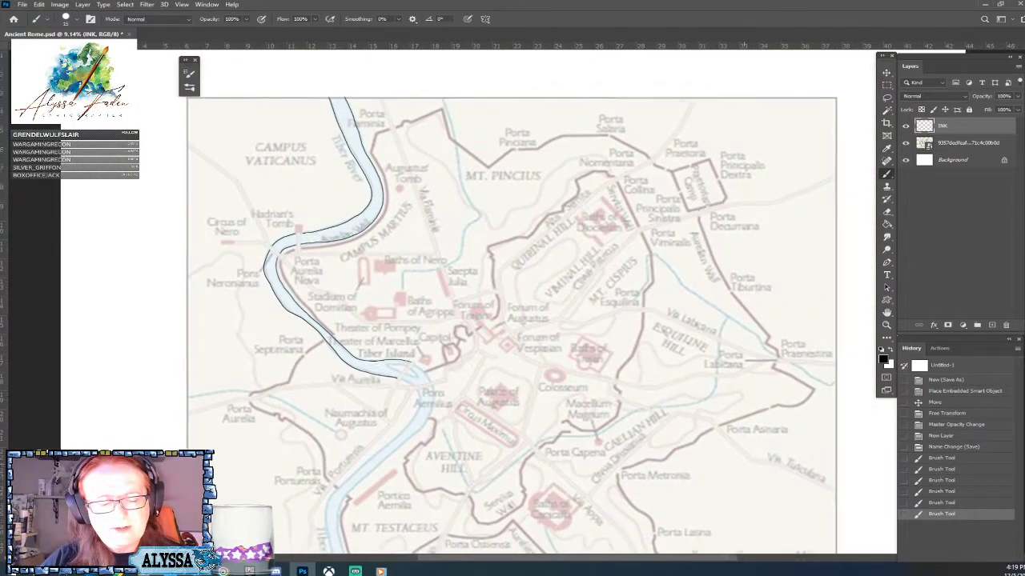
{"action": "scroll", "coordinate": [489, 323], "scroll_direction": "down", "scroll_amount": 1}
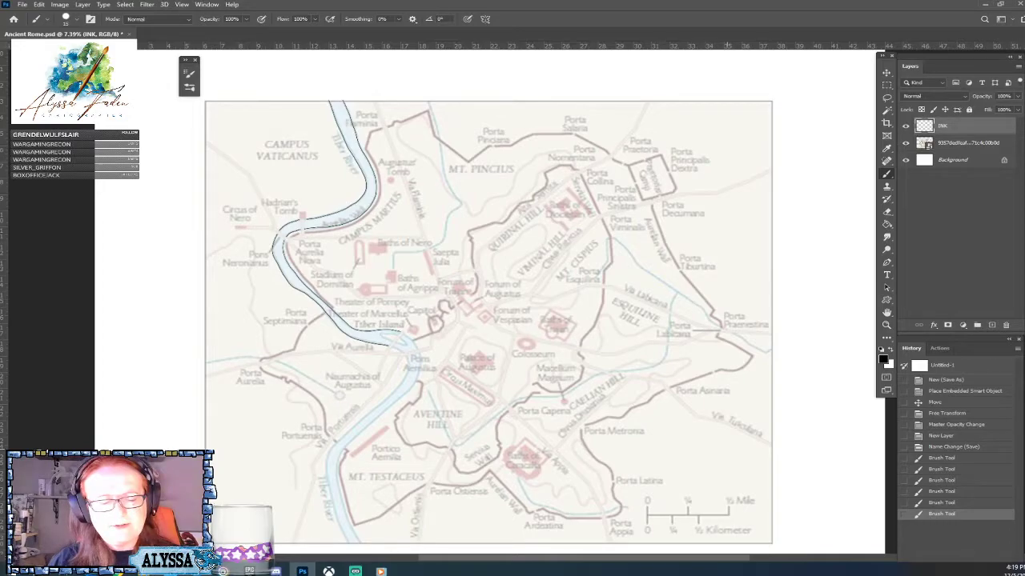
{"action": "scroll", "coordinate": [304, 416], "scroll_direction": "up", "scroll_amount": 5}
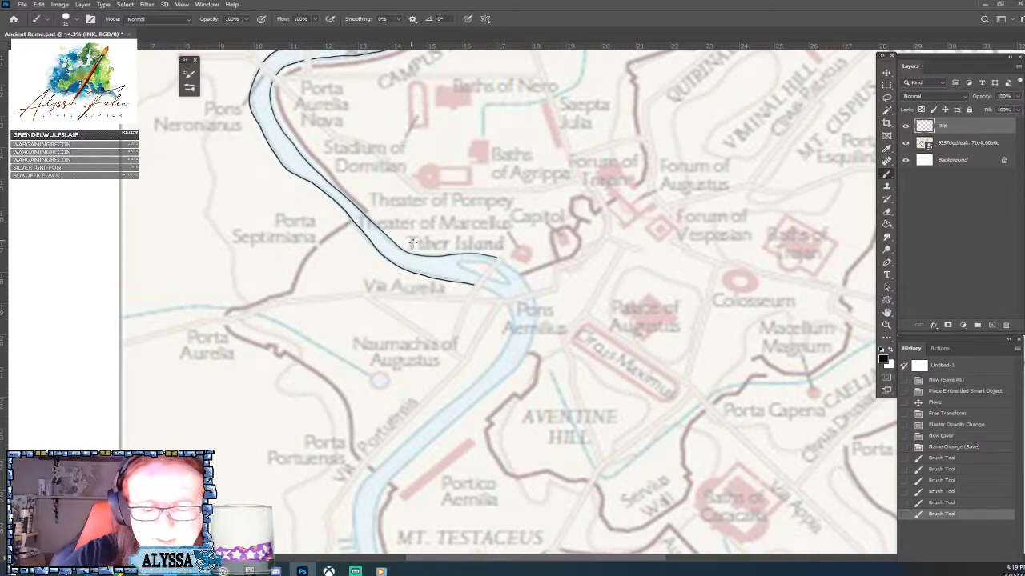
{"action": "scroll", "coordinate": [419, 259], "scroll_direction": "up", "scroll_amount": 3}
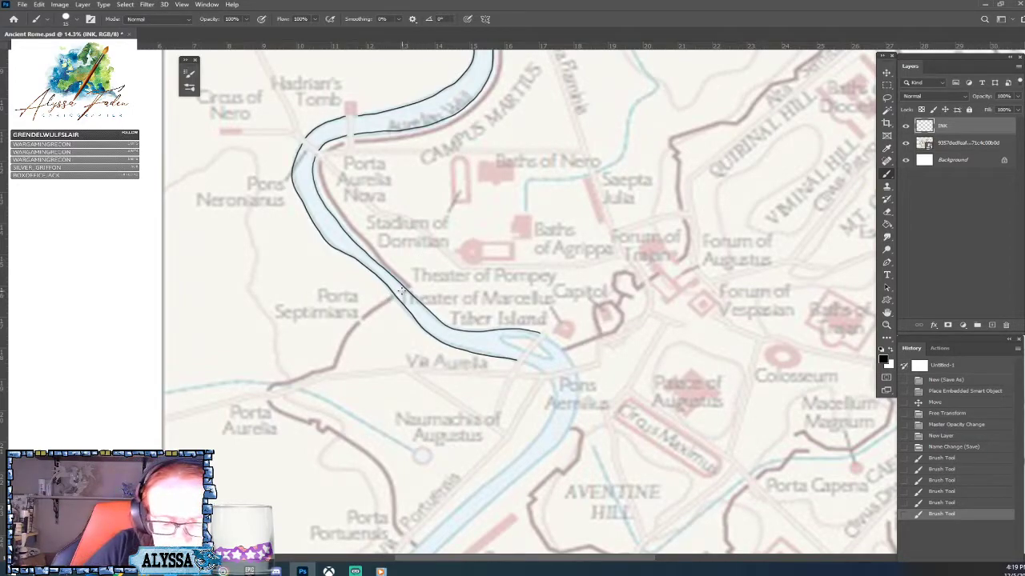
{"action": "scroll", "coordinate": [394, 296], "scroll_direction": "down", "scroll_amount": 3}
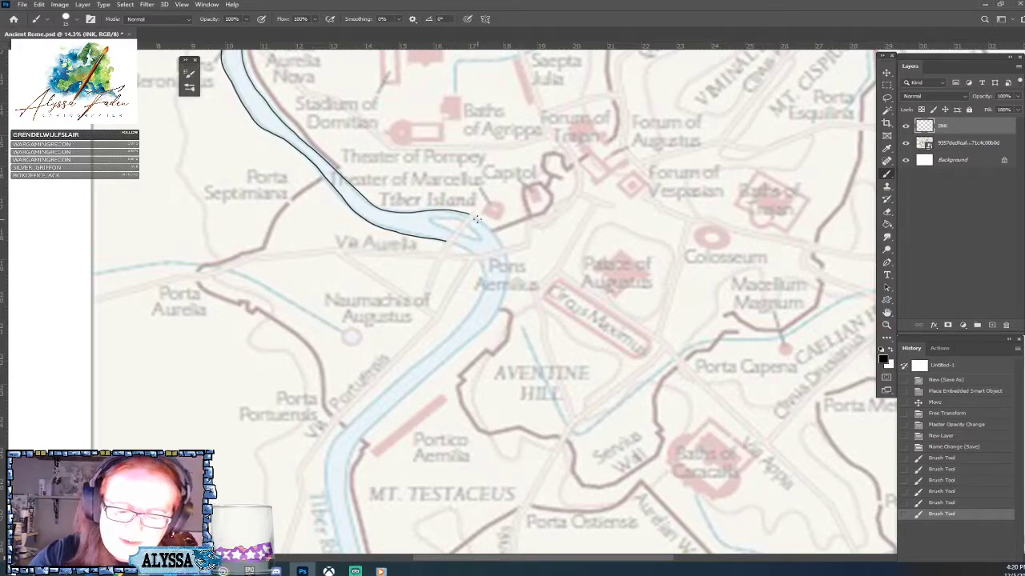
{"action": "left_click_drag", "start_coordinate": [472, 215], "coordinate": [480, 224]}
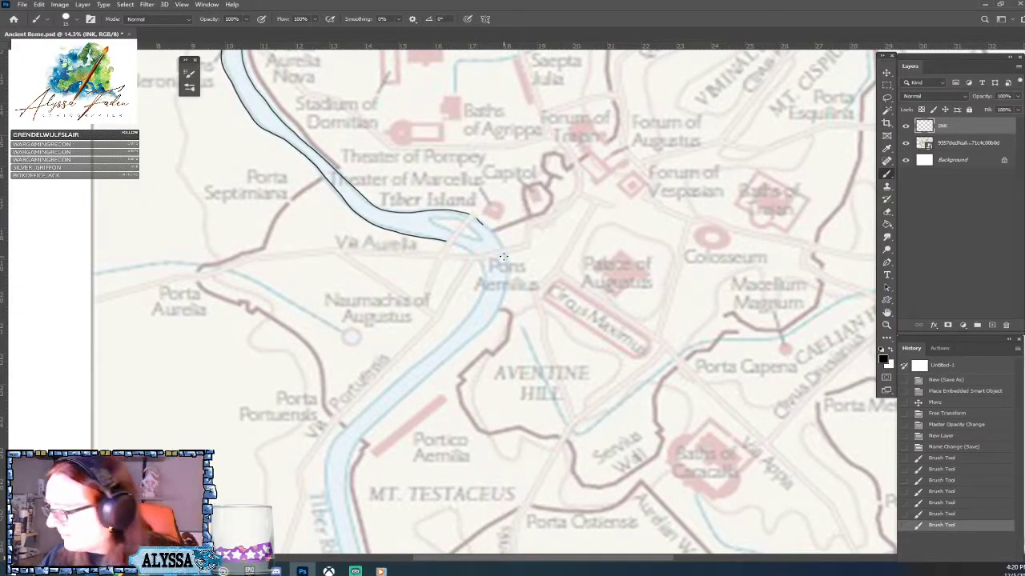
{"action": "key", "text": "ctrl+z"}
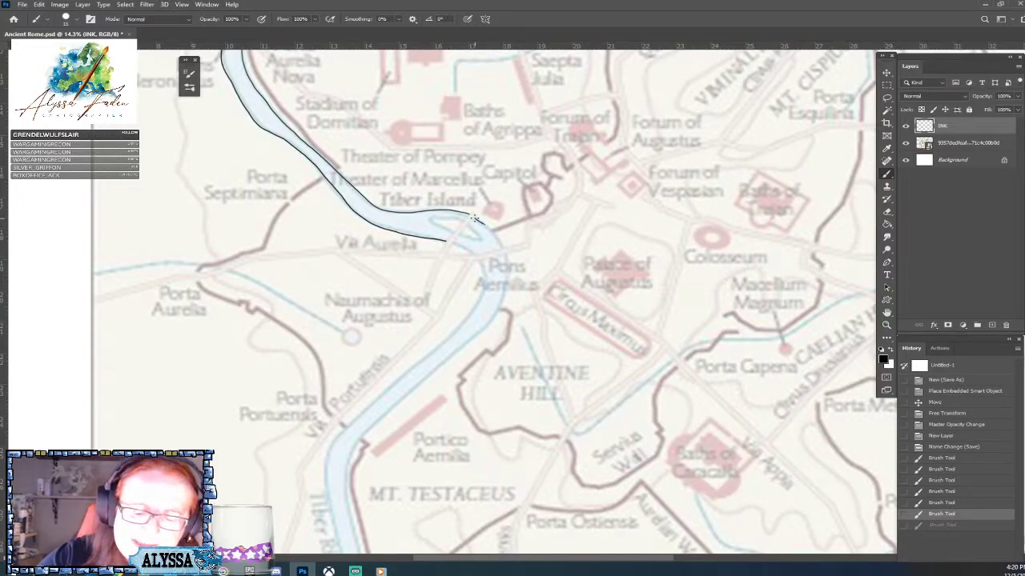
Ink both banks between the Tiber Island bridge and Pons Aemilius, and continue the east bank down to Mt. Testaceus
{"action": "mouse_move", "coordinate": [473, 217]}
{"action": "left_mouse_down"}
{"action": "mouse_move", "coordinate": [472, 249]}
{"action": "mouse_move", "coordinate": [453, 244]}
{"action": "mouse_move", "coordinate": [475, 256]}
{"action": "left_mouse_up"}
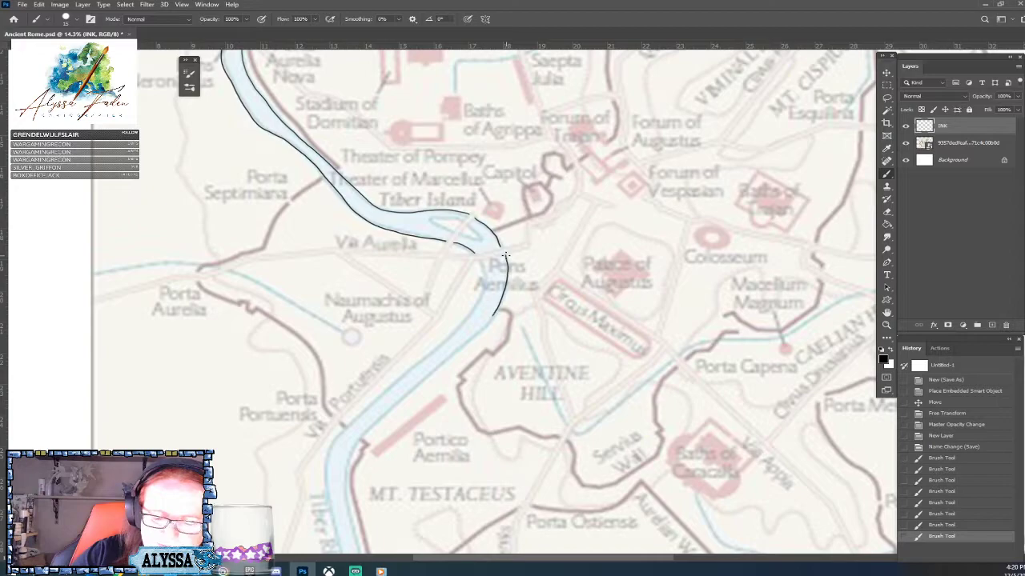
{"action": "mouse_move", "coordinate": [460, 346]}
{"action": "left_mouse_down"}
{"action": "mouse_move", "coordinate": [353, 452]}
{"action": "mouse_move", "coordinate": [353, 546]}
{"action": "left_mouse_up"}
{"action": "scroll", "coordinate": [353, 545], "scroll_direction": "down", "scroll_amount": 4}
{"action": "scroll", "coordinate": [352, 545], "scroll_direction": "left", "scroll_amount": 3}
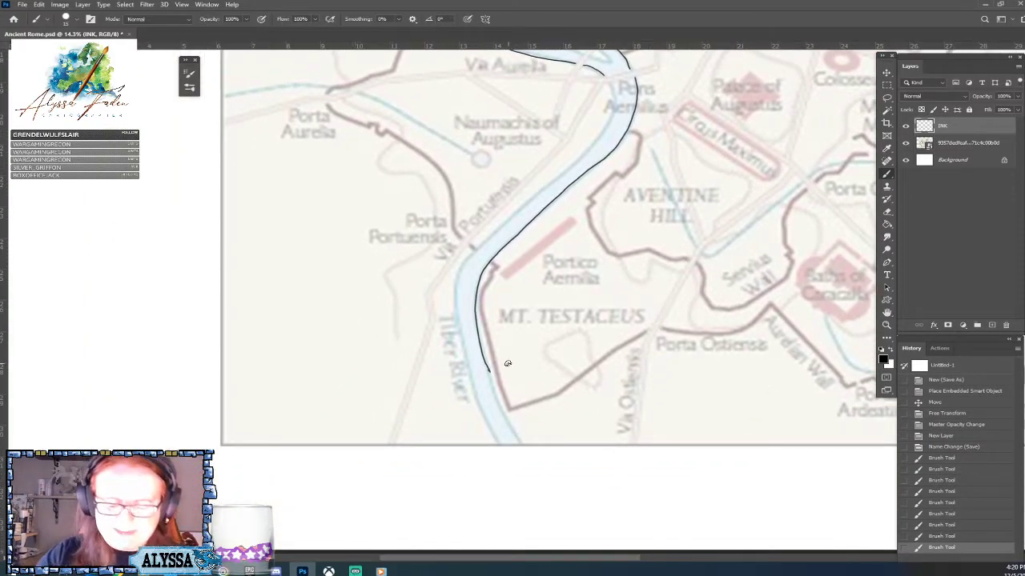
Erase the stray end of the east bank line beside Mt. Testaceus and redraw it down to the map's lower edge
{"action": "key", "text": "e"}
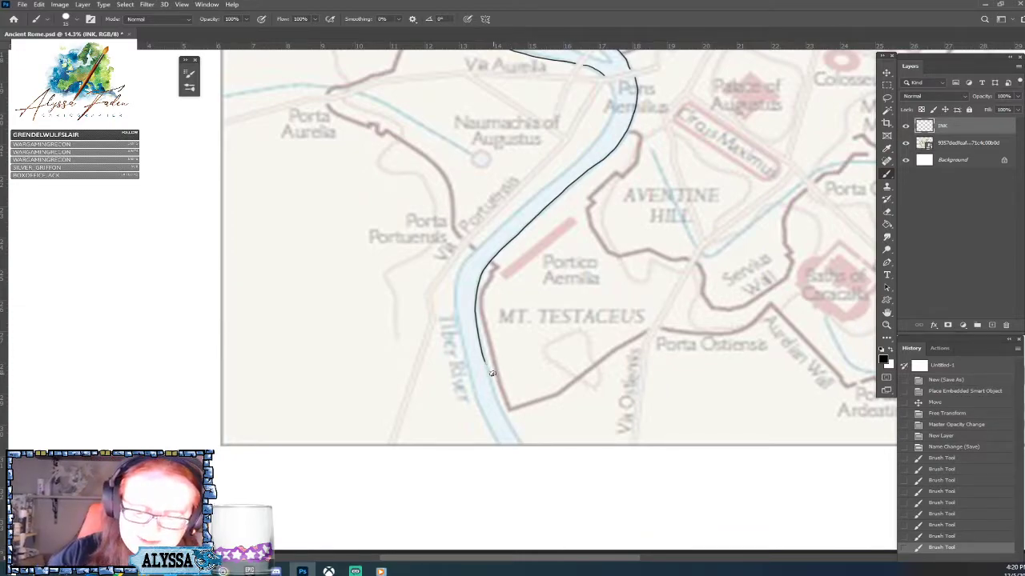
{"action": "left_click_drag", "start_coordinate": [491, 373], "coordinate": [489, 407]}
{"action": "key", "text": "b"}
{"action": "left_click_drag", "start_coordinate": [485, 360], "coordinate": [486, 370]}
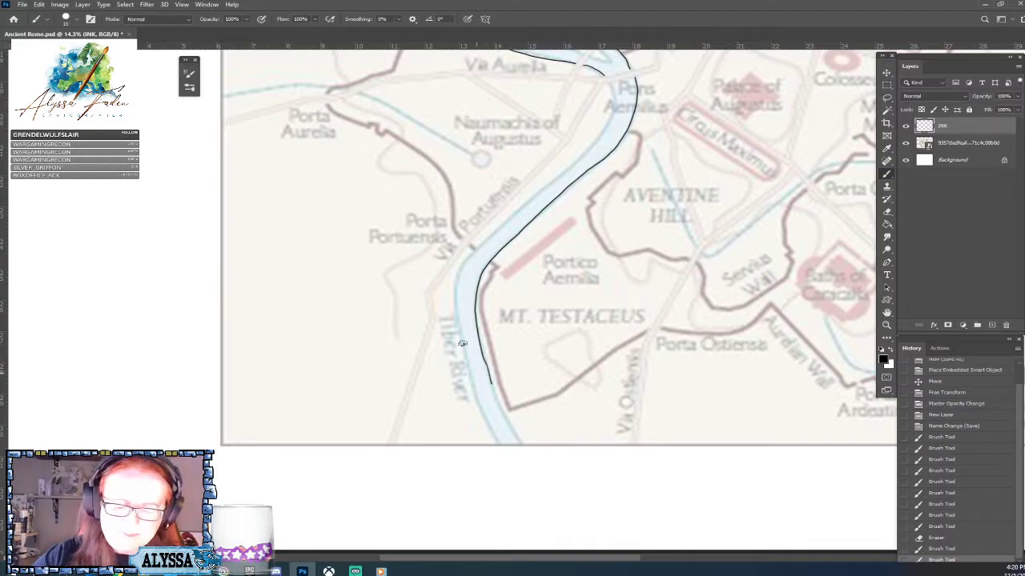
{"action": "key", "text": "ctrl+z"}
{"action": "left_click_drag", "start_coordinate": [489, 366], "coordinate": [483, 362]}
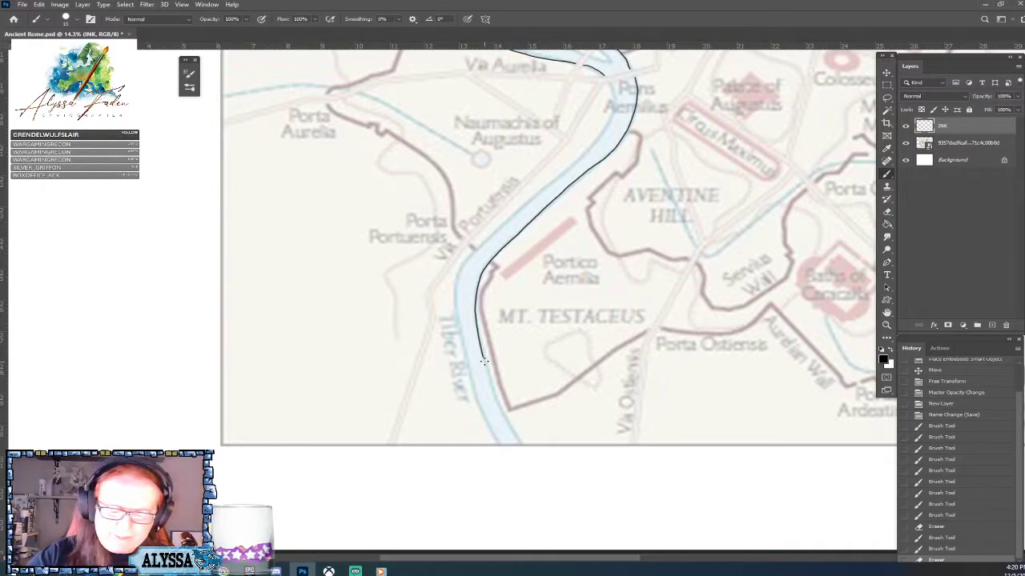
{"action": "left_click_drag", "start_coordinate": [484, 361], "coordinate": [522, 445]}
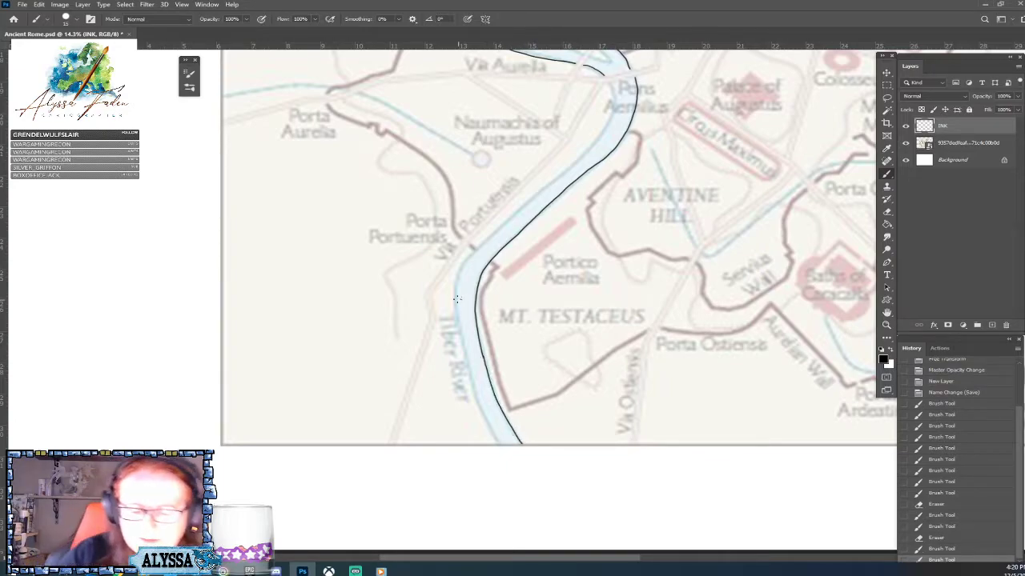
Ink the Tiber's west bank from Pons Aemilius down to the map's lower edge and save the document
{"action": "left_click_drag", "start_coordinate": [458, 329], "coordinate": [496, 442]}
{"action": "left_click_drag", "start_coordinate": [429, 338], "coordinate": [491, 444]}
{"action": "key", "text": "ctrl+minus"}
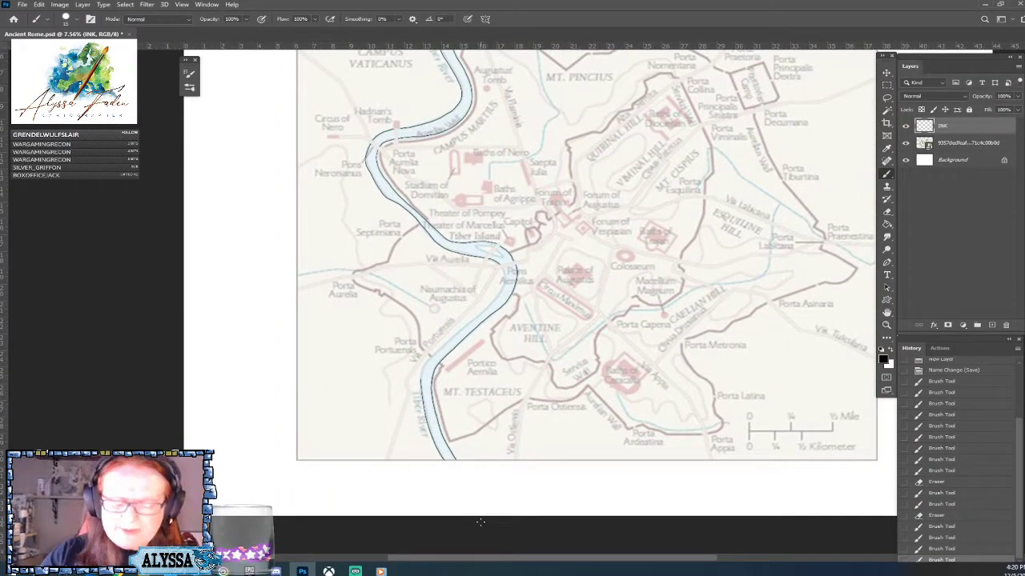
{"action": "key", "text": "ctrl+0"}
{"action": "scroll", "coordinate": [368, 336], "scroll_direction": "up", "scroll_amount": 3}
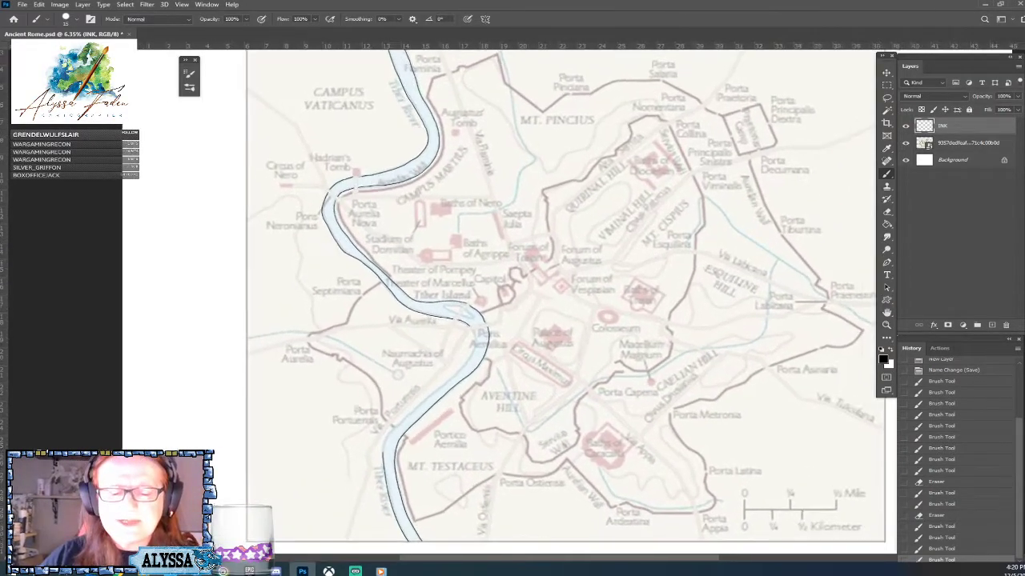
{"action": "scroll", "coordinate": [512, 304], "scroll_direction": "up", "scroll_amount": 3}
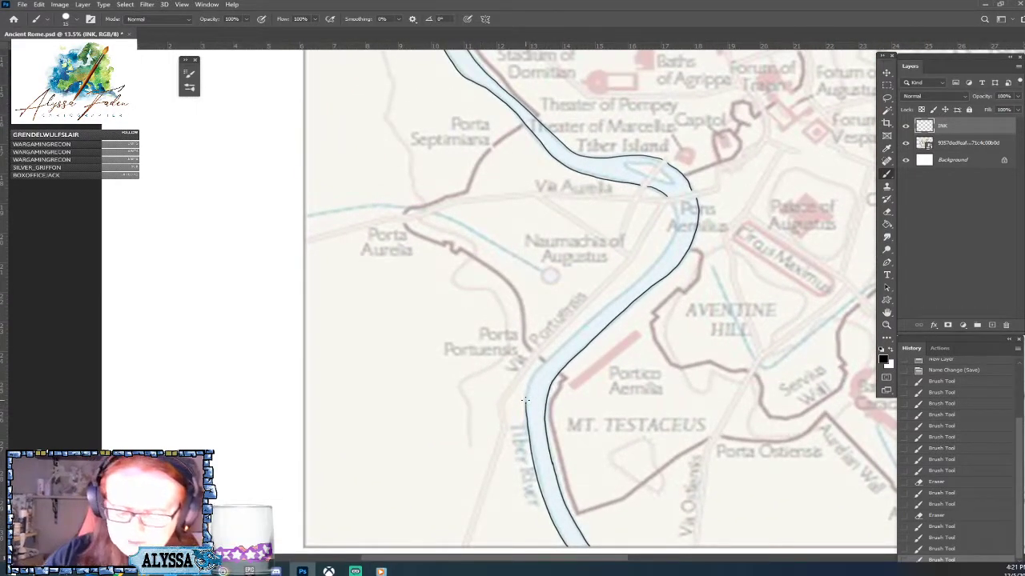
{"action": "left_click", "coordinate": [526, 402]}
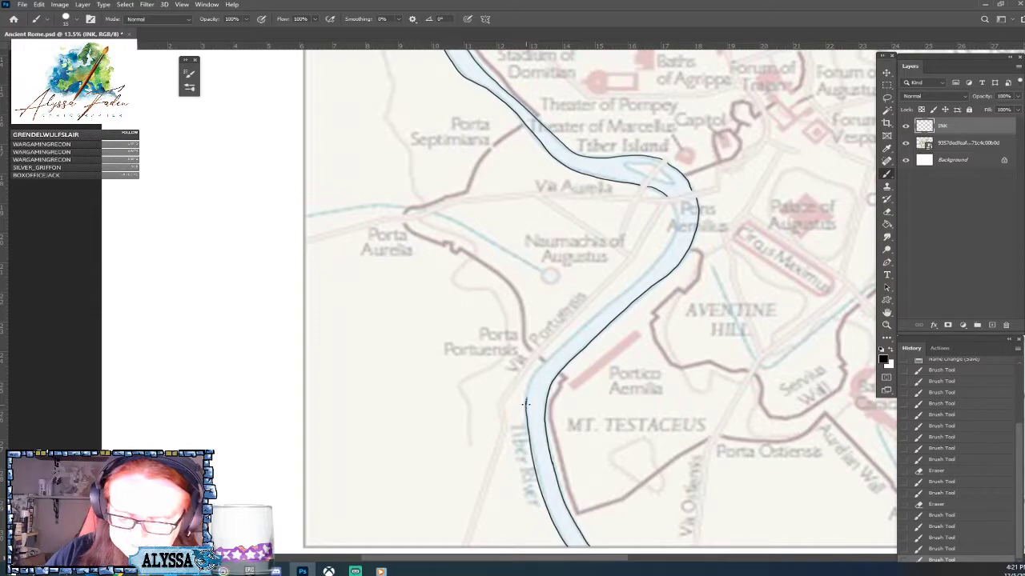
{"action": "scroll", "coordinate": [526, 402], "scroll_direction": "down", "scroll_amount": 5}
{"action": "scroll", "coordinate": [320, 241], "scroll_direction": "up", "scroll_amount": 2}
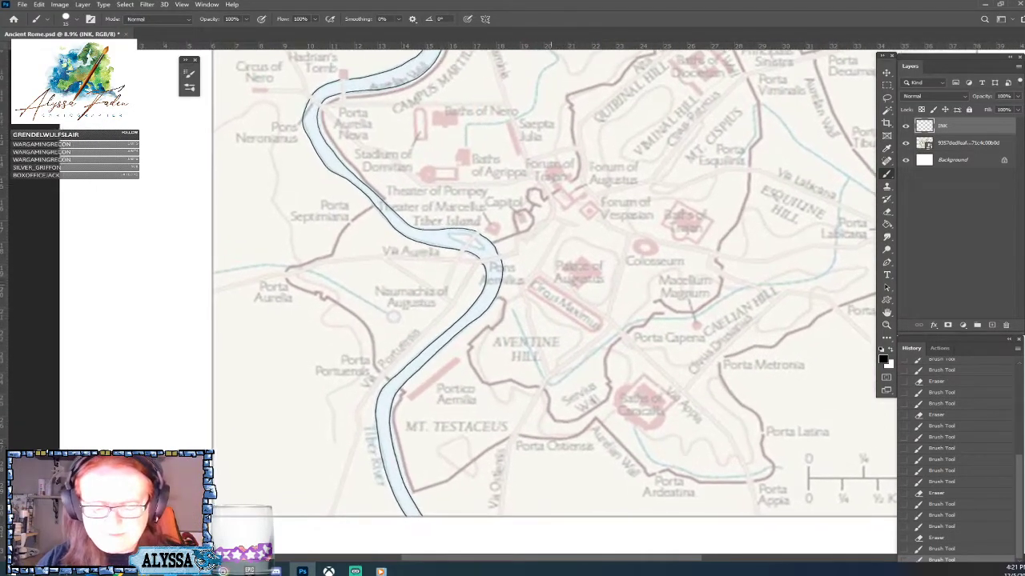
{"action": "scroll", "coordinate": [544, 280], "scroll_direction": "up", "scroll_amount": 2}
{"action": "key", "text": "ctrl+s"}
{"action": "scroll", "coordinate": [472, 280], "scroll_direction": "up", "scroll_amount": 1}
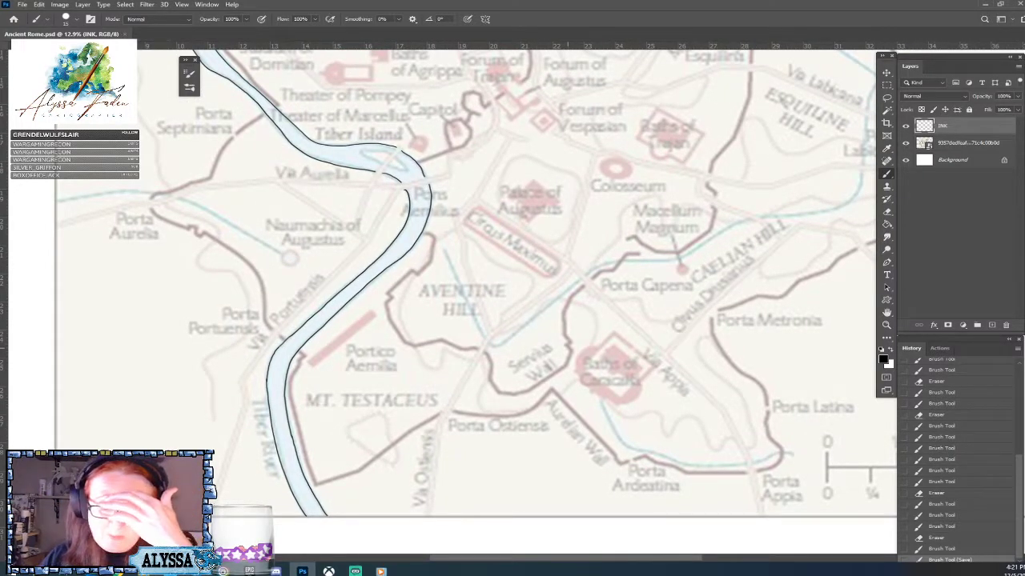
Add a new layer above INK and name it WALL
{"action": "scroll", "coordinate": [480, 280], "scroll_direction": "up", "scroll_amount": 1}
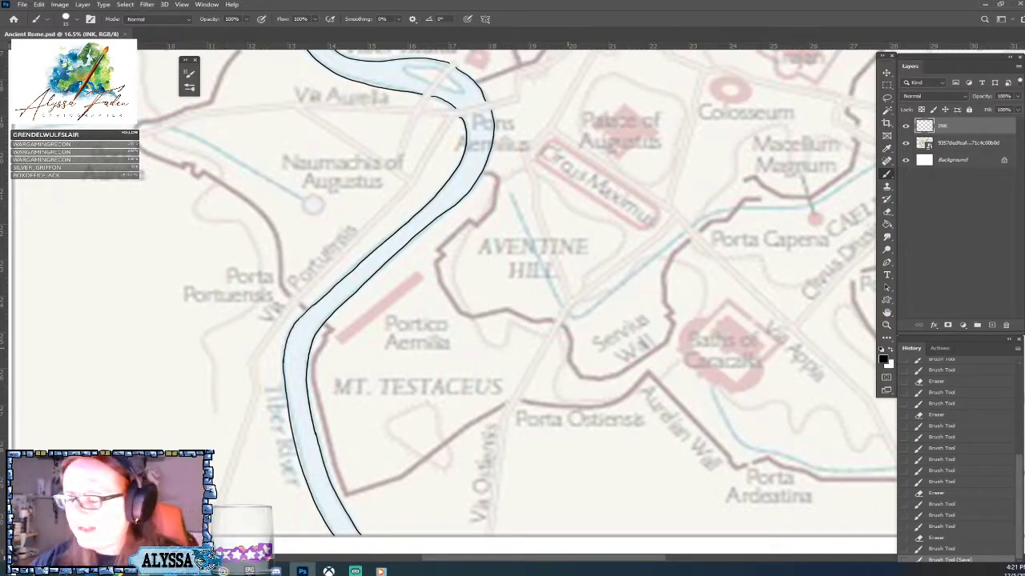
{"action": "left_click", "coordinate": [990, 325]}
{"action": "double_click", "coordinate": [946, 126]}
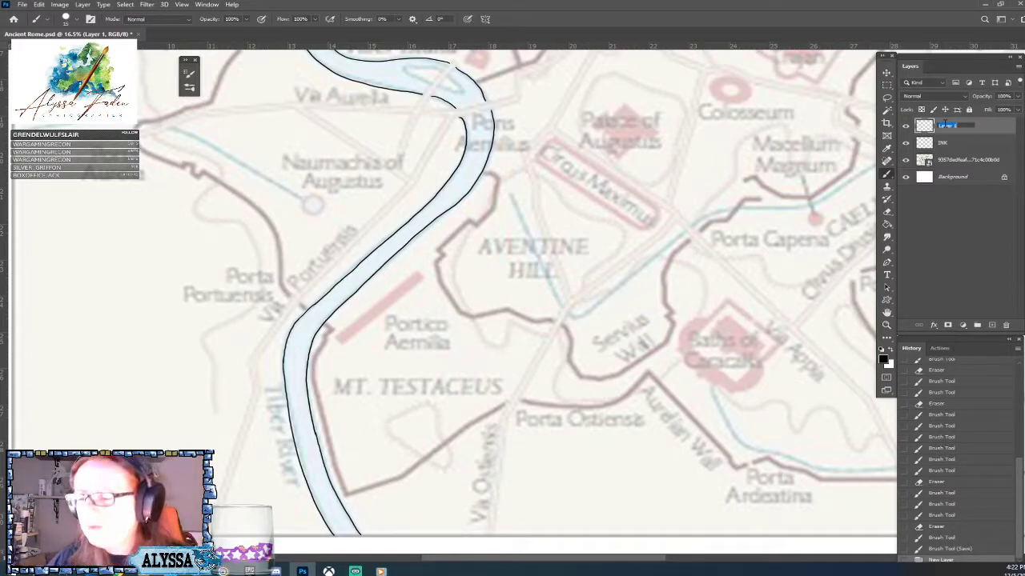
{"action": "type", "text": "WALL"}
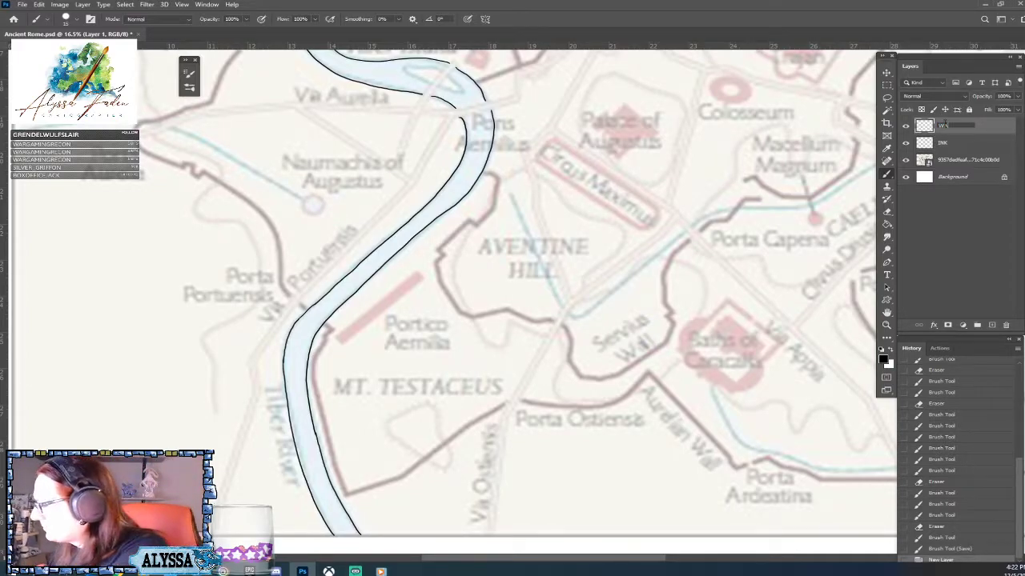
{"action": "key", "text": "Return"}
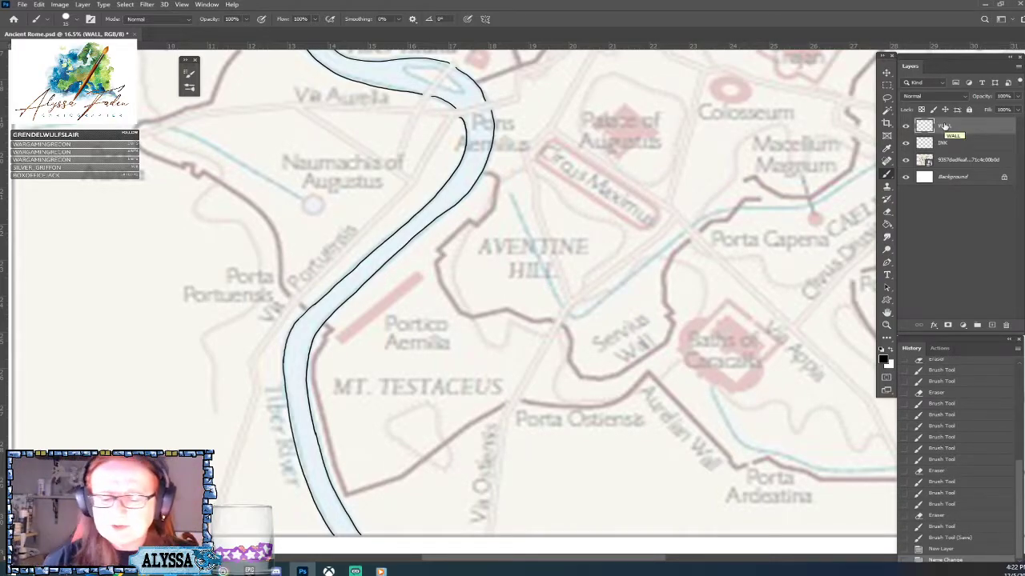
Switch the brush preset to Hard Round for drawing the city wall
{"action": "key", "text": "ctrl+0"}
{"action": "key", "text": "ctrl+plus"}
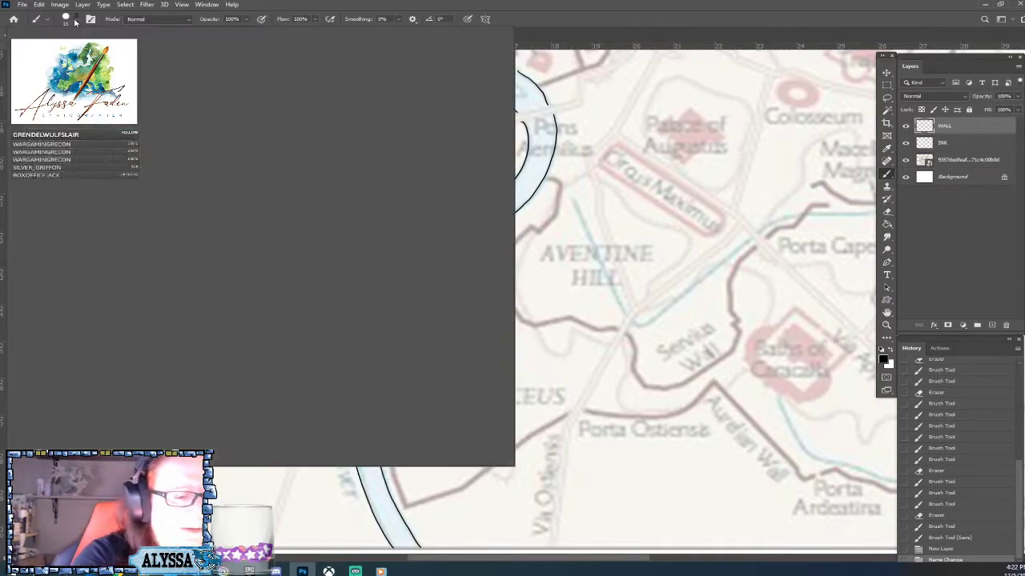
{"action": "left_click", "coordinate": [75, 20]}
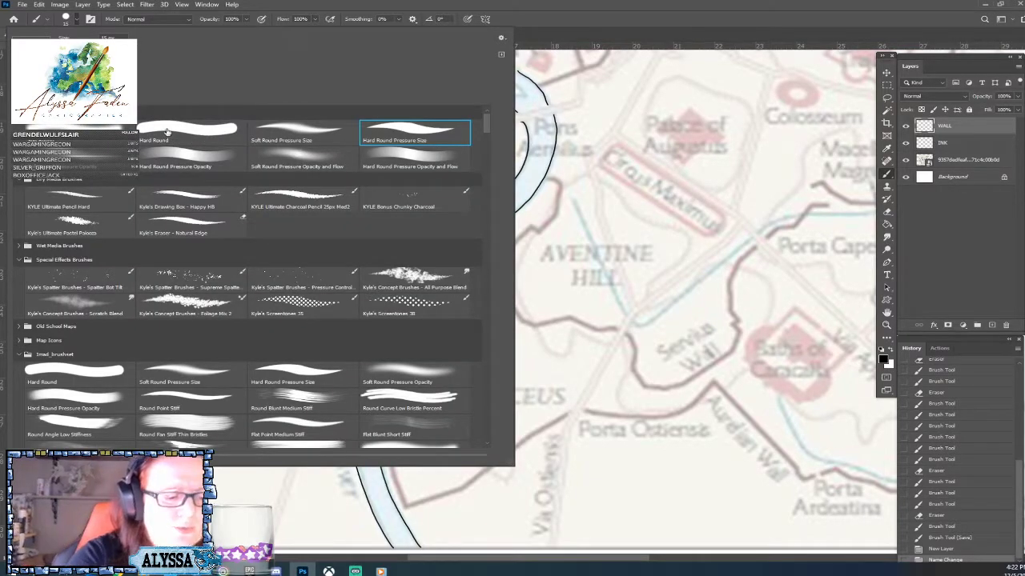
{"action": "left_click", "coordinate": [192, 137]}
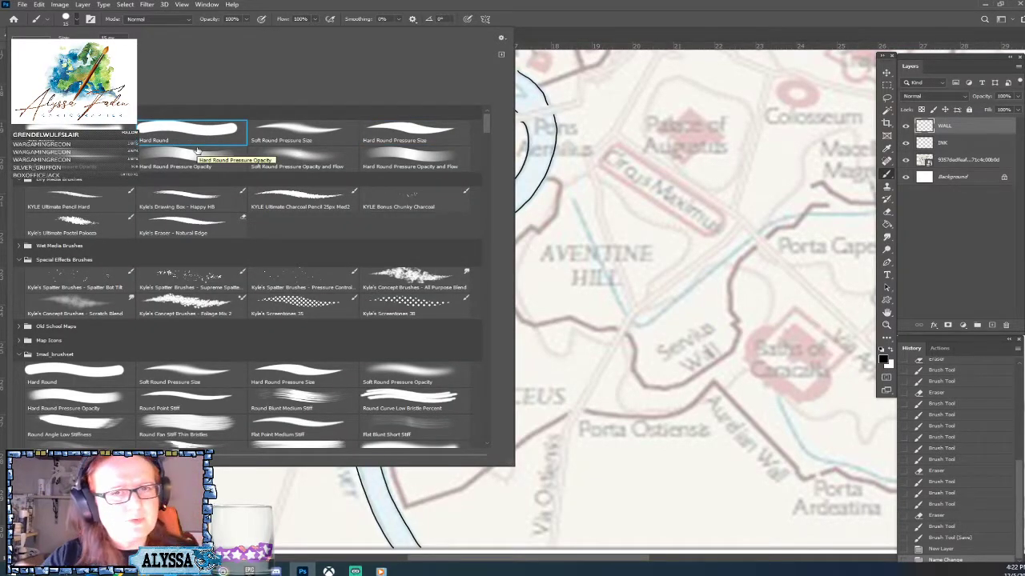
{"action": "key", "text": "Return"}
Try a straight wall stroke between Porta Portuensis and the Tiber's west bank and undo it
{"action": "scroll", "coordinate": [205, 114], "scroll_direction": "up", "scroll_amount": 3}
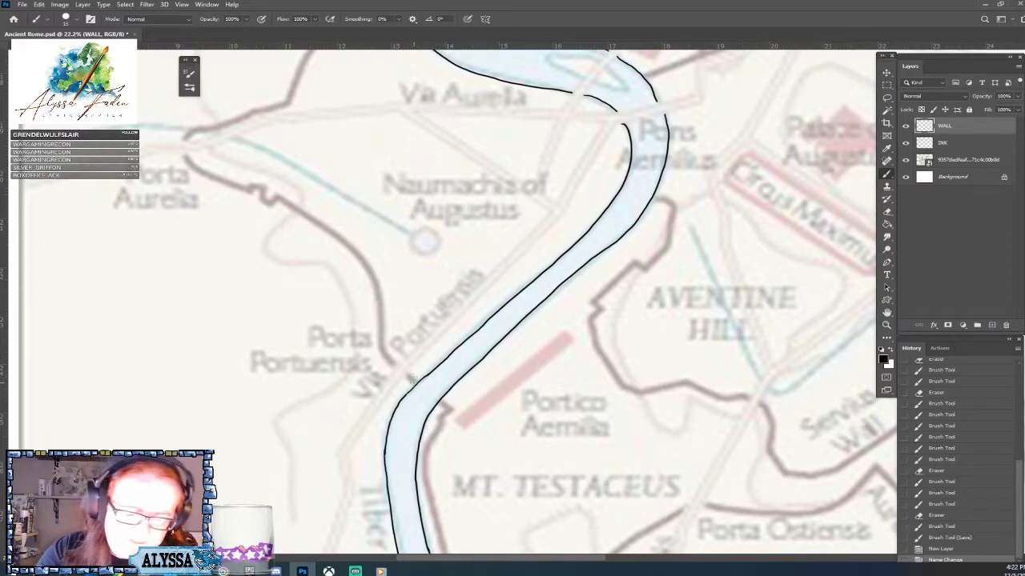
{"action": "left_click_drag", "start_coordinate": [381, 351], "coordinate": [413, 383]}
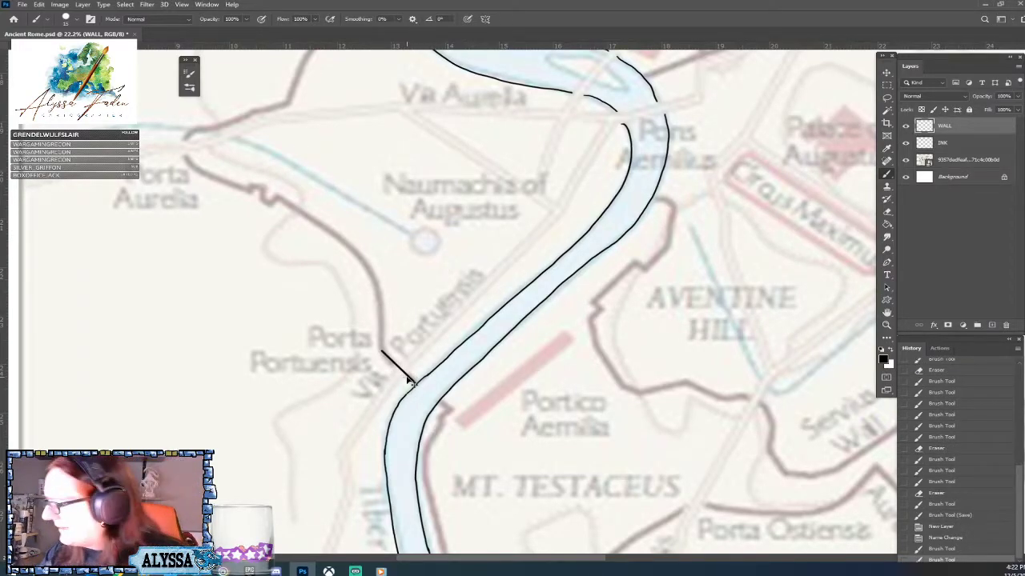
{"action": "left_click", "coordinate": [943, 537]}
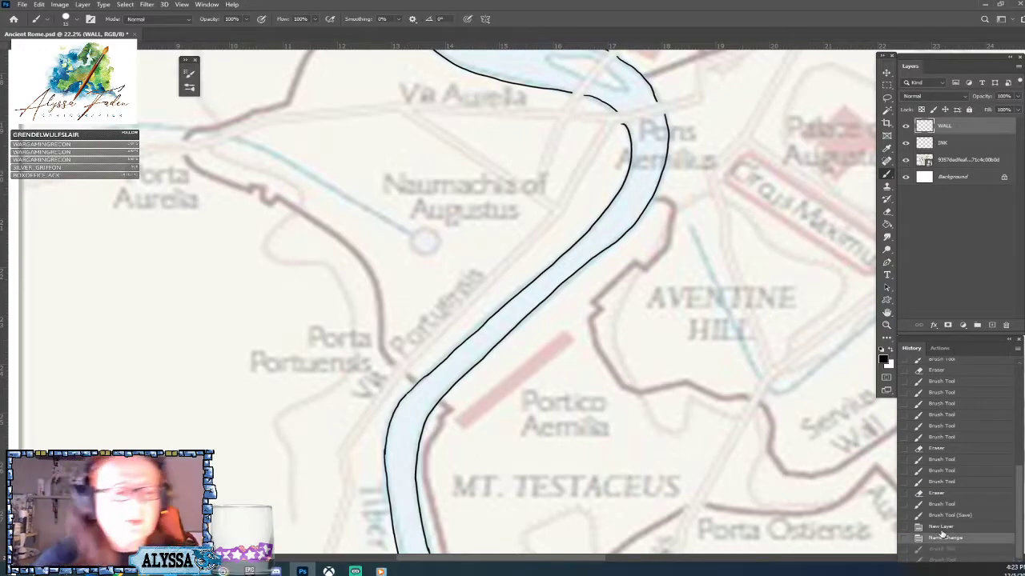
Set the brush size to 20 px and draw a straight wall segment from the Tiber's west bank to Porta Portuensis
{"action": "left_click", "coordinate": [70, 19]}
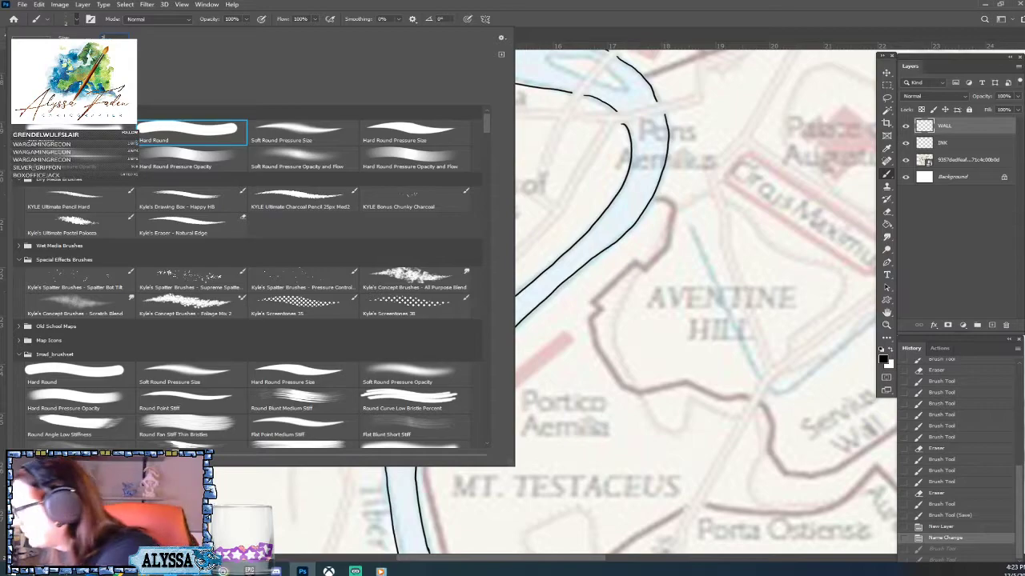
{"action": "key", "text": "Escape"}
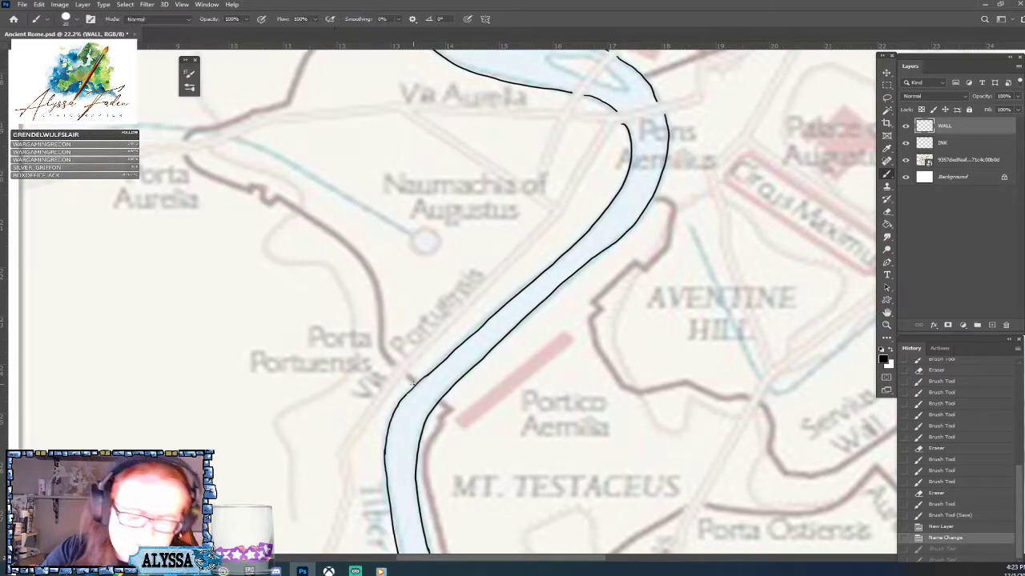
{"action": "left_click", "coordinate": [407, 380]}
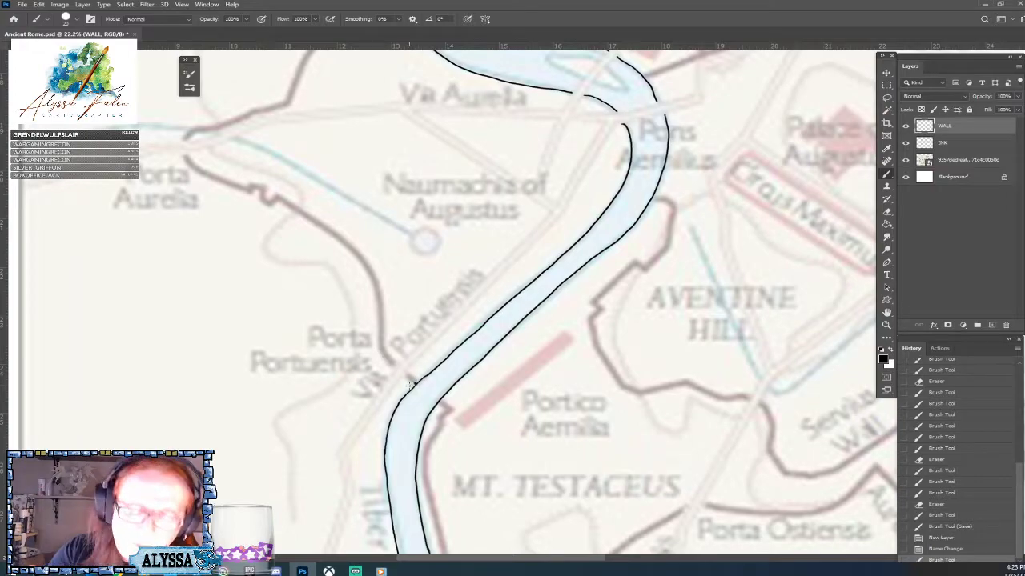
{"action": "left_click", "coordinate": [379, 350], "text": "shift"}
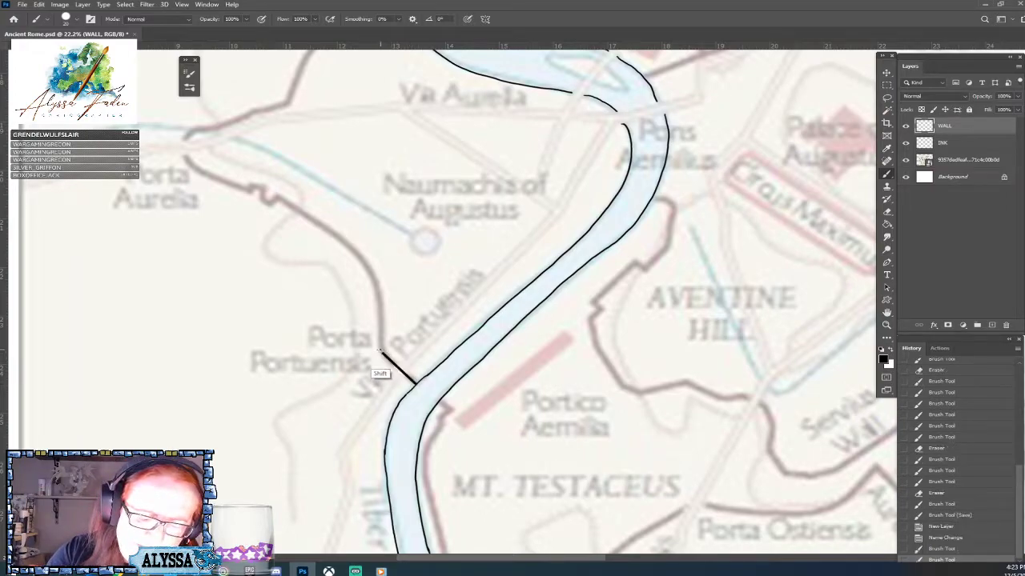
Trace the western city wall in straight segments from Porta Portuensis around Porta Aurelia and past Porta Septimiana to the river
{"action": "left_click", "coordinate": [378, 305], "text": "shift"}
{"action": "left_click", "coordinate": [375, 290], "text": "shift"}
{"action": "left_click", "coordinate": [370, 274], "text": "shift"}
{"action": "left_click", "coordinate": [358, 257], "text": "shift"}
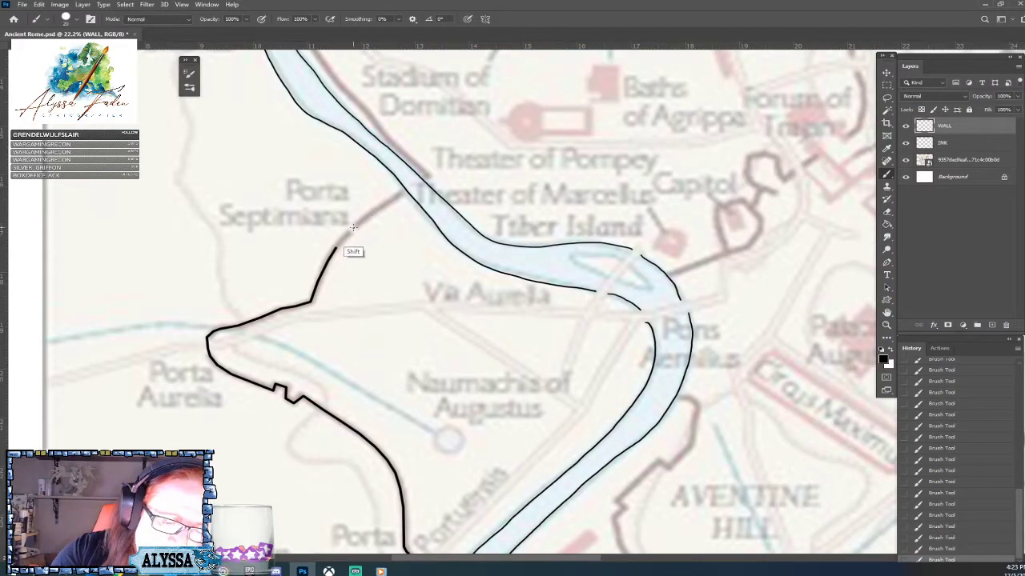
{"action": "left_click", "coordinate": [359, 224], "text": "shift"}
{"action": "left_click", "coordinate": [404, 190], "text": "shift"}
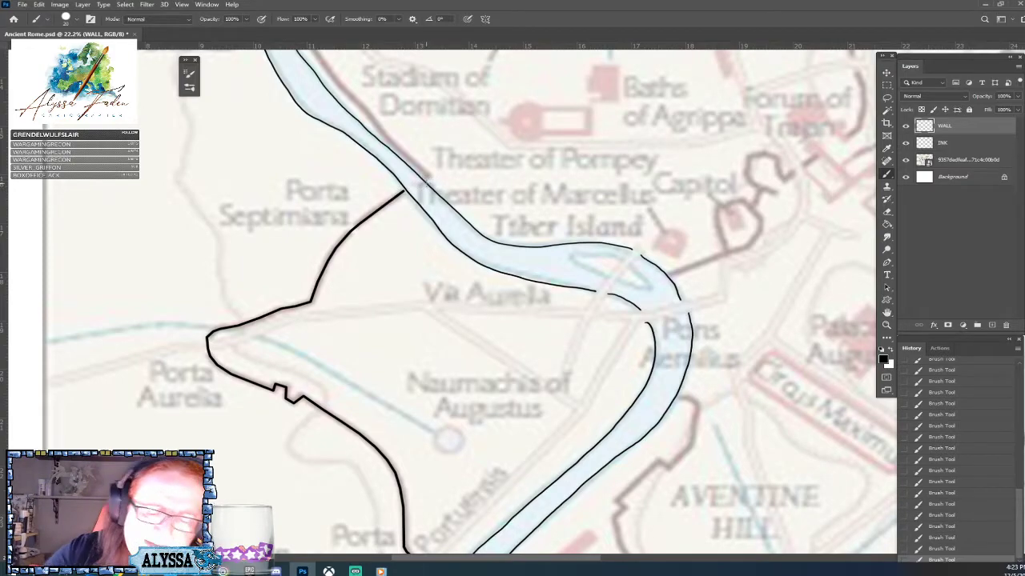
{"action": "scroll", "coordinate": [620, 176], "scroll_direction": "down", "scroll_amount": 5}
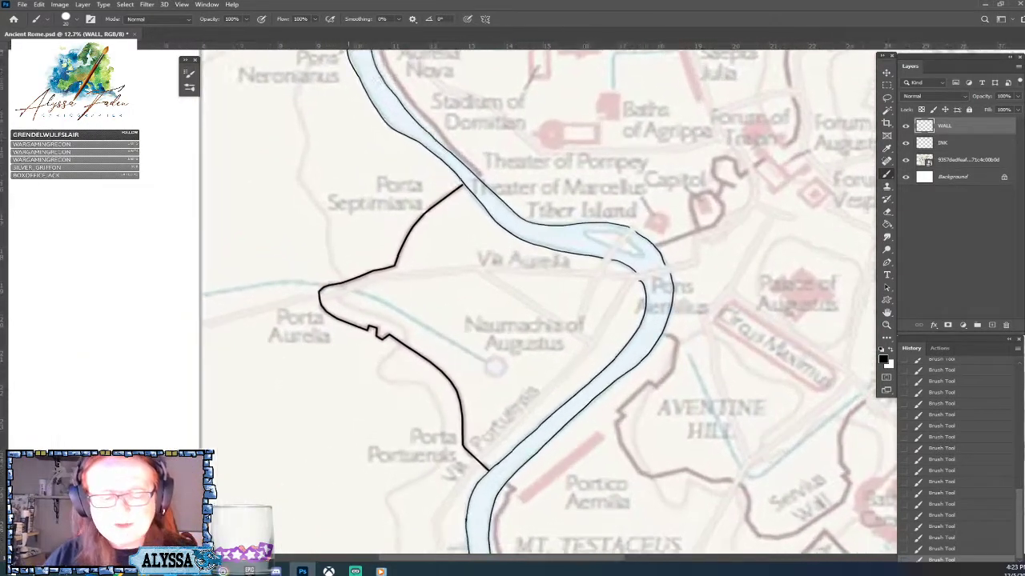
{"action": "scroll", "coordinate": [359, 305], "scroll_direction": "up", "scroll_amount": 2}
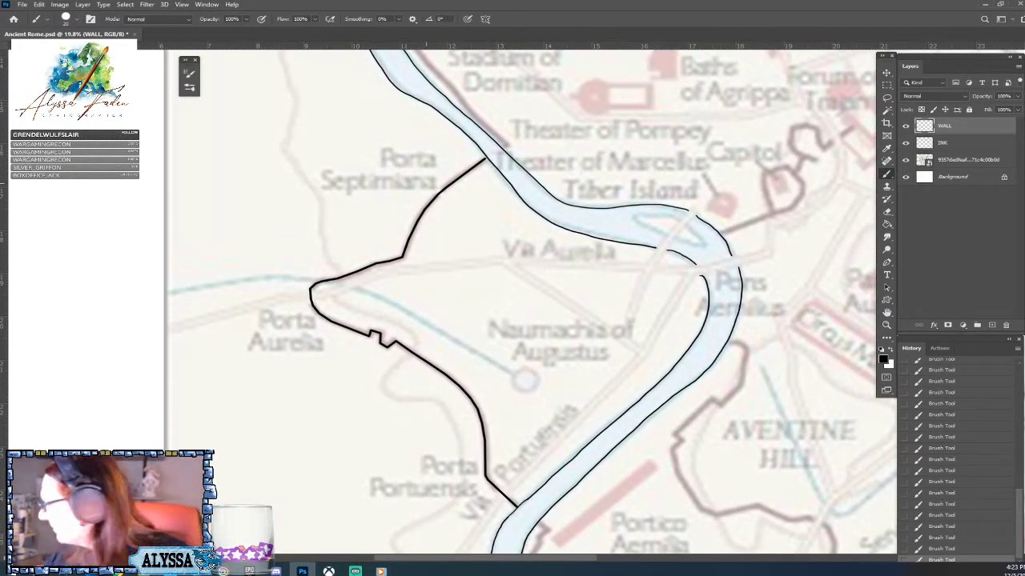
Duplicate the WALL layer, place the copy beneath the original, and toggle the original's visibility to check it
{"action": "left_click", "coordinate": [887, 72]}
{"action": "key", "text": "ctrl+j"}
{"action": "key", "text": "ctrl+bracketleft"}
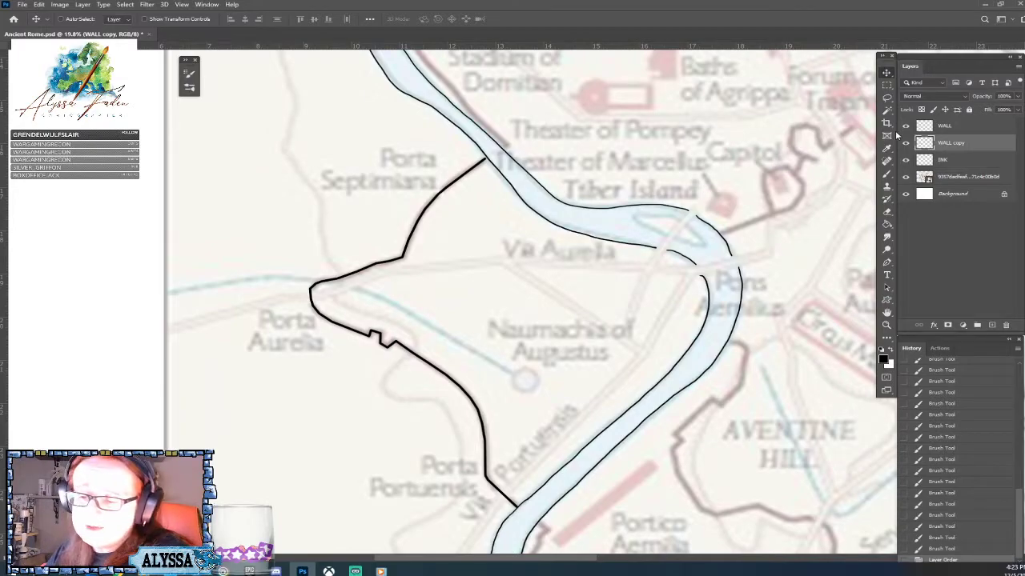
{"action": "left_click", "coordinate": [905, 127]}
{"action": "left_click", "coordinate": [905, 127]}
Add a Color Overlay effect in grey a9a9a9 to the WALL layer
{"action": "left_click", "coordinate": [971, 128]}
{"action": "key", "text": "space"}
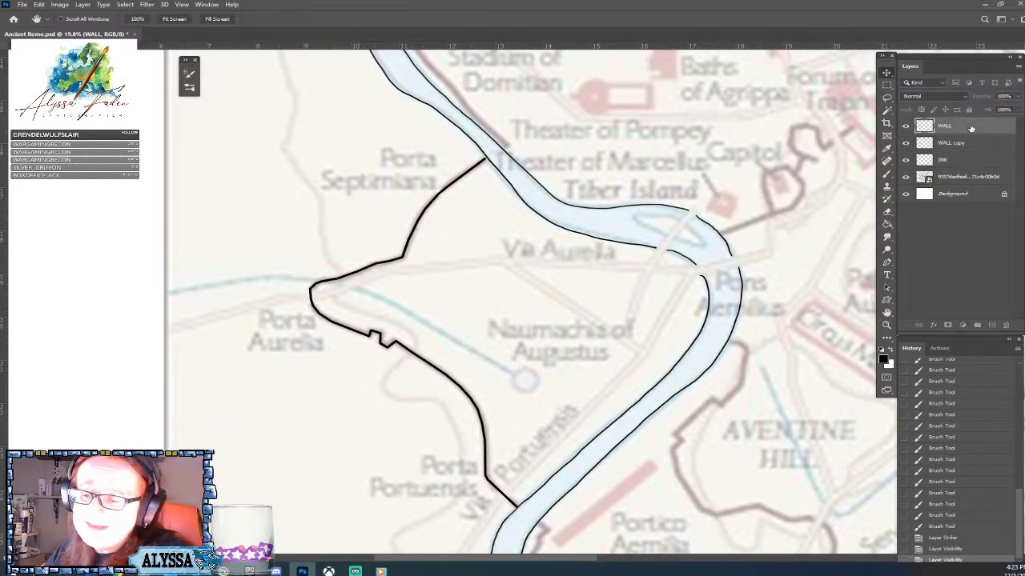
{"action": "double_click", "coordinate": [971, 126]}
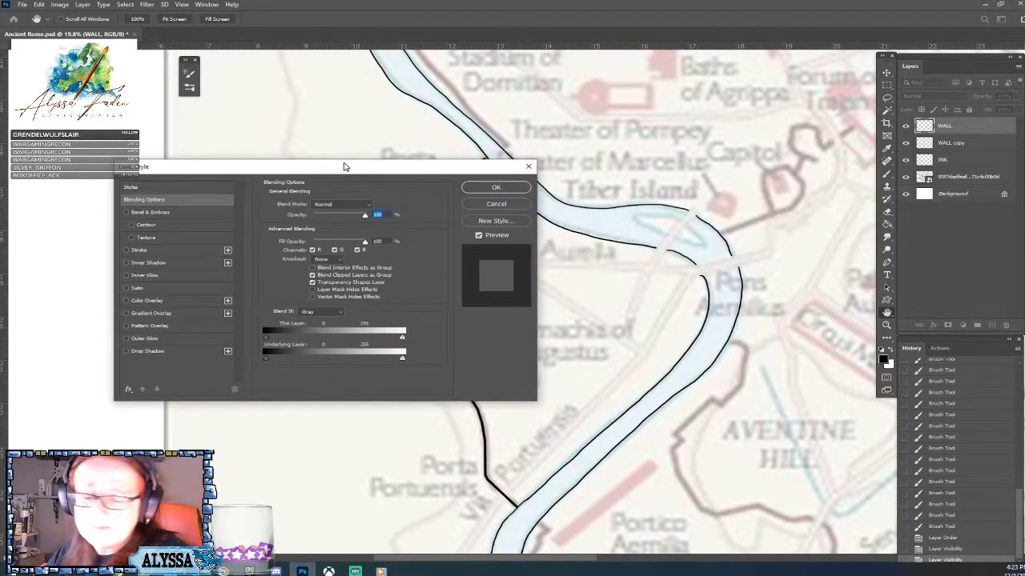
{"action": "left_click_drag", "start_coordinate": [343, 165], "coordinate": [606, 126]}
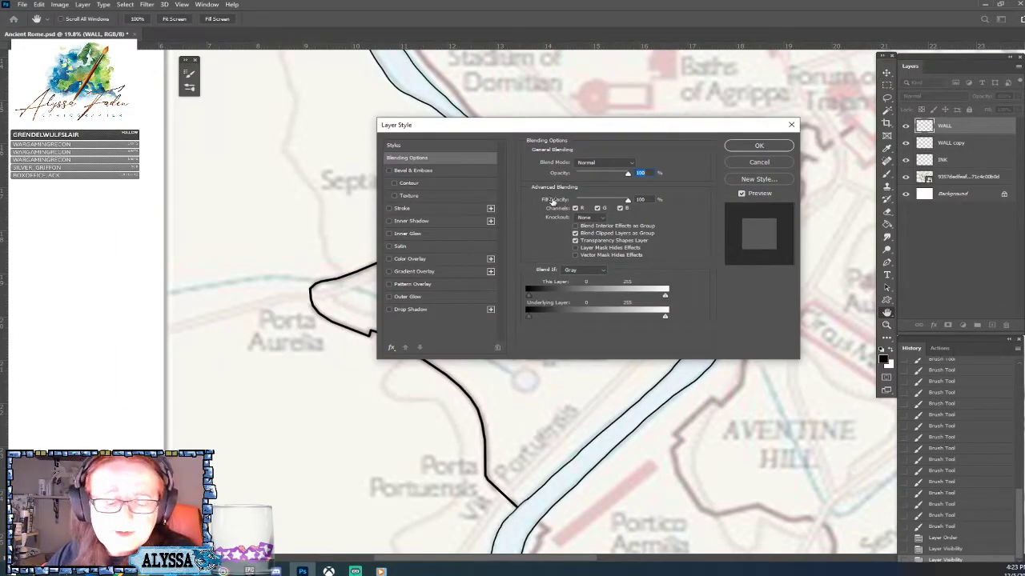
{"action": "left_click", "coordinate": [432, 258]}
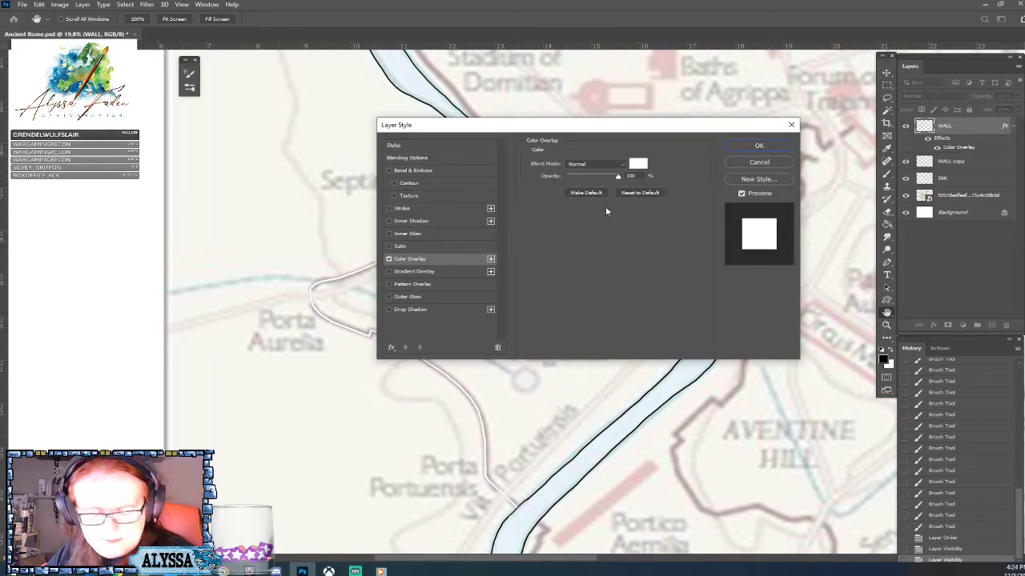
{"action": "left_click", "coordinate": [639, 164]}
{"action": "left_click", "coordinate": [565, 286]}
{"action": "left_click_drag", "start_coordinate": [565, 286], "coordinate": [566, 272]}
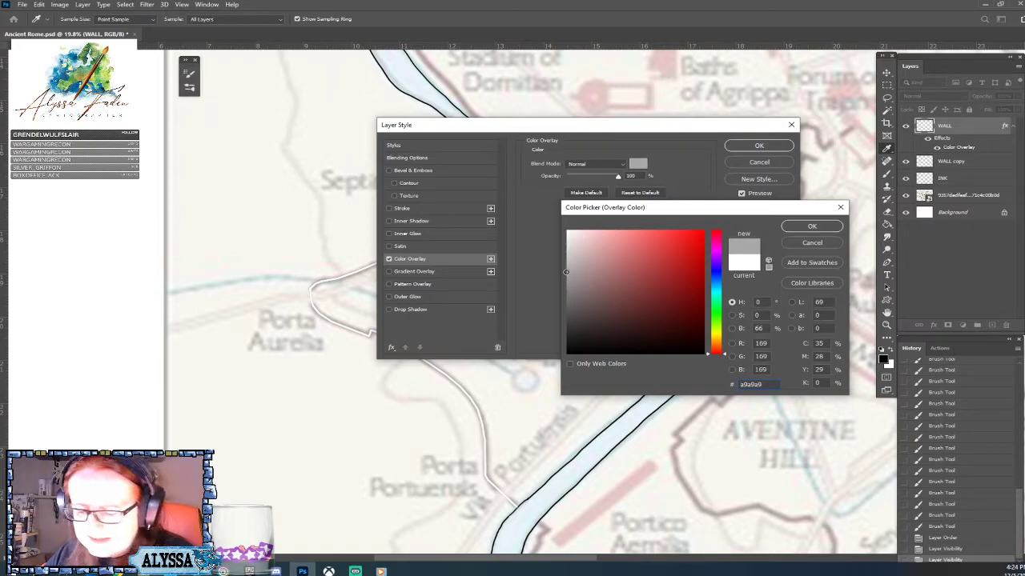
{"action": "left_click", "coordinate": [812, 228]}
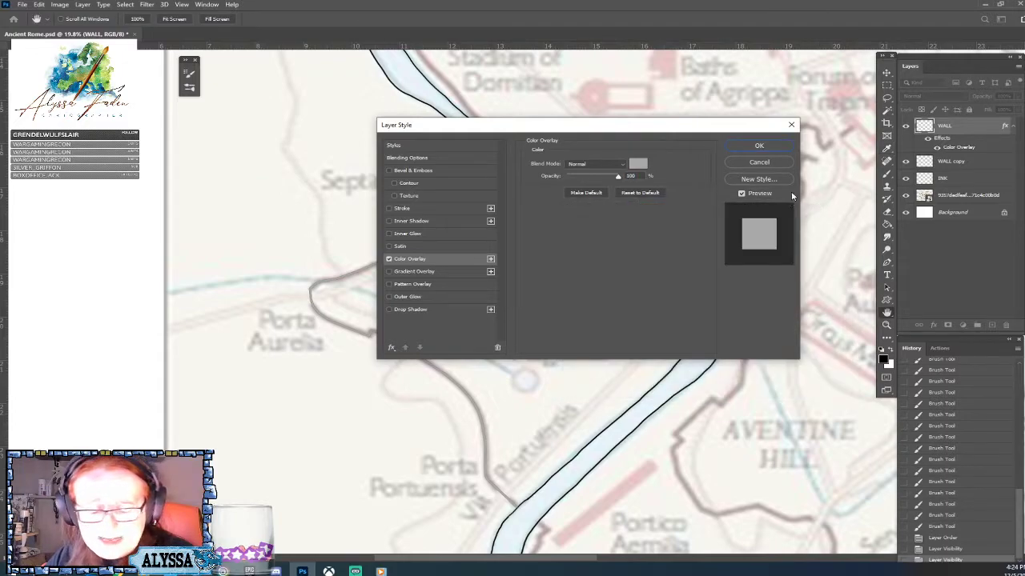
{"action": "left_click", "coordinate": [757, 145]}
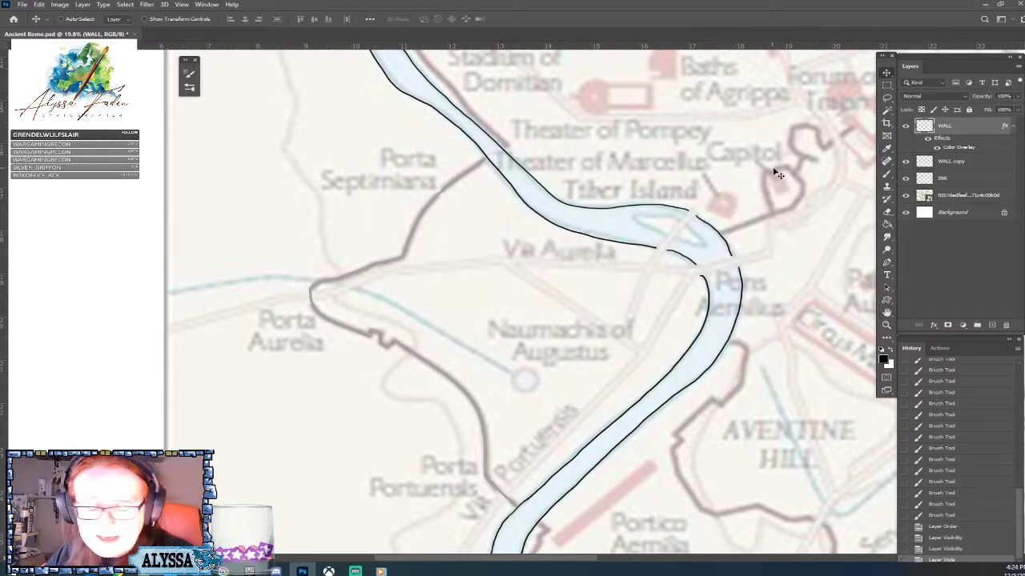
Toggle the WALL layer's visibility to compare the grey wall line with the black copy beneath
{"action": "left_click", "coordinate": [907, 128]}
{"action": "left_click", "coordinate": [907, 128]}
{"action": "left_click", "coordinate": [907, 128]}
{"action": "left_click", "coordinate": [907, 128]}
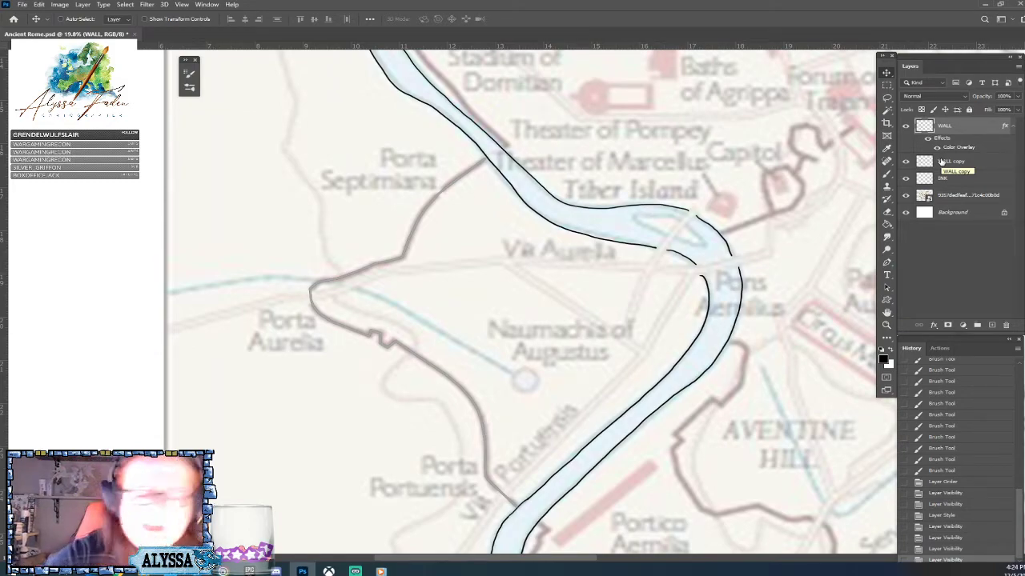
Set up the Eraser with a Hard Round tip and reduce its size for cutting small gaps in the wall line
{"action": "left_click", "coordinate": [886, 173]}
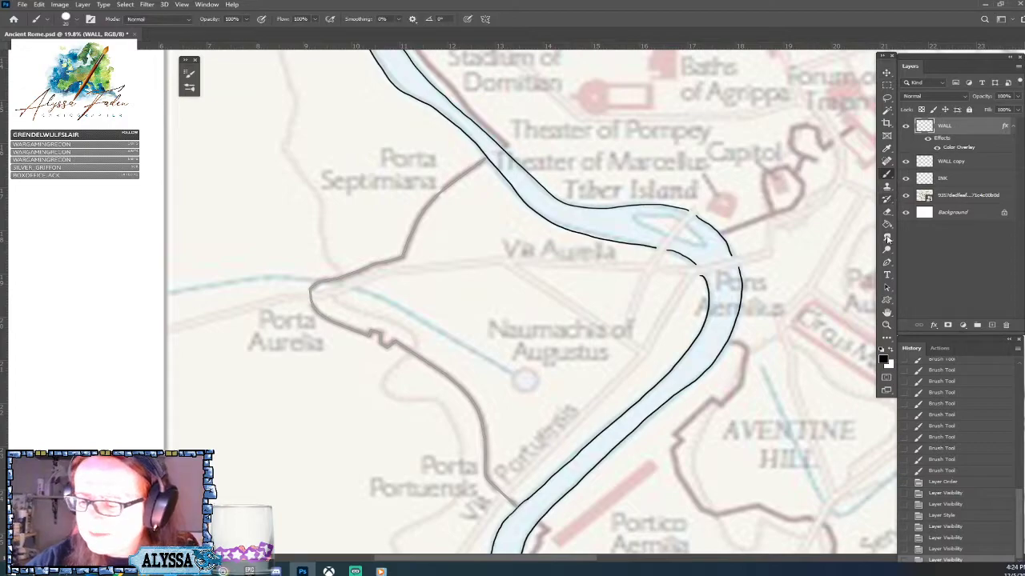
{"action": "left_click", "coordinate": [887, 213]}
{"action": "left_click", "coordinate": [74, 18]}
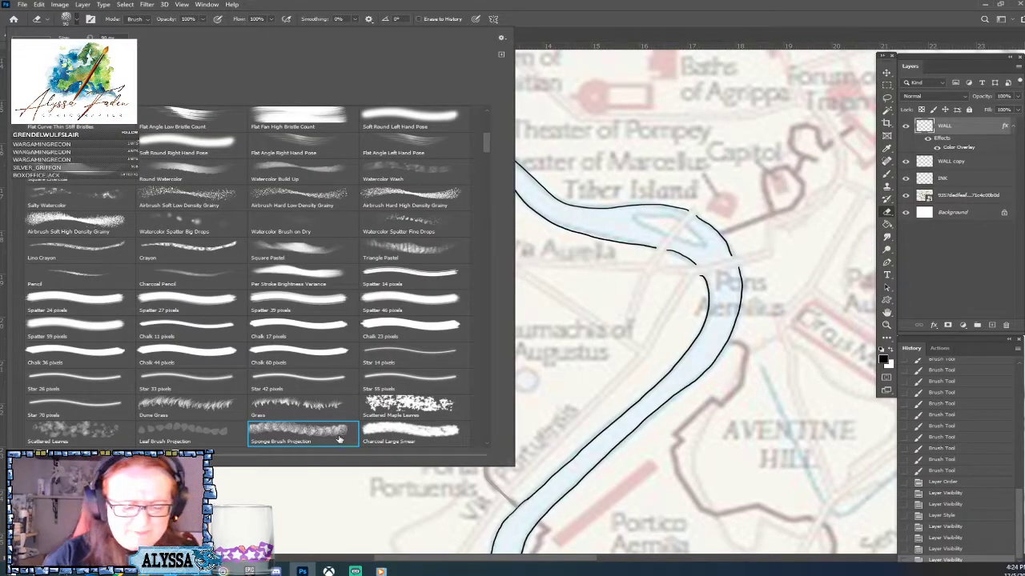
{"action": "left_click_drag", "start_coordinate": [487, 147], "coordinate": [486, 138]}
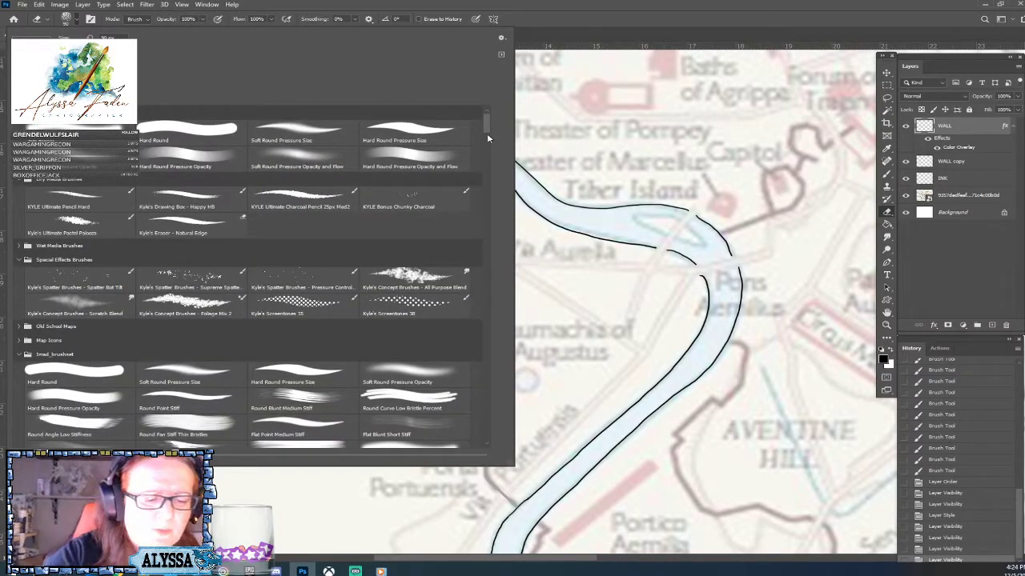
{"action": "left_click", "coordinate": [210, 132]}
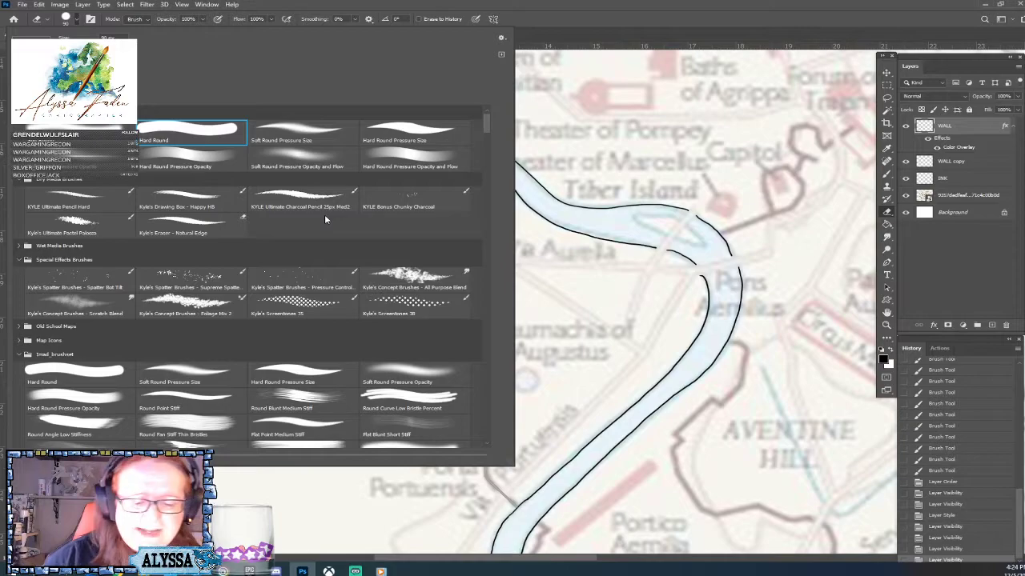
{"action": "key", "text": "Return"}
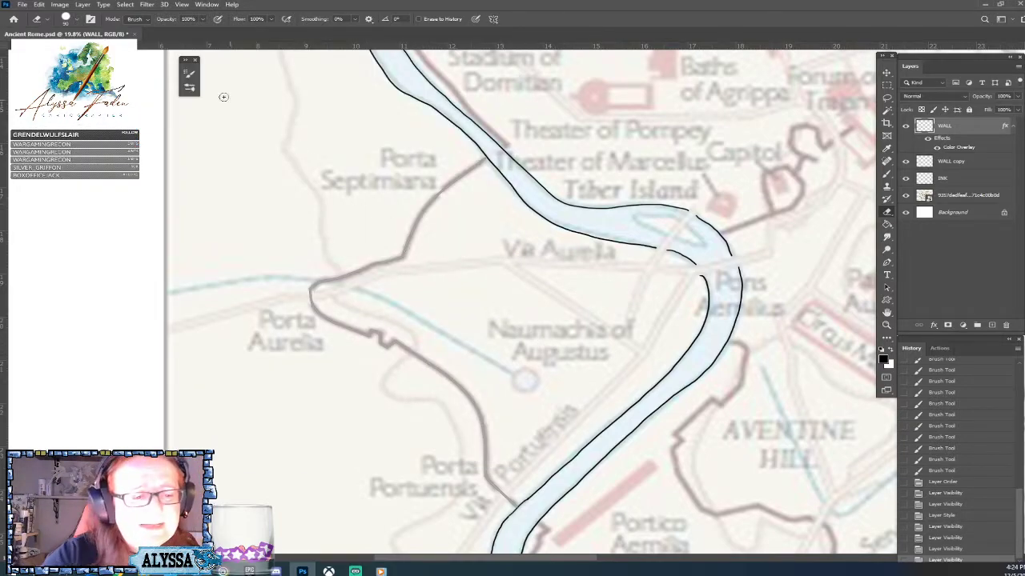
{"action": "left_click", "coordinate": [73, 19]}
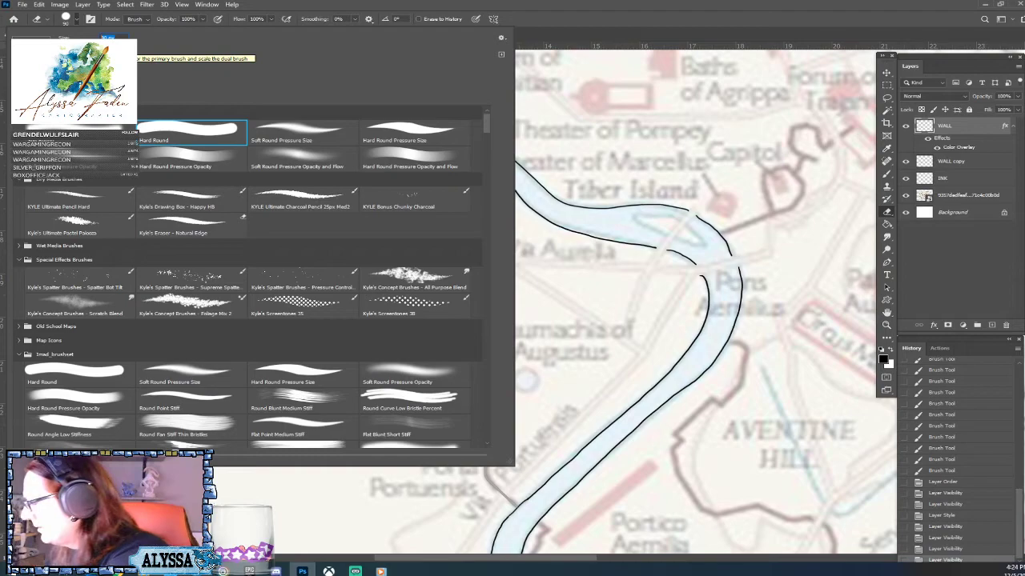
{"action": "key", "text": "Return"}
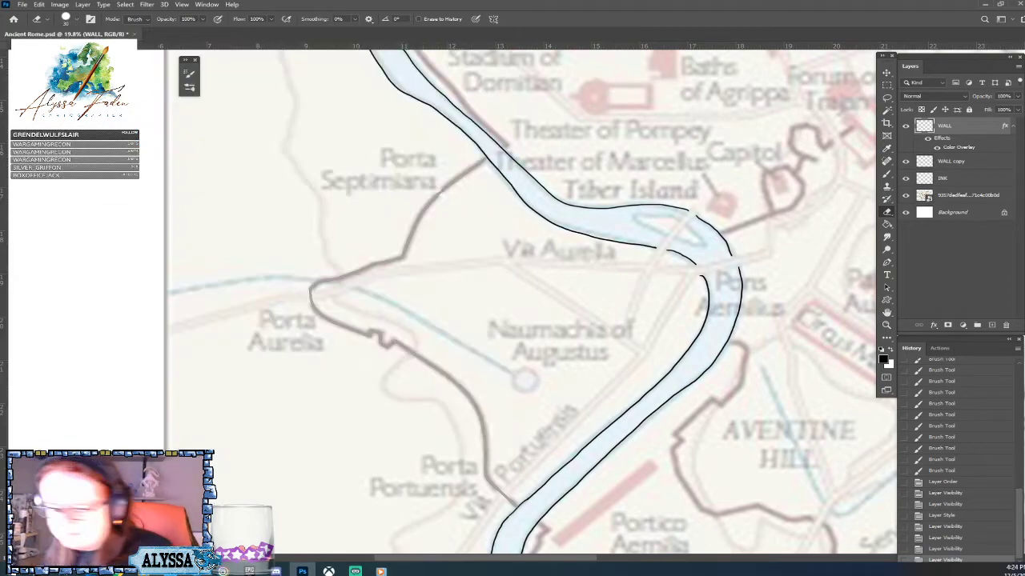
Erase small evenly spaced gaps in the grey WALL line from the Tiber's west bank up past the bend at Porta Portuensis
{"action": "scroll", "coordinate": [506, 500], "scroll_direction": "up", "scroll_amount": 5}
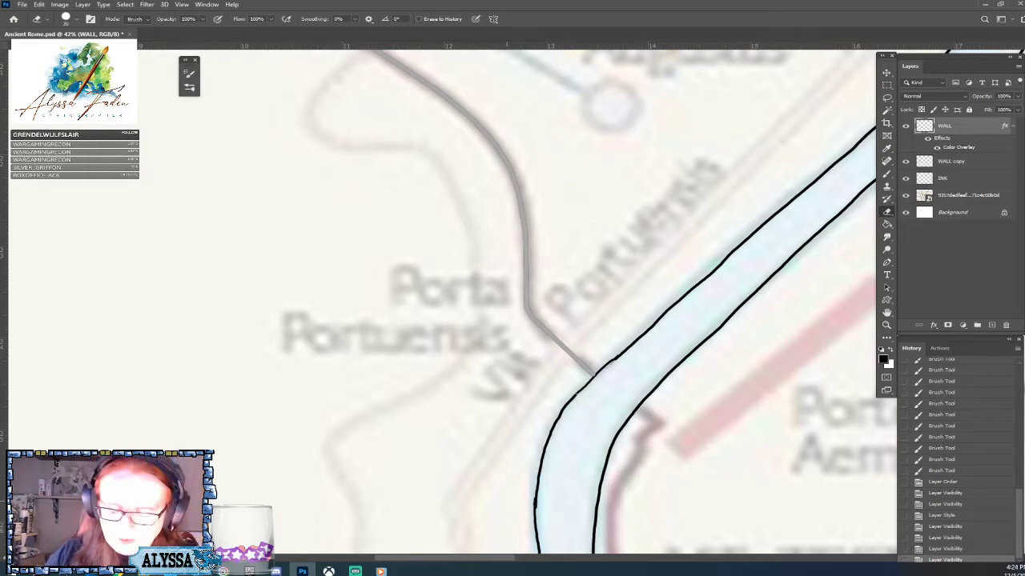
{"action": "left_click", "coordinate": [592, 370]}
{"action": "left_click", "coordinate": [586, 363]}
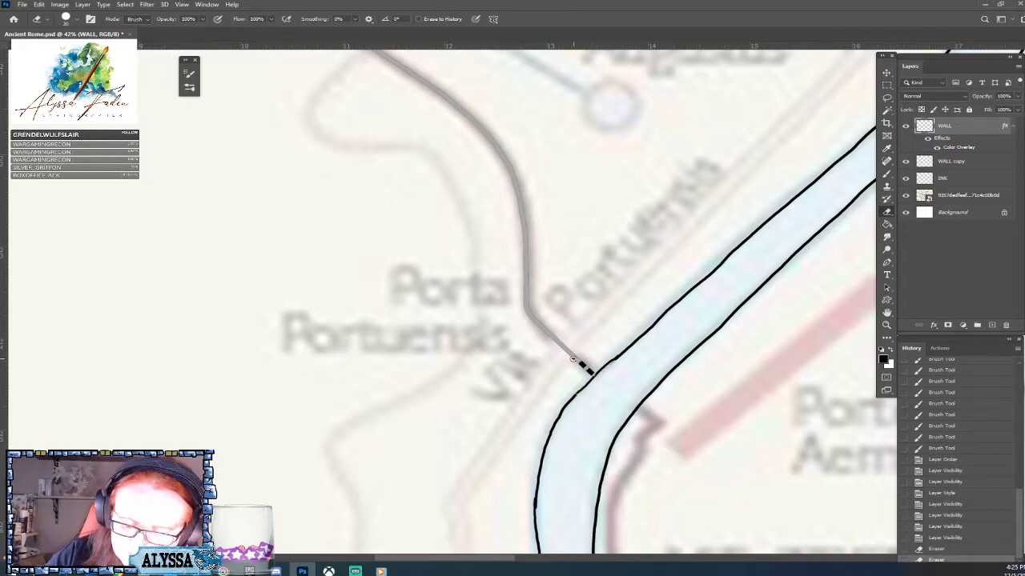
{"action": "left_click", "coordinate": [573, 358]}
{"action": "left_click", "coordinate": [561, 349]}
{"action": "left_click", "coordinate": [555, 344]}
{"action": "left_click", "coordinate": [547, 336]}
{"action": "left_click", "coordinate": [537, 327]}
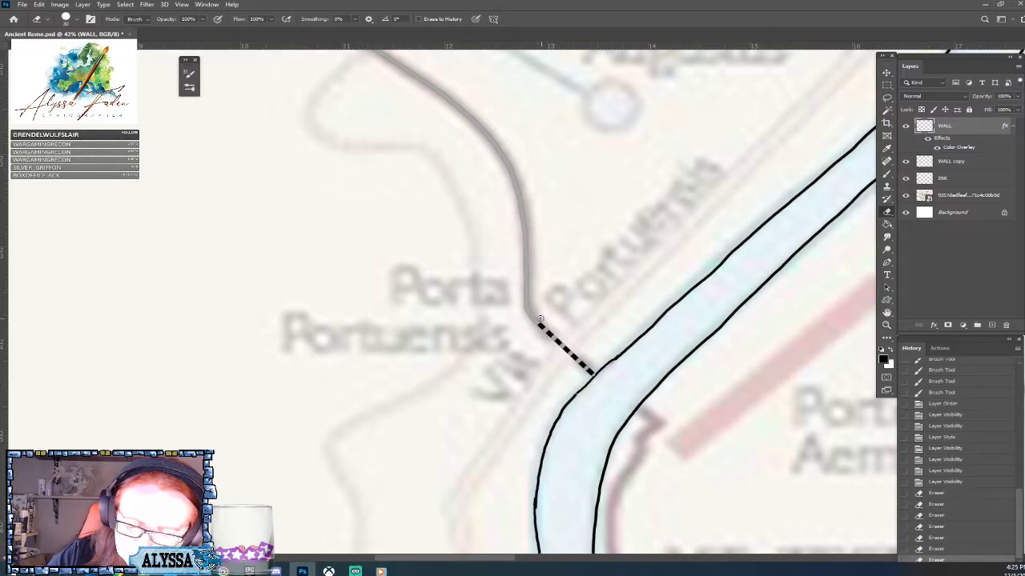
{"action": "left_click", "coordinate": [530, 318]}
{"action": "left_click", "coordinate": [526, 309]}
{"action": "left_click", "coordinate": [522, 299]}
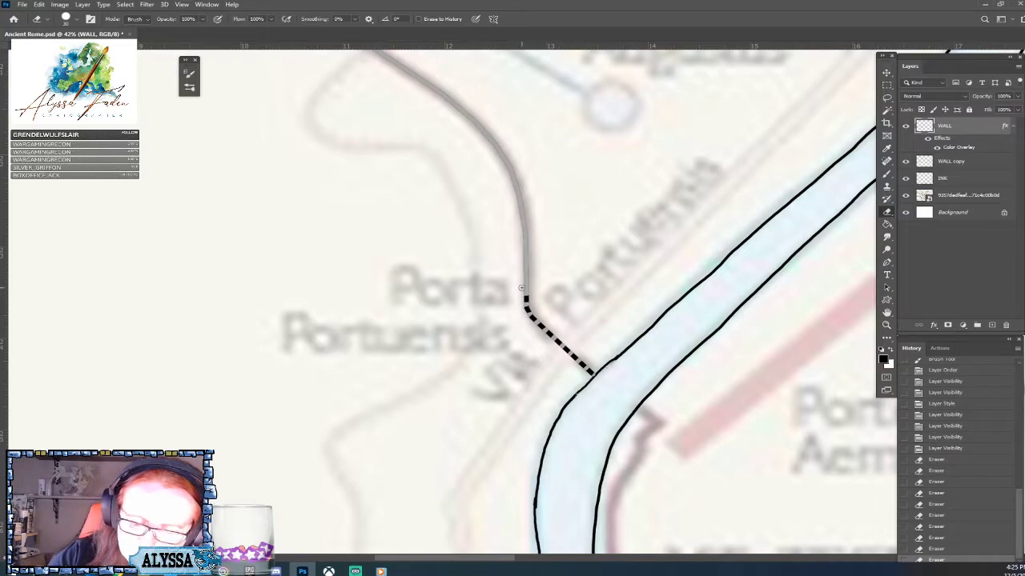
{"action": "left_click", "coordinate": [525, 290]}
{"action": "scroll", "coordinate": [526, 289], "scroll_direction": "down", "scroll_amount": 8}
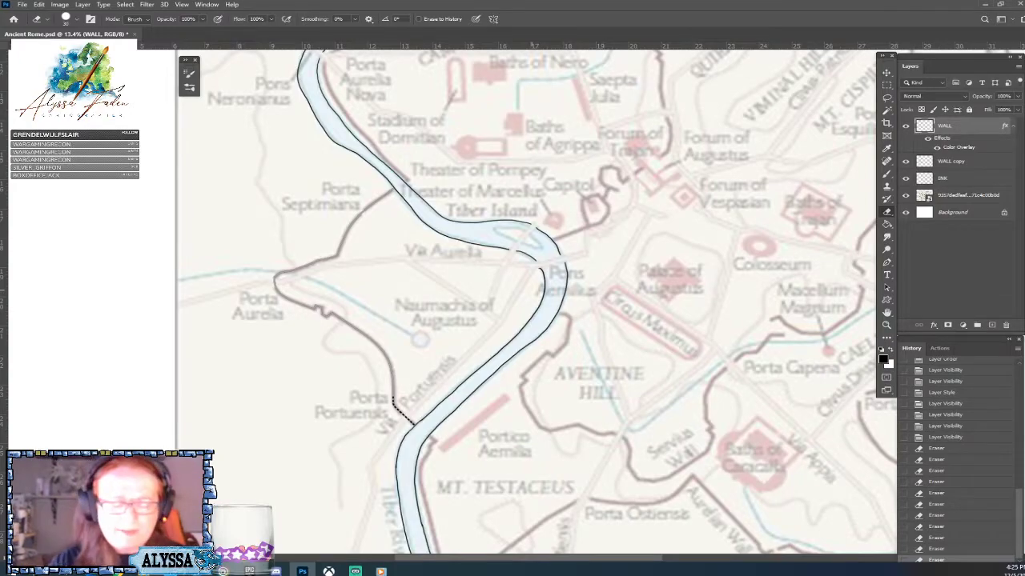
{"action": "scroll", "coordinate": [376, 417], "scroll_direction": "down", "scroll_amount": 4}
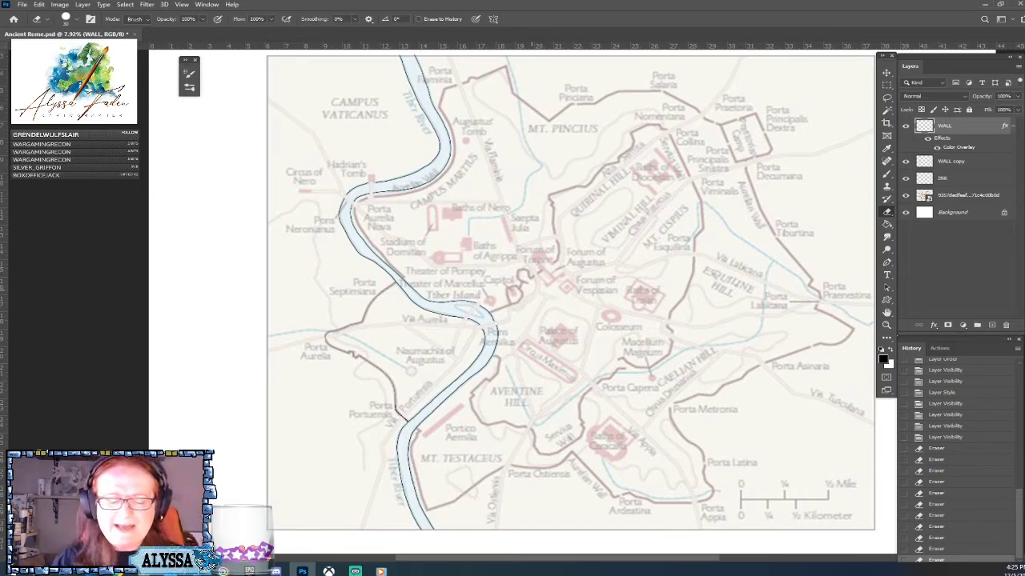
{"action": "scroll", "coordinate": [346, 458], "scroll_direction": "up", "scroll_amount": 3}
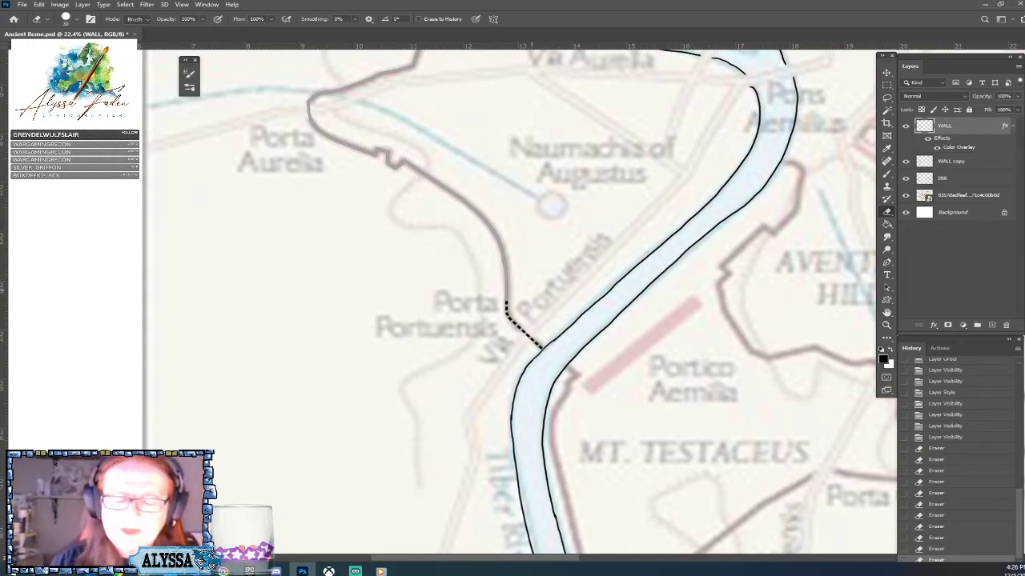
{"action": "scroll", "coordinate": [521, 304], "scroll_direction": "up", "scroll_amount": 2}
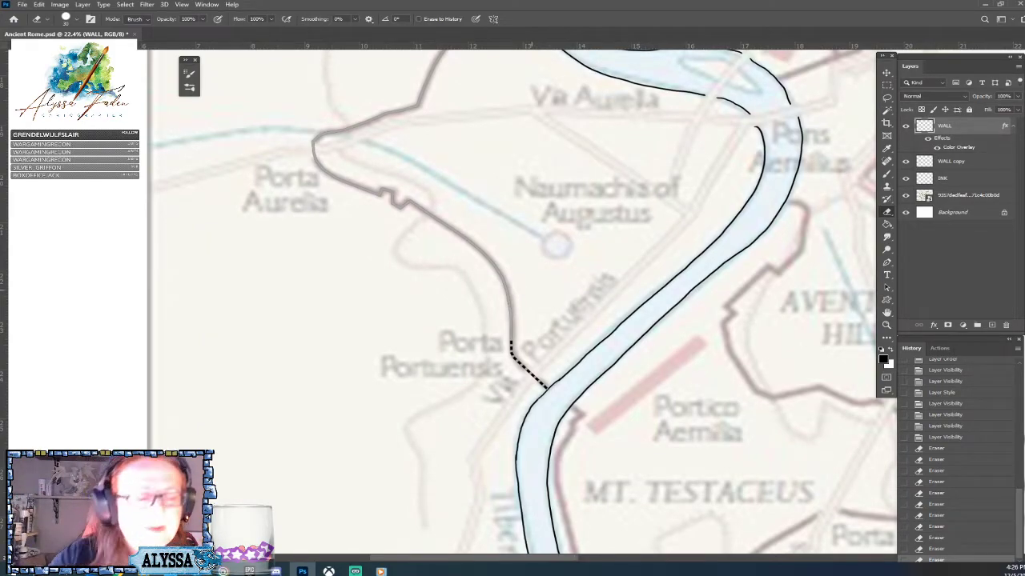
Try a dashed brush preset with two curved test strokes east of the wall, and revert to the last eraser state
{"action": "left_click", "coordinate": [70, 19]}
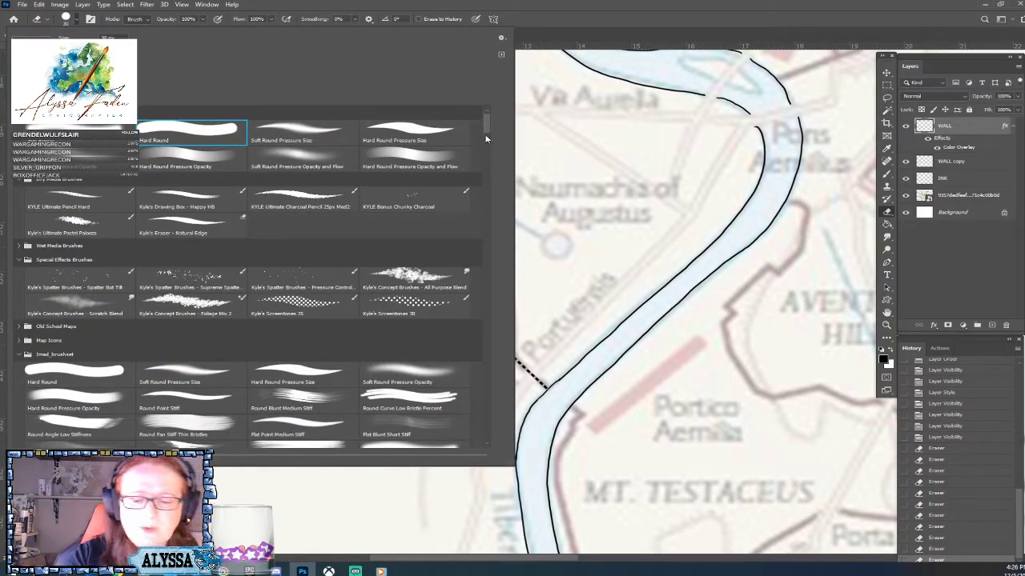
{"action": "scroll", "coordinate": [488, 140], "scroll_direction": "down", "scroll_amount": 10}
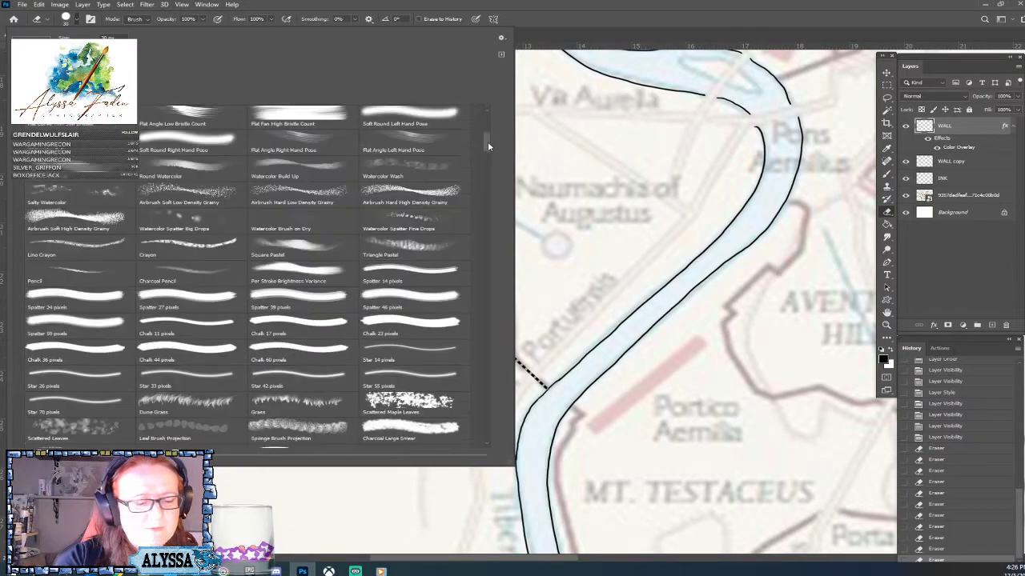
{"action": "scroll", "coordinate": [488, 139], "scroll_direction": "up", "scroll_amount": 2}
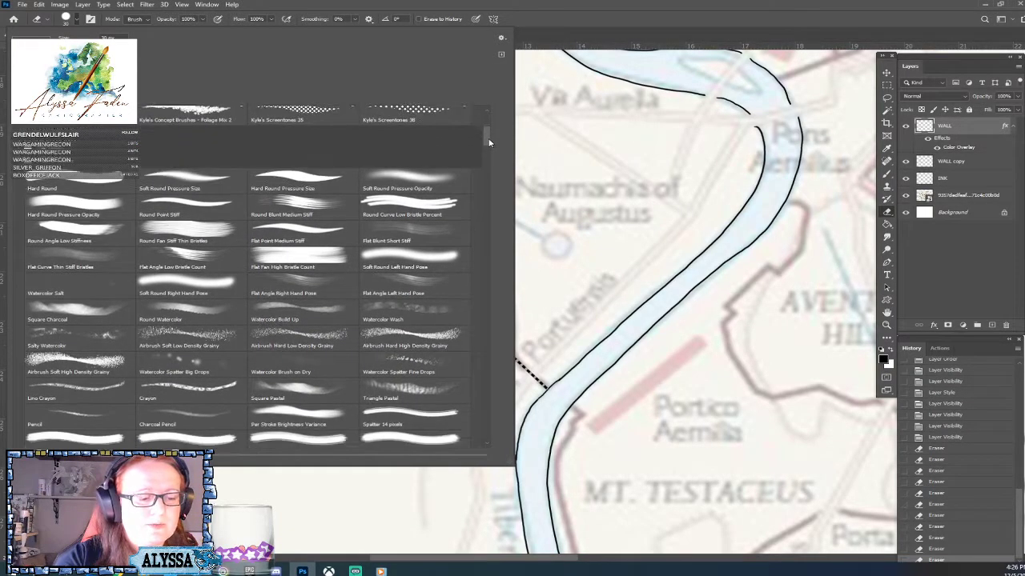
{"action": "scroll", "coordinate": [488, 144], "scroll_direction": "up", "scroll_amount": 1}
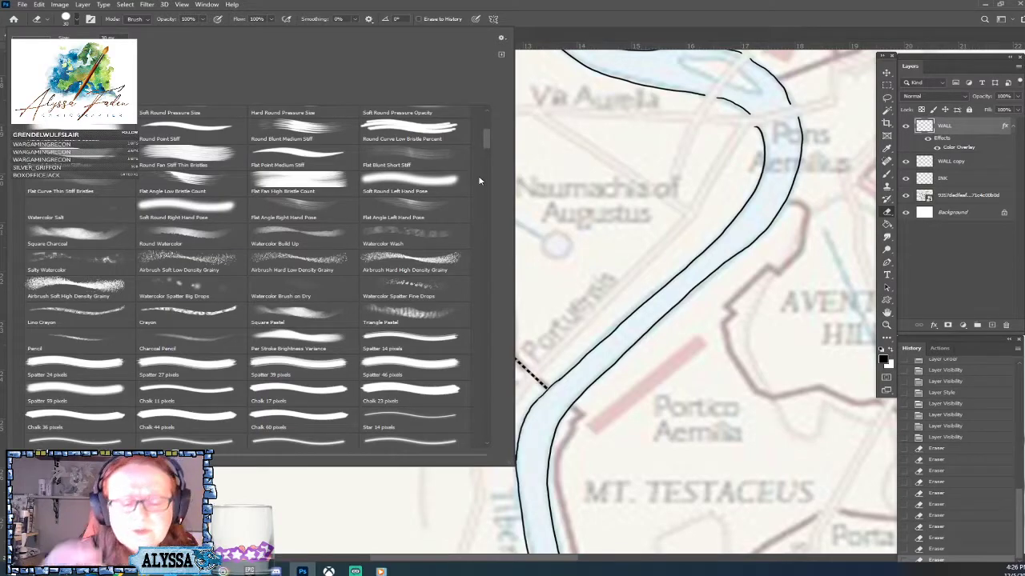
{"action": "mouse_move", "coordinate": [486, 145]}
{"action": "left_mouse_down"}
{"action": "mouse_move", "coordinate": [485, 216]}
{"action": "mouse_move", "coordinate": [475, 223]}
{"action": "left_mouse_up"}
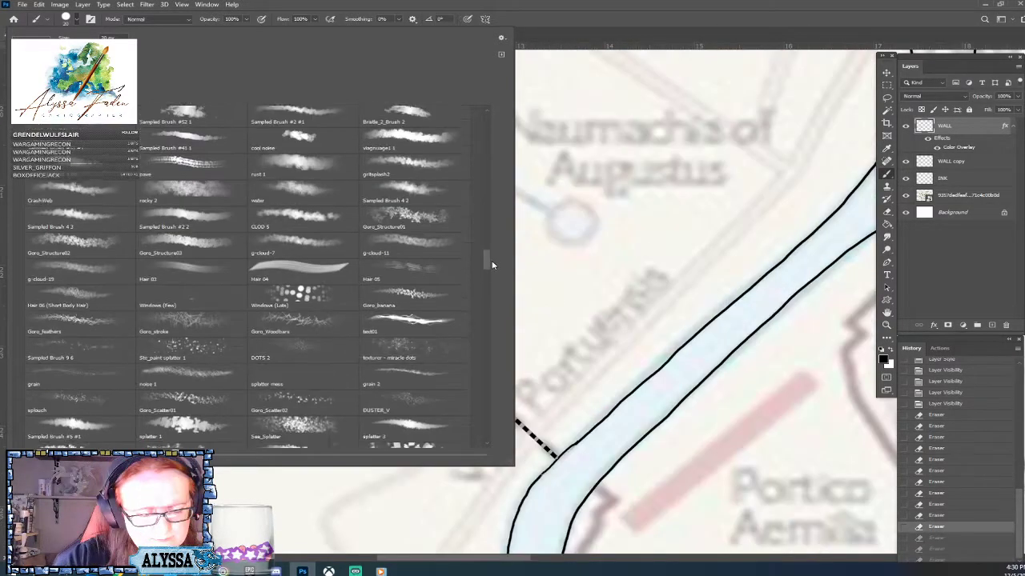
{"action": "mouse_move", "coordinate": [487, 259]}
{"action": "left_mouse_down"}
{"action": "mouse_move", "coordinate": [493, 277]}
{"action": "mouse_move", "coordinate": [479, 276]}
{"action": "left_mouse_up"}
{"action": "left_click", "coordinate": [216, 373]}
{"action": "key", "text": "Return"}
{"action": "mouse_move", "coordinate": [509, 236]}
{"action": "left_mouse_down"}
{"action": "mouse_move", "coordinate": [558, 270]}
{"action": "mouse_move", "coordinate": [569, 340]}
{"action": "left_mouse_up"}
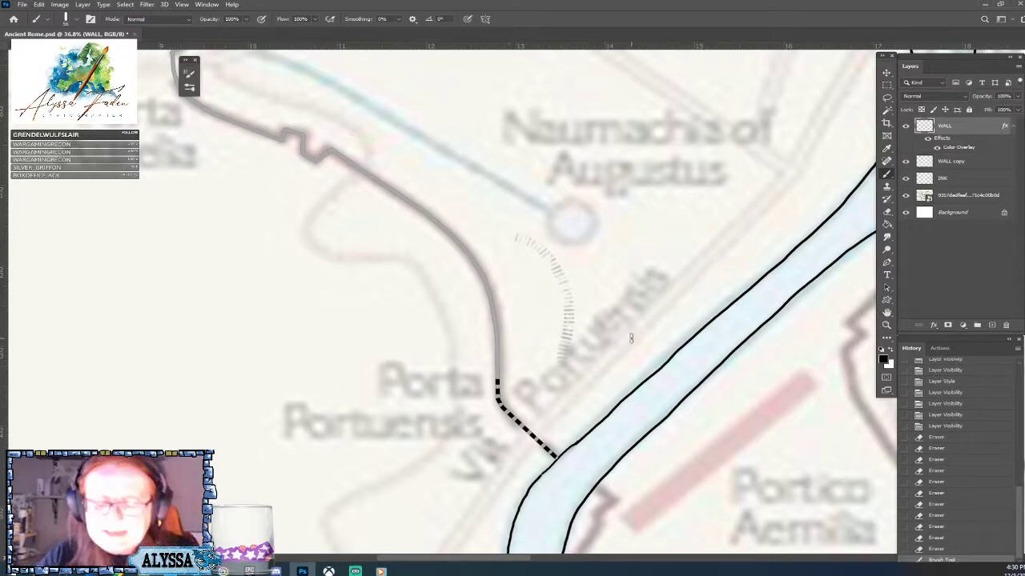
{"action": "mouse_move", "coordinate": [525, 222]}
{"action": "left_mouse_down"}
{"action": "mouse_move", "coordinate": [561, 245]}
{"action": "mouse_move", "coordinate": [585, 285]}
{"action": "mouse_move", "coordinate": [567, 356]}
{"action": "left_mouse_up"}
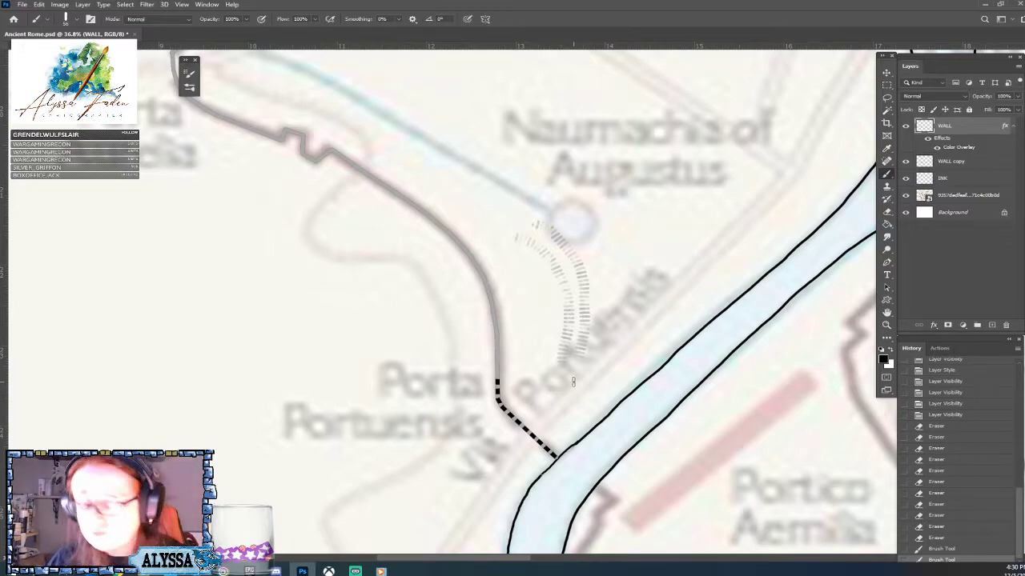
{"action": "left_click", "coordinate": [939, 538]}
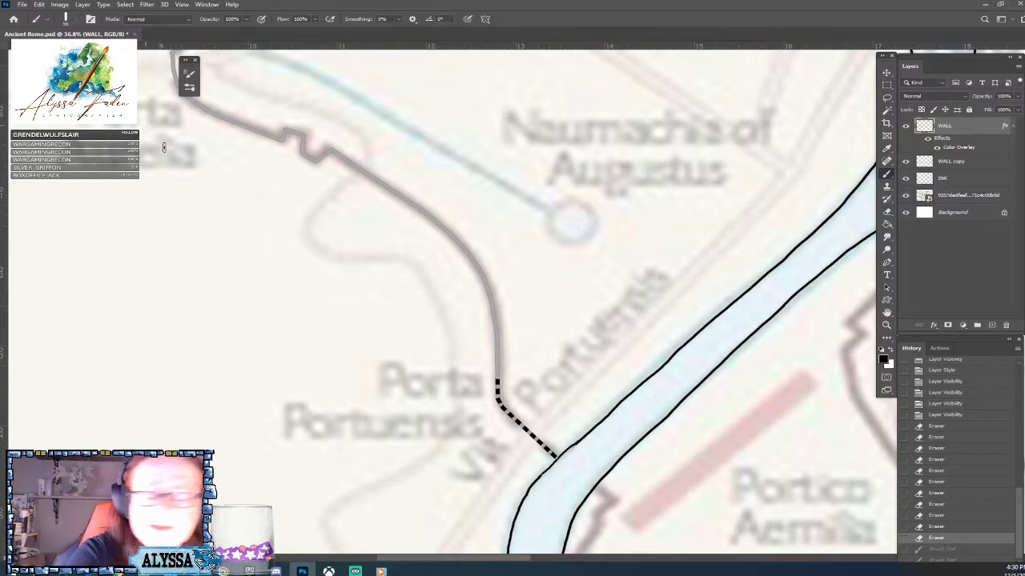
Switch back to the Eraser with a Hard Round tip and reduce its size for the wall gaps
{"action": "left_click", "coordinate": [887, 213]}
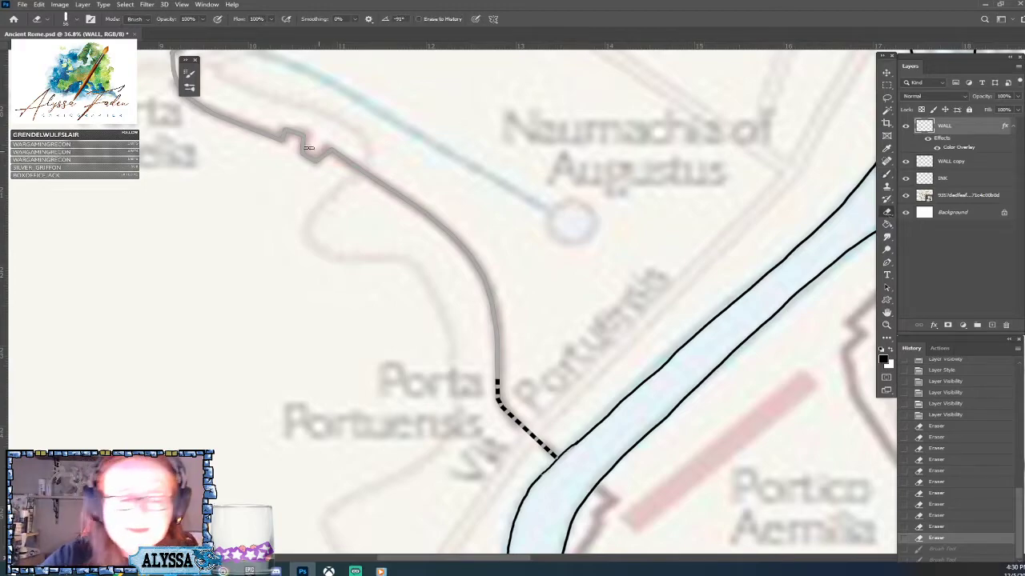
{"action": "left_click", "coordinate": [72, 19]}
{"action": "left_click_drag", "start_coordinate": [486, 277], "coordinate": [493, 114]}
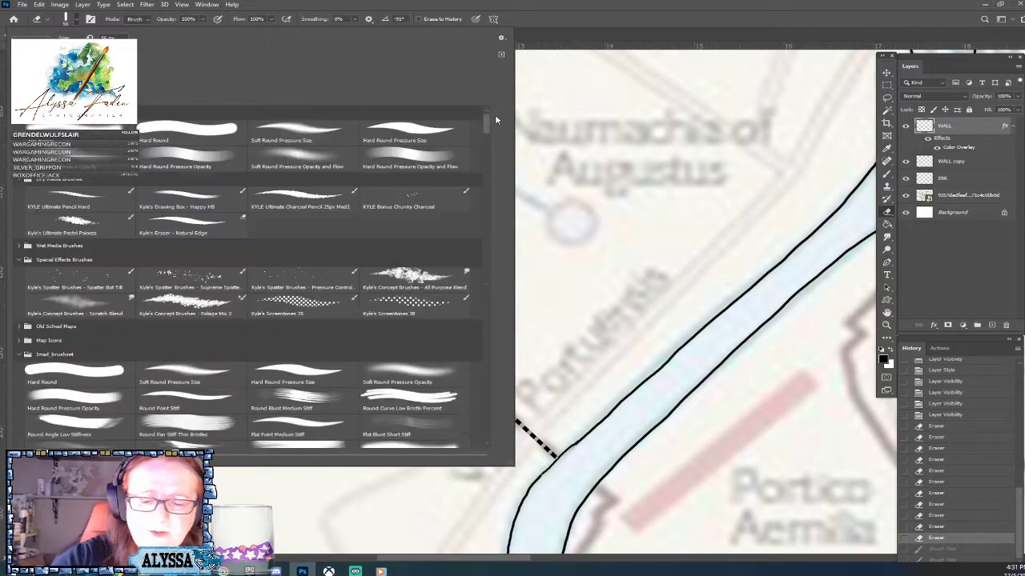
{"action": "left_click", "coordinate": [194, 131]}
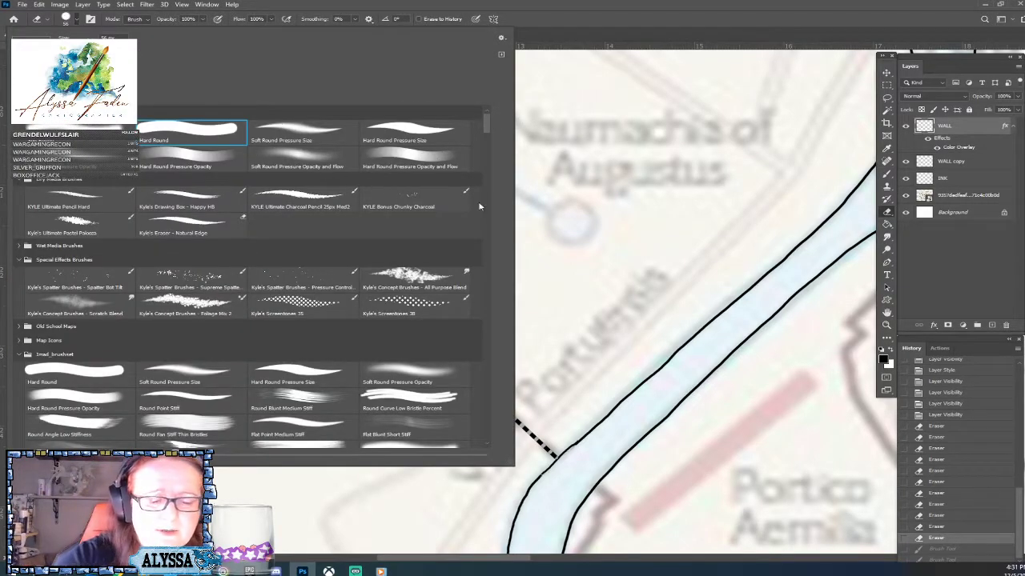
{"action": "left_click", "coordinate": [67, 18]}
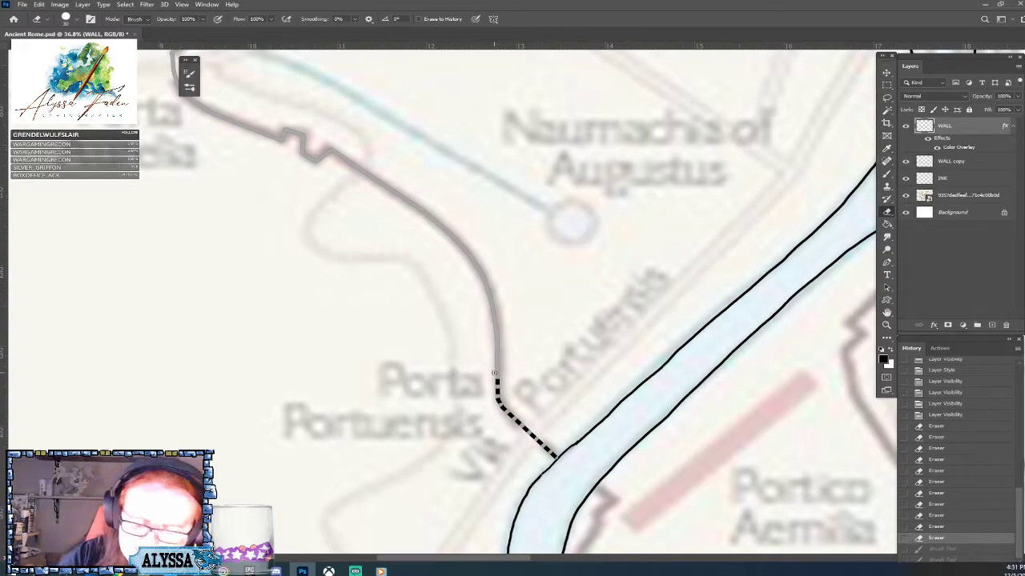
Erase small evenly spaced gaps in the WALL line from above Porta Portuensis, around Porta Aurelia, to the Tiber bank beyond Porta Septimiana
{"action": "left_click_drag", "start_coordinate": [493, 372], "coordinate": [494, 362]}
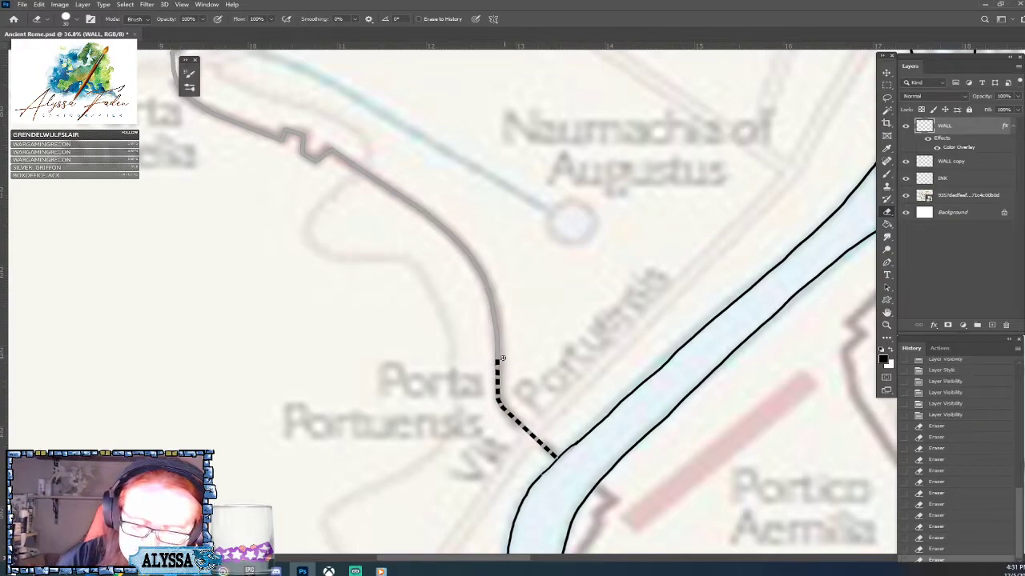
{"action": "scroll", "coordinate": [521, 257], "scroll_direction": "up", "scroll_amount": 3}
{"action": "scroll", "coordinate": [521, 257], "scroll_direction": "left", "scroll_amount": 2}
{"action": "scroll", "coordinate": [552, 165], "scroll_direction": "up", "scroll_amount": 2}
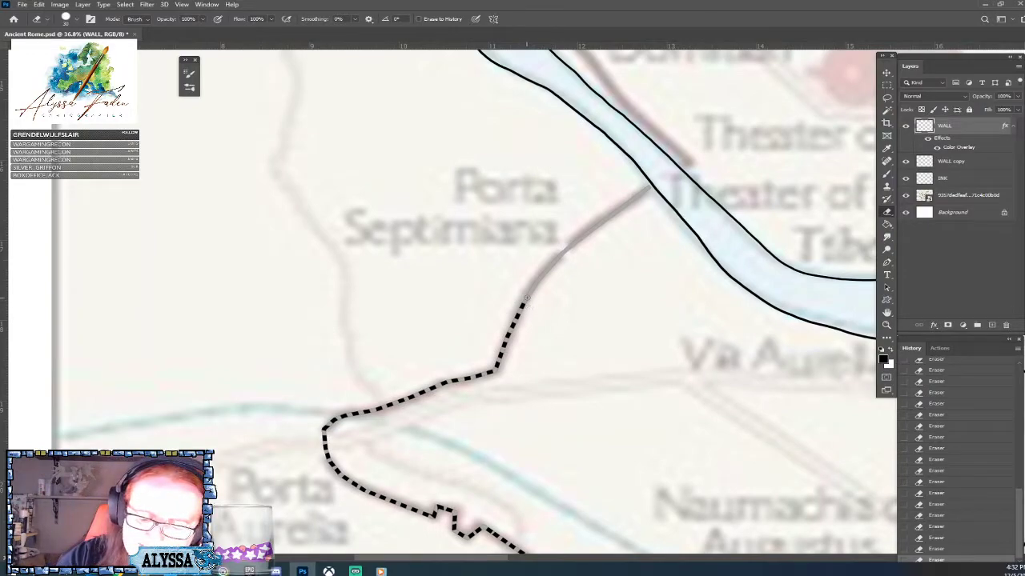
{"action": "mouse_move", "coordinate": [530, 285]}
{"action": "left_mouse_down"}
{"action": "mouse_move", "coordinate": [554, 278]}
{"action": "mouse_move", "coordinate": [557, 253]}
{"action": "mouse_move", "coordinate": [571, 265]}
{"action": "mouse_move", "coordinate": [565, 248]}
{"action": "mouse_move", "coordinate": [590, 241]}
{"action": "mouse_move", "coordinate": [590, 226]}
{"action": "mouse_move", "coordinate": [605, 240]}
{"action": "mouse_move", "coordinate": [607, 212]}
{"action": "mouse_move", "coordinate": [624, 228]}
{"action": "mouse_move", "coordinate": [616, 206]}
{"action": "mouse_move", "coordinate": [627, 197]}
{"action": "mouse_move", "coordinate": [642, 217]}
{"action": "mouse_move", "coordinate": [649, 188]}
{"action": "left_mouse_up"}
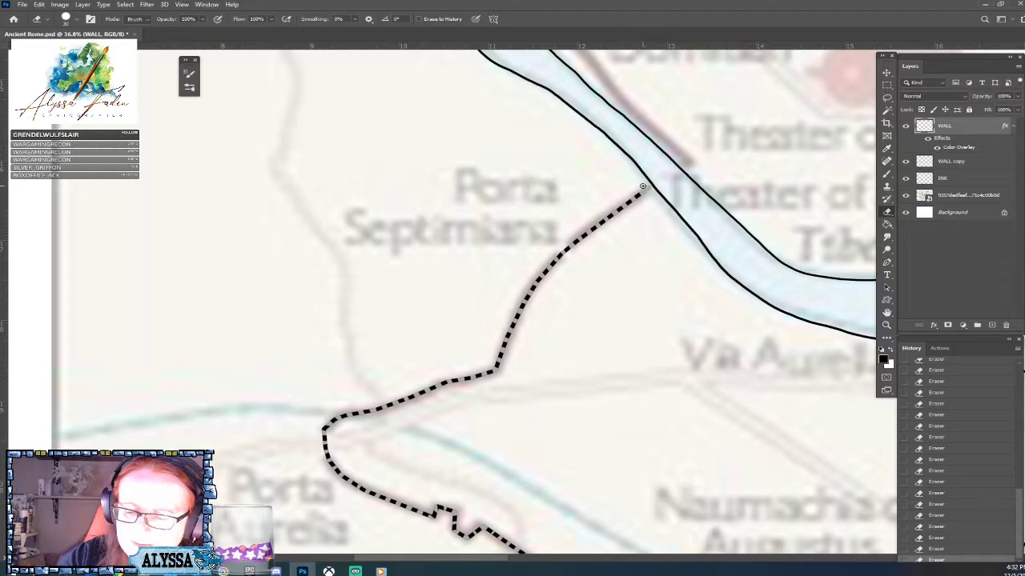
Review the dashed west-bank wall against the whole map and save the Ancient Rome document
{"action": "scroll", "coordinate": [677, 237], "scroll_direction": "down", "scroll_amount": 5}
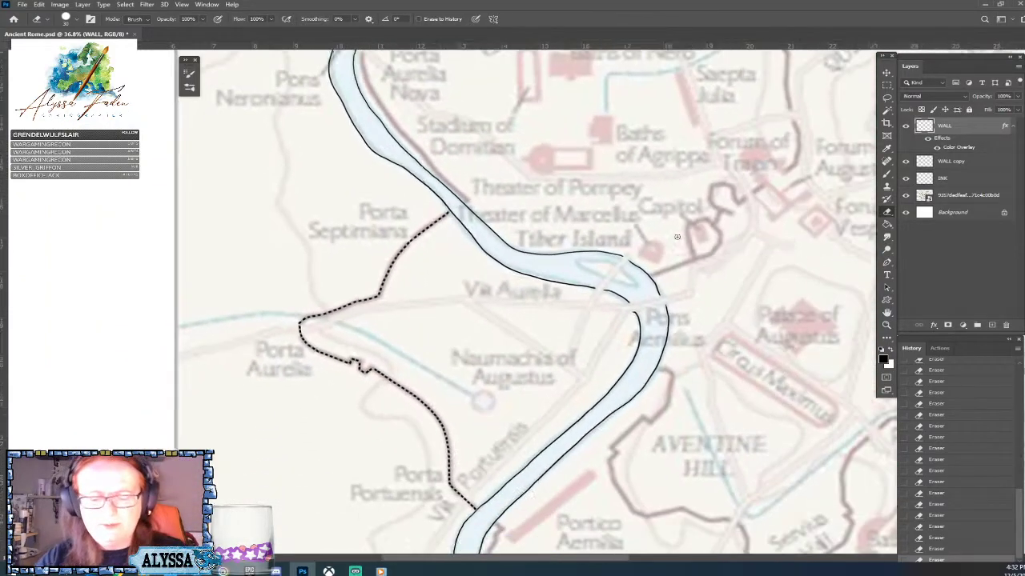
{"action": "scroll", "coordinate": [676, 237], "scroll_direction": "down", "scroll_amount": 1}
{"action": "scroll", "coordinate": [677, 237], "scroll_direction": "down", "scroll_amount": 1}
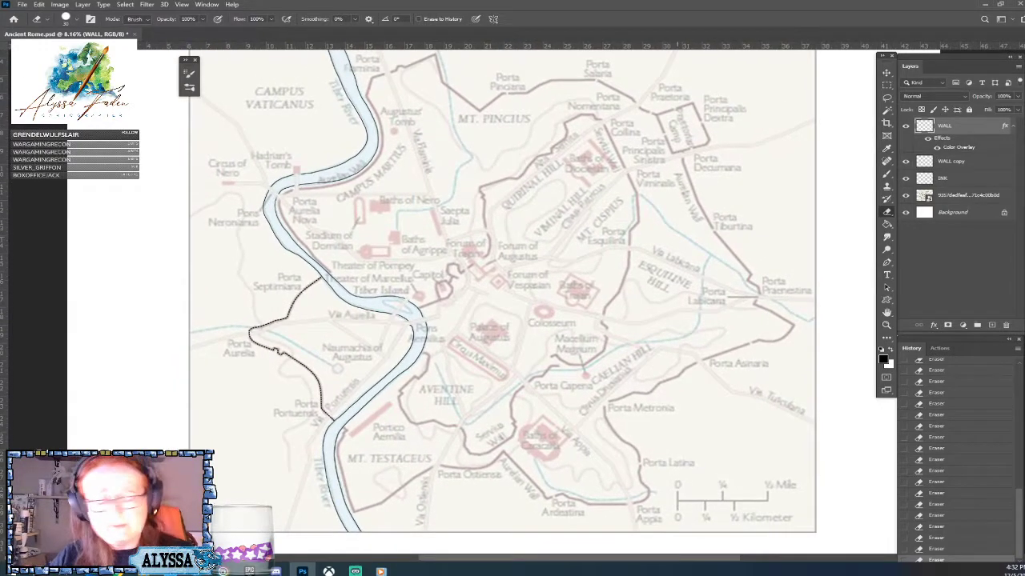
{"action": "key", "text": "ctrl+s"}
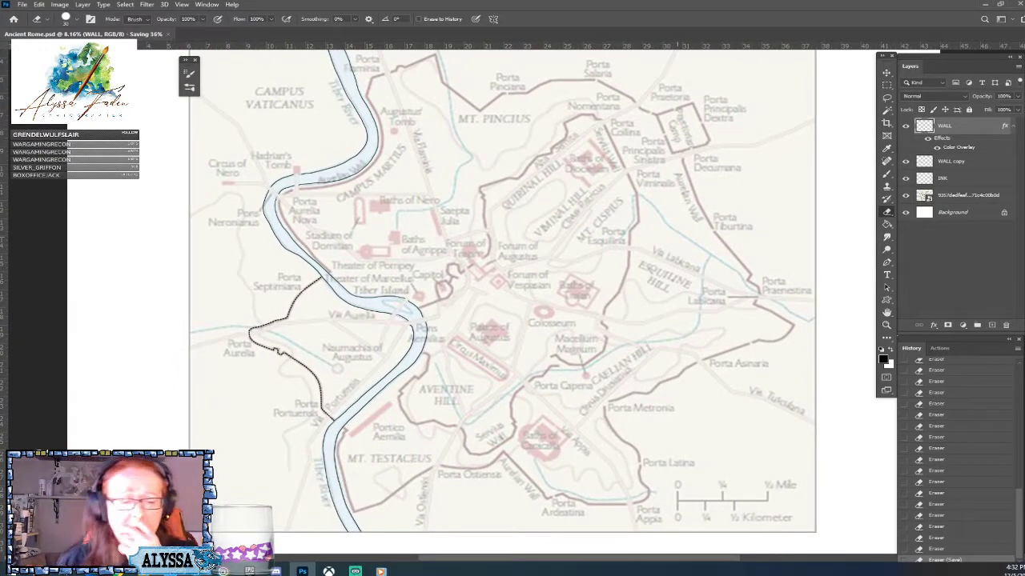